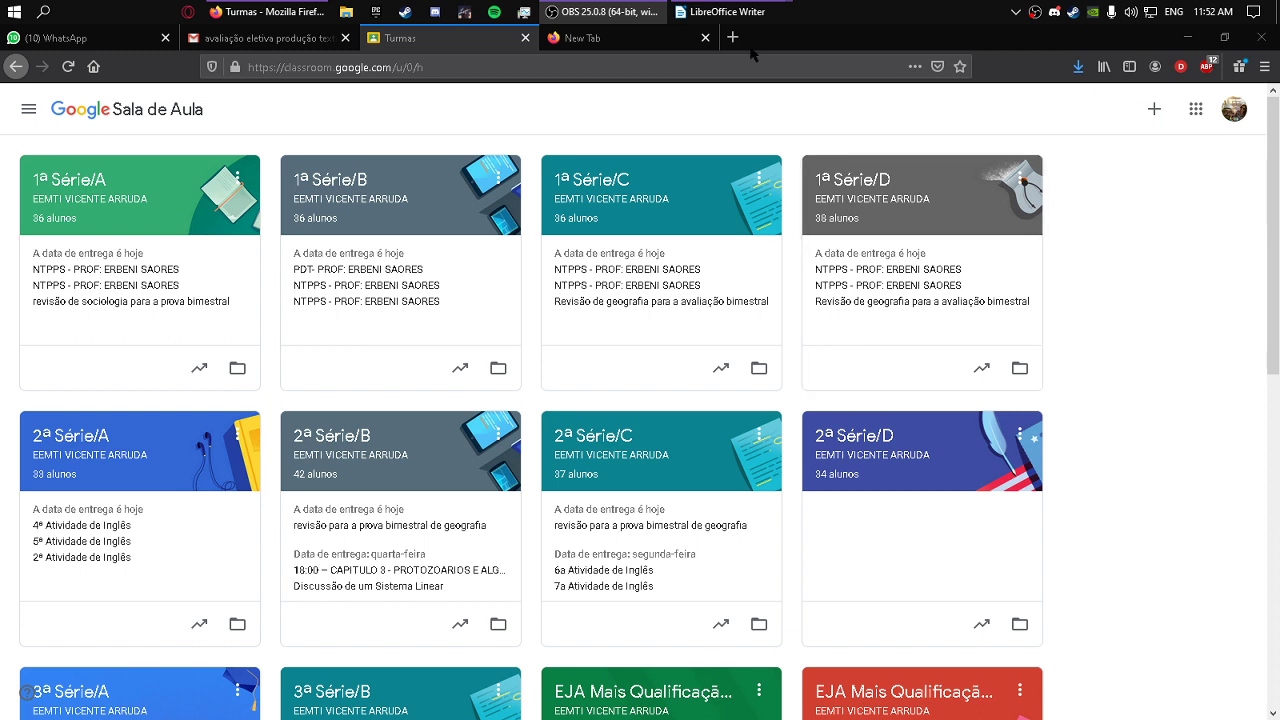
Open the TEMPO ELETIVO 03 class and start a new Atividade com teste among its activities.
mouse_move(706, 13)
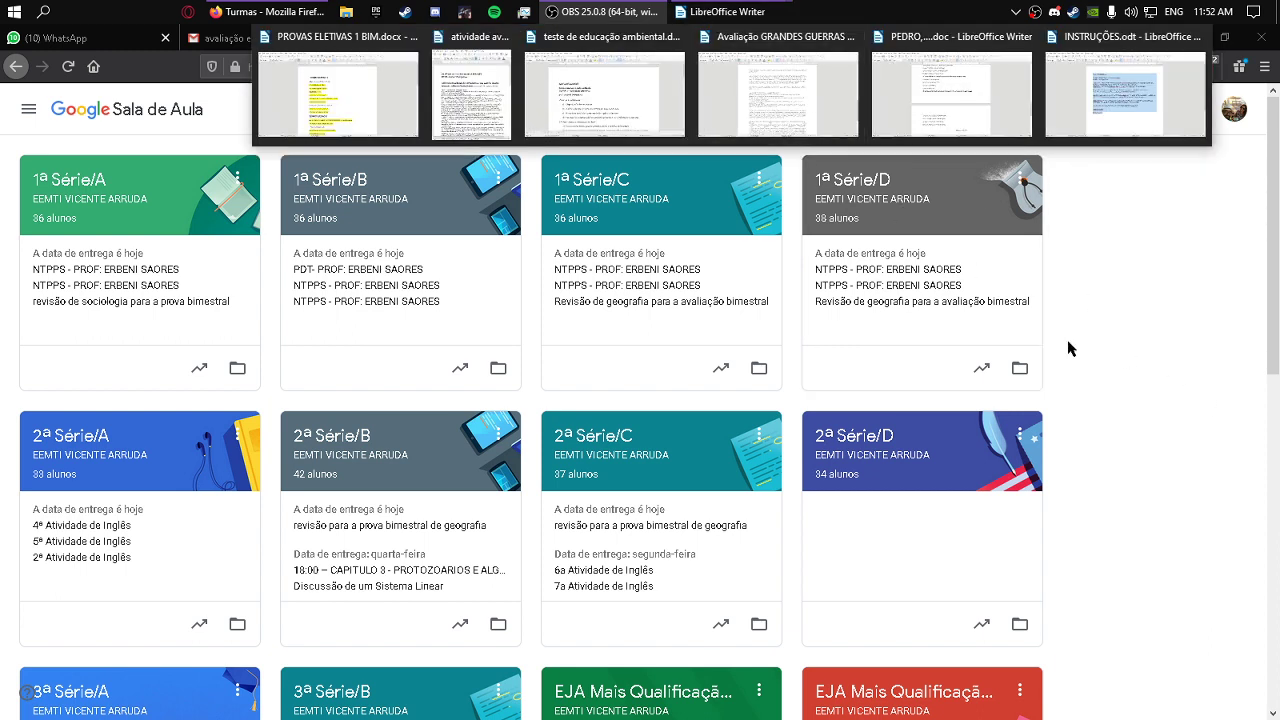
scroll(1160, 376, down, 7)
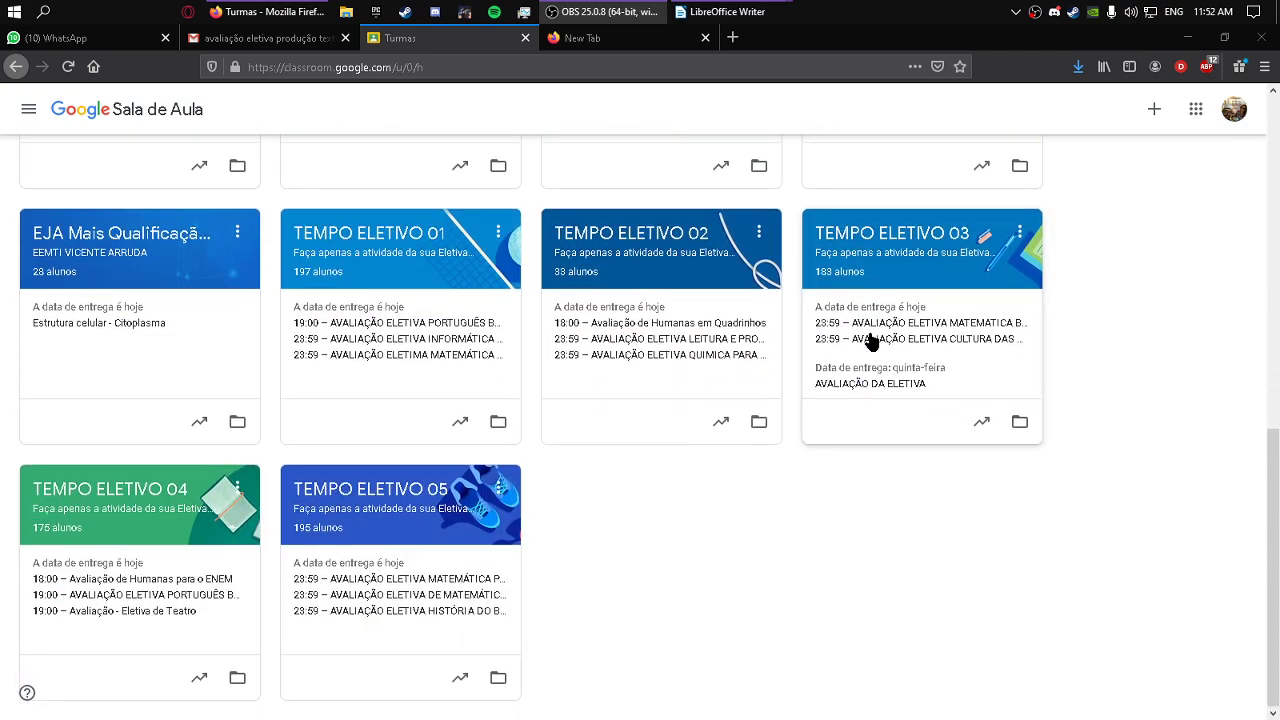
click(908, 290)
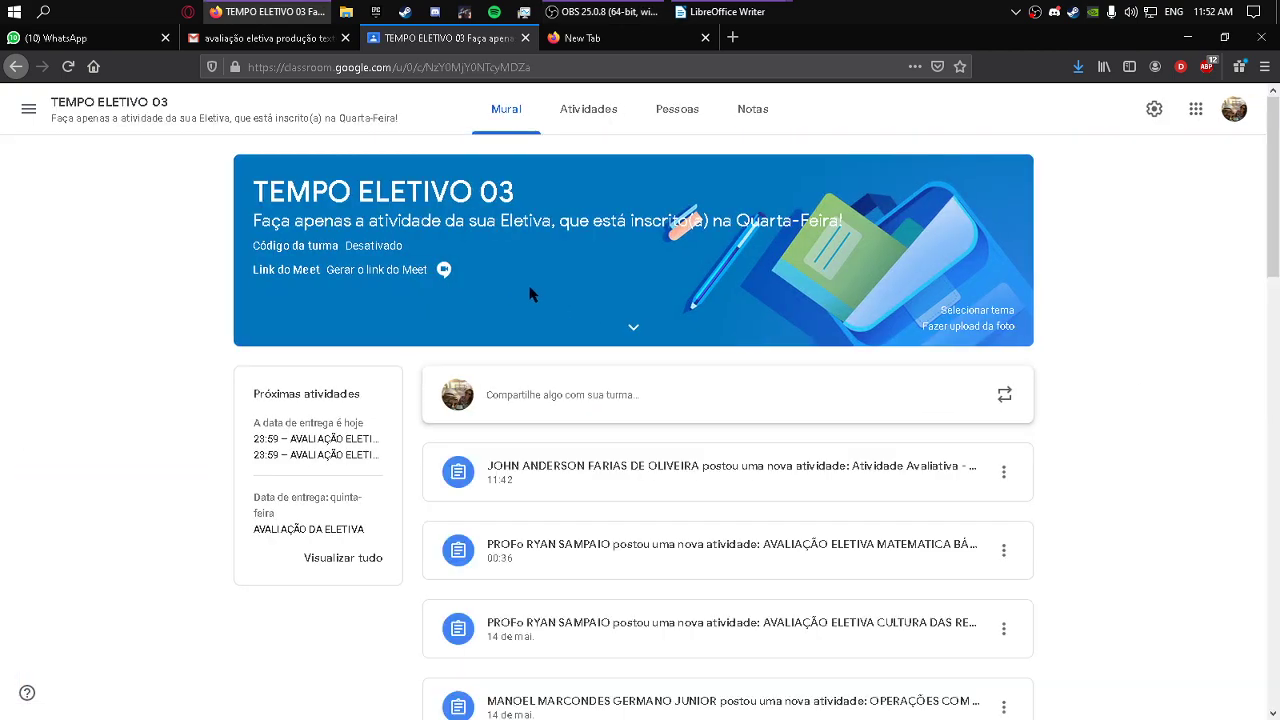
click(594, 117)
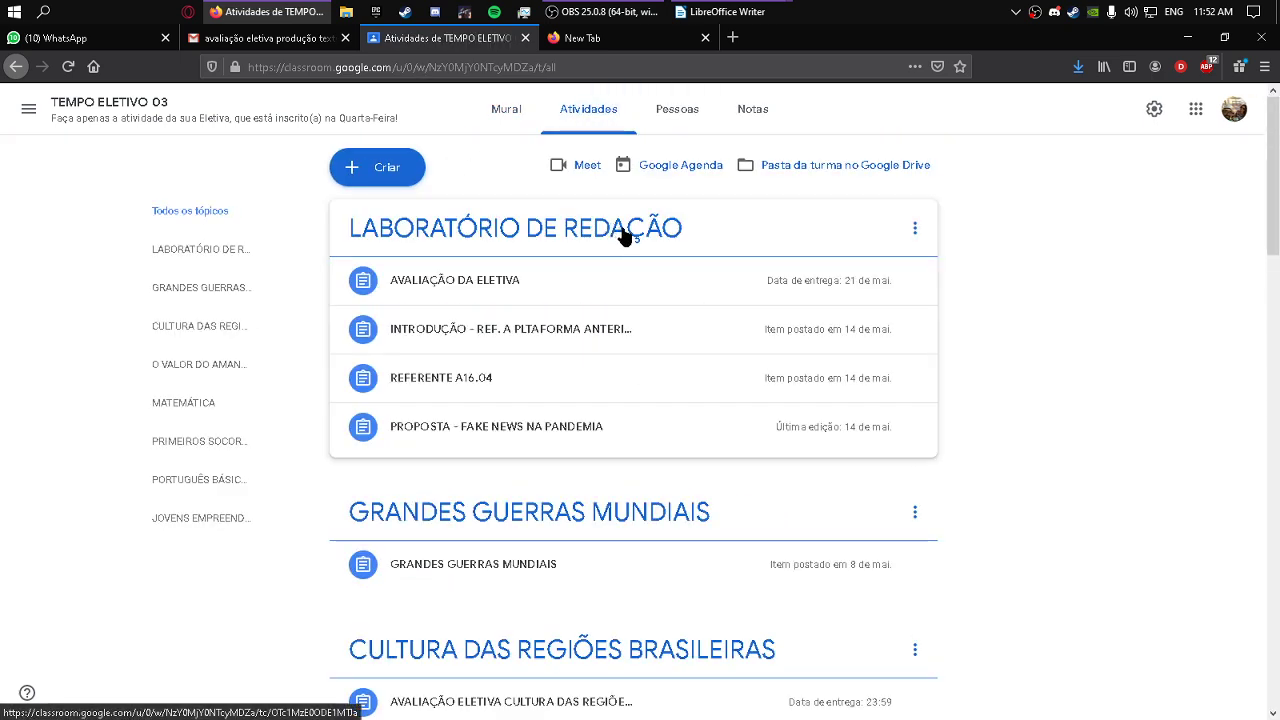
click(387, 172)
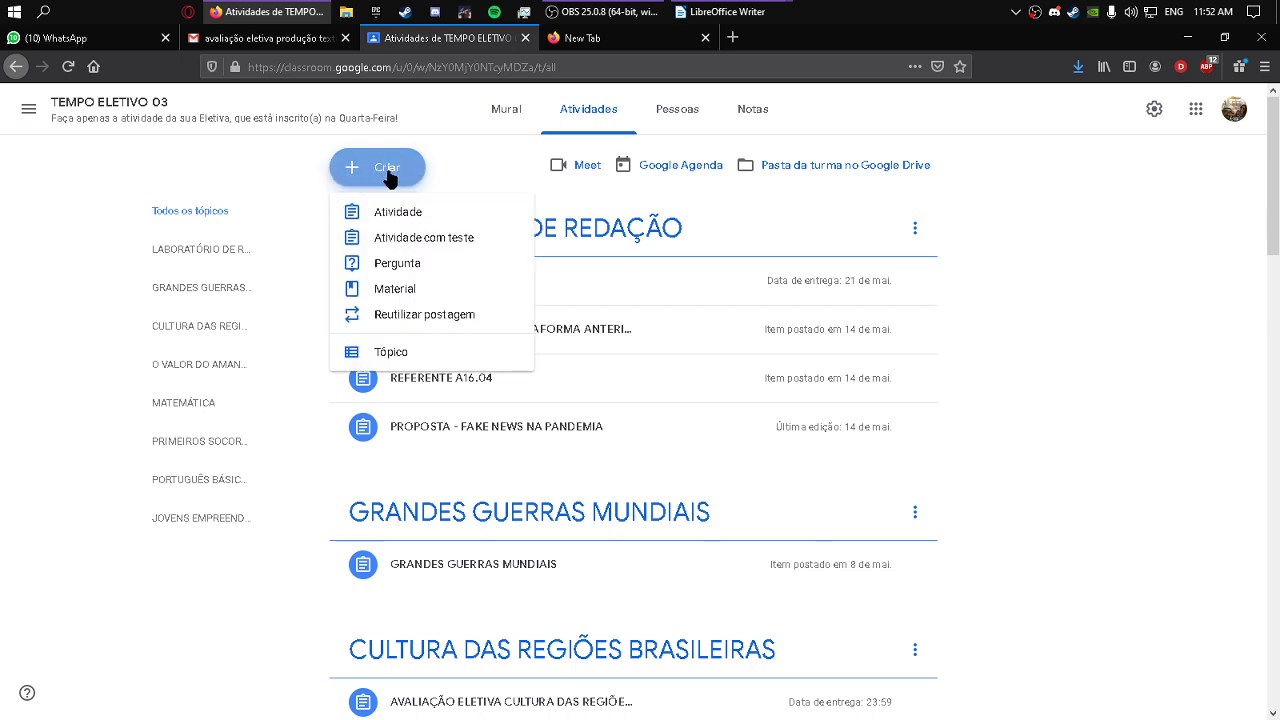
click(397, 240)
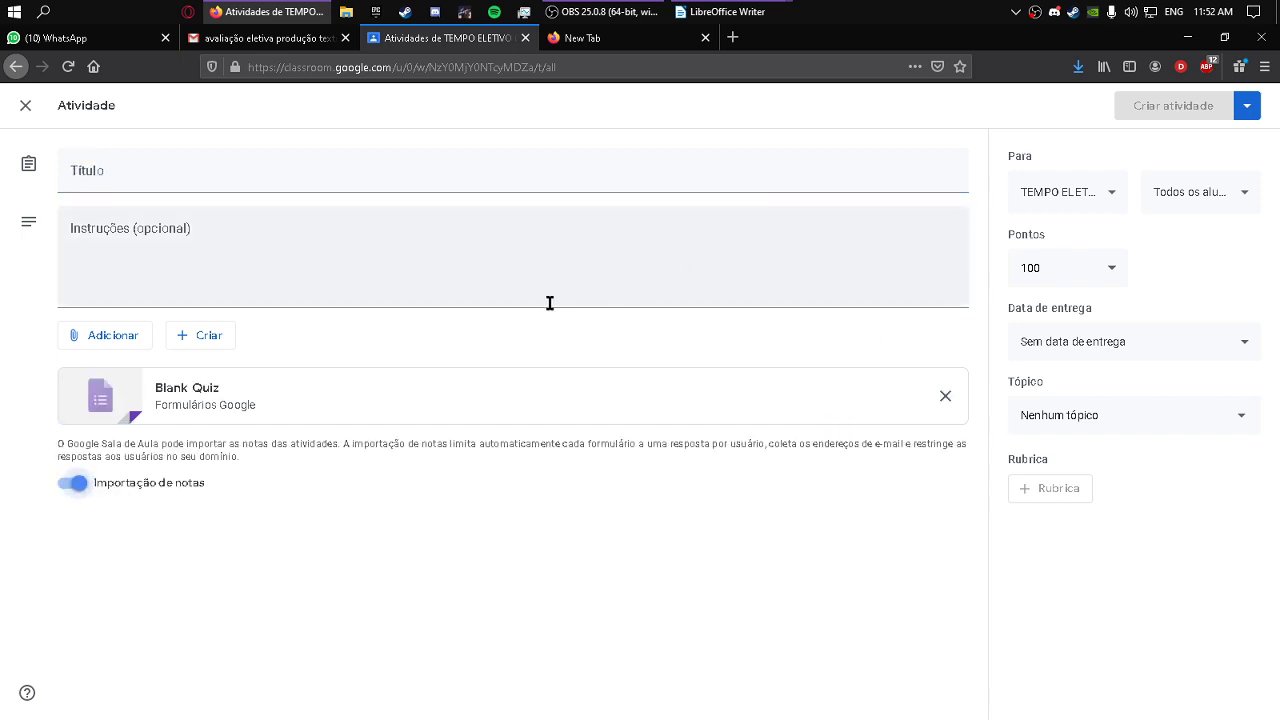
Title the assignment "AVALIAÇÃO ELETIVA VALOR DO AMANHÃ", checking the elective's name in the open LibreOffice Writer document.
click(294, 174)
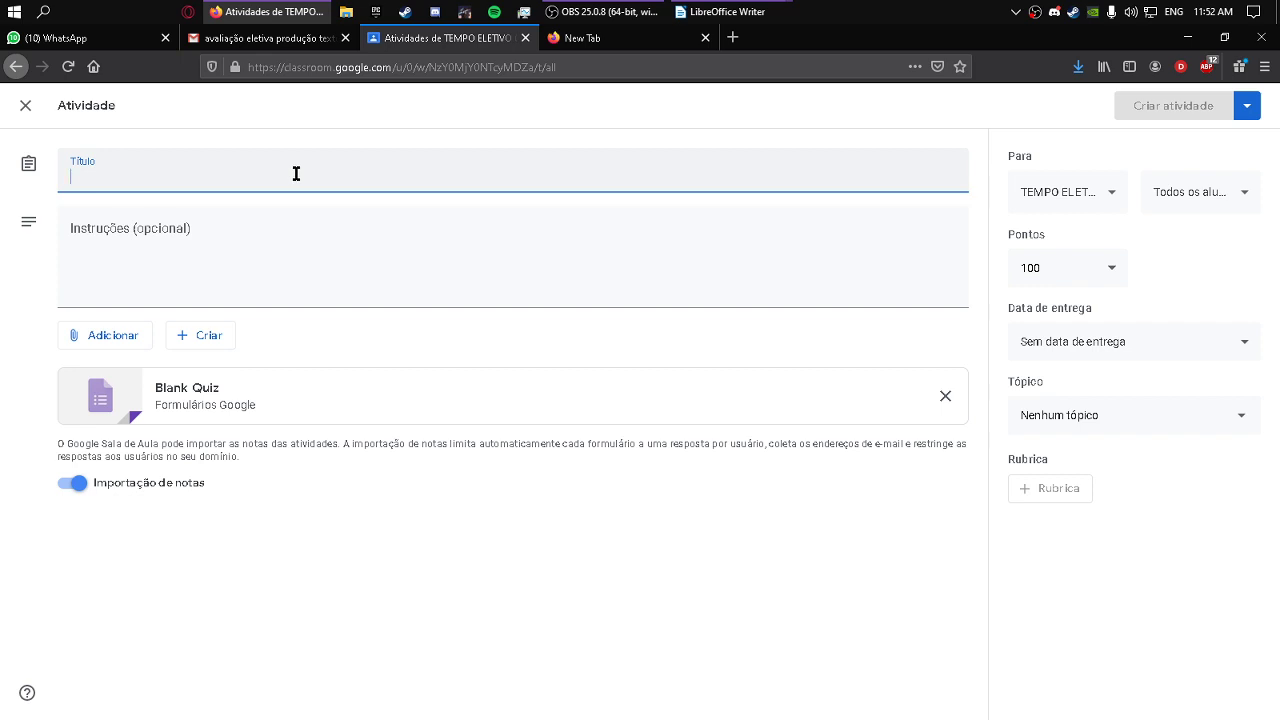
text(AVA)
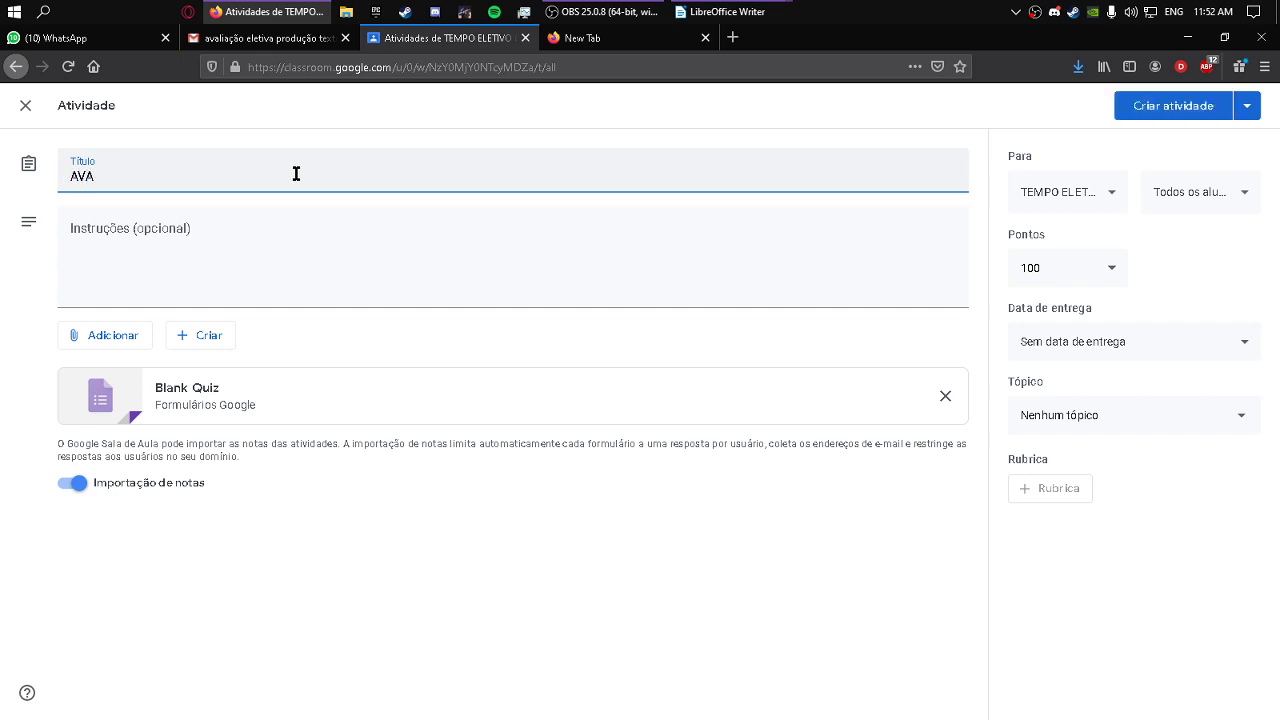
text(LIAÇÃO ELETIVA)
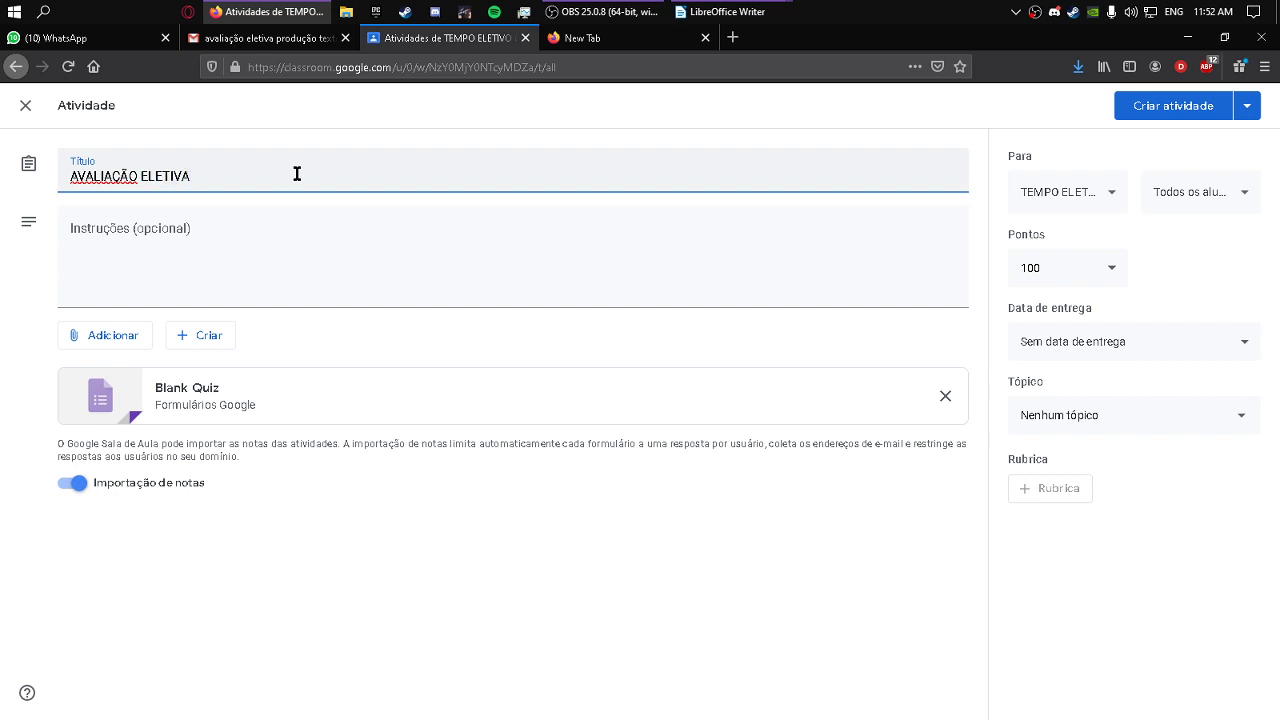
click(715, 14)
click(468, 90)
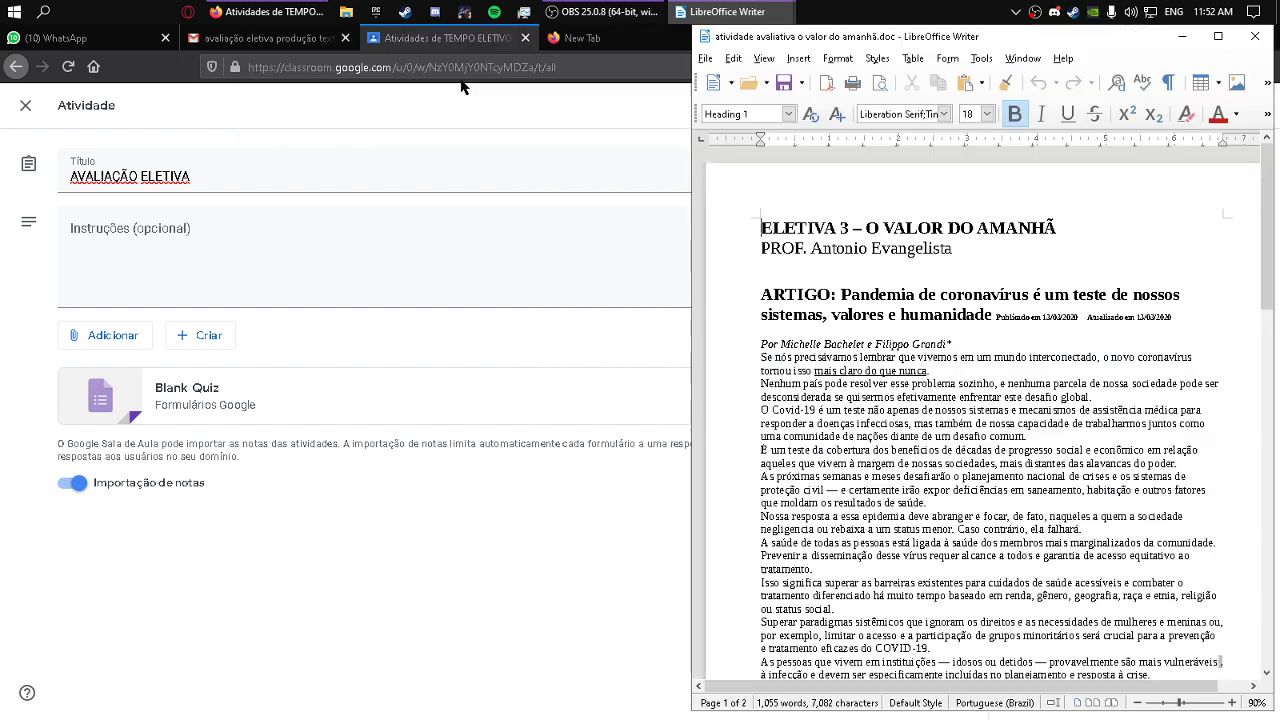
click(262, 182)
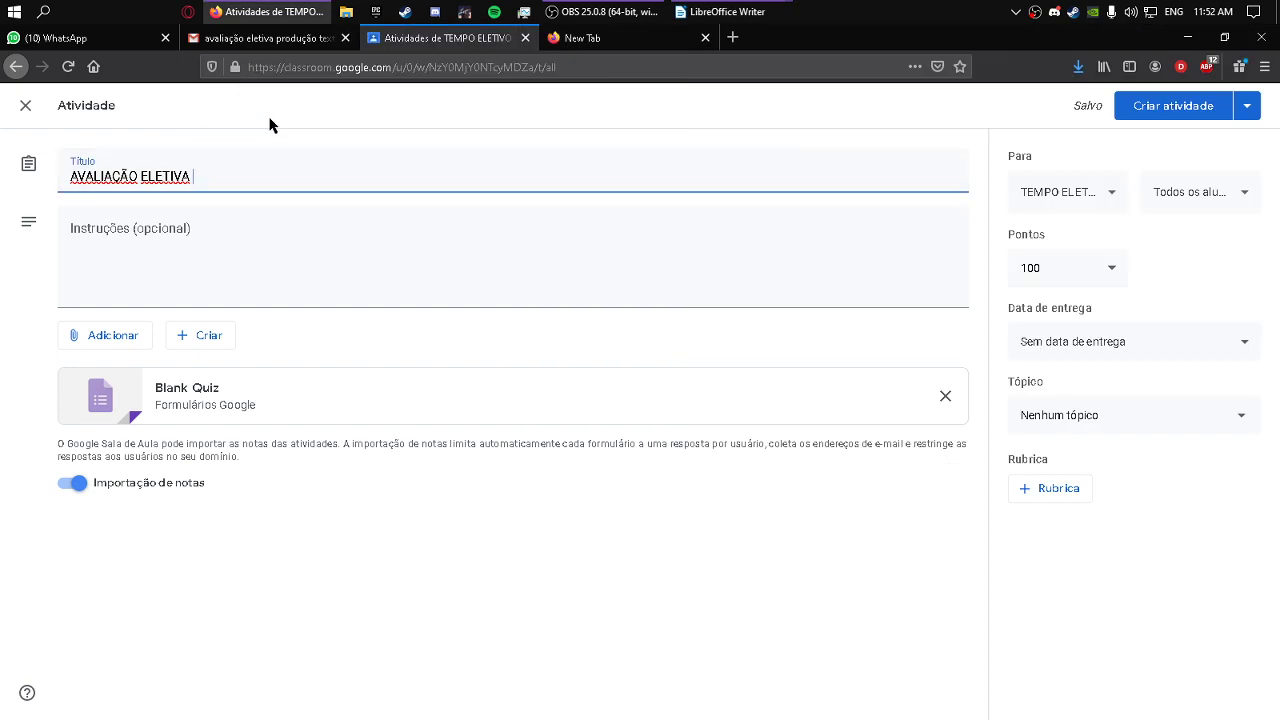
text(VALOR DO AMNHÃ)
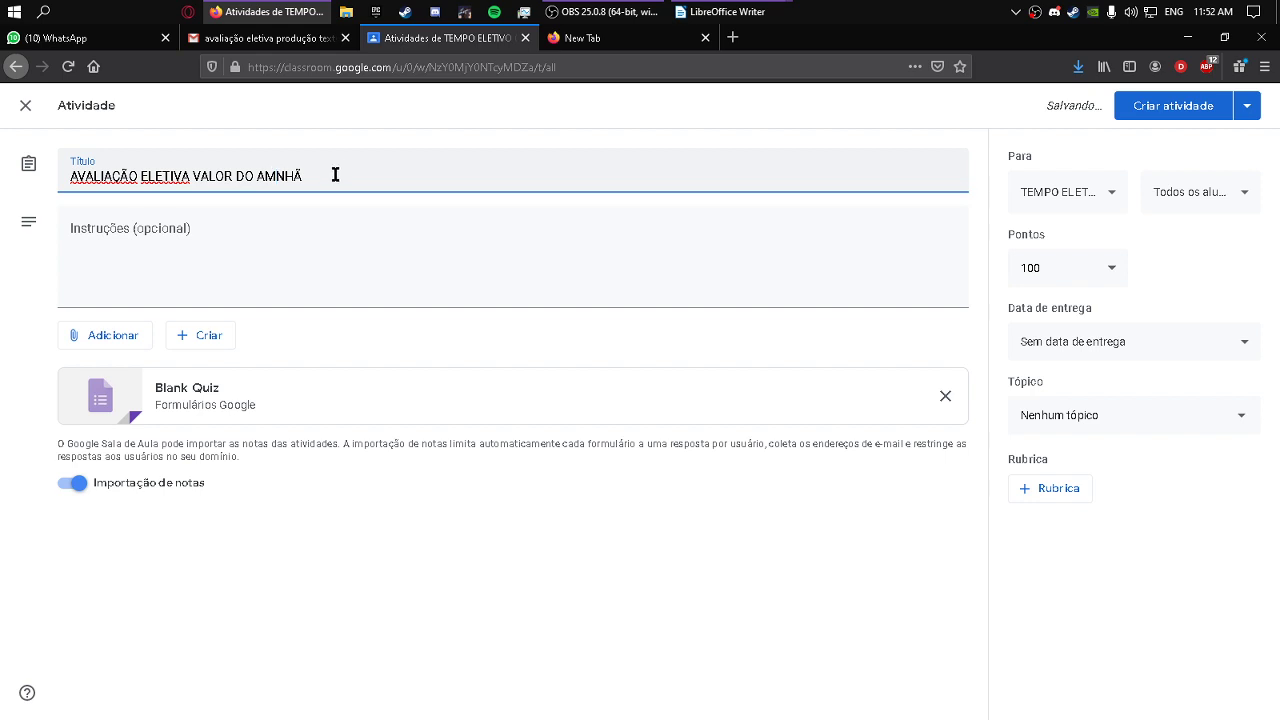
key(Left)
key(Left)
key(Left)
text(A)
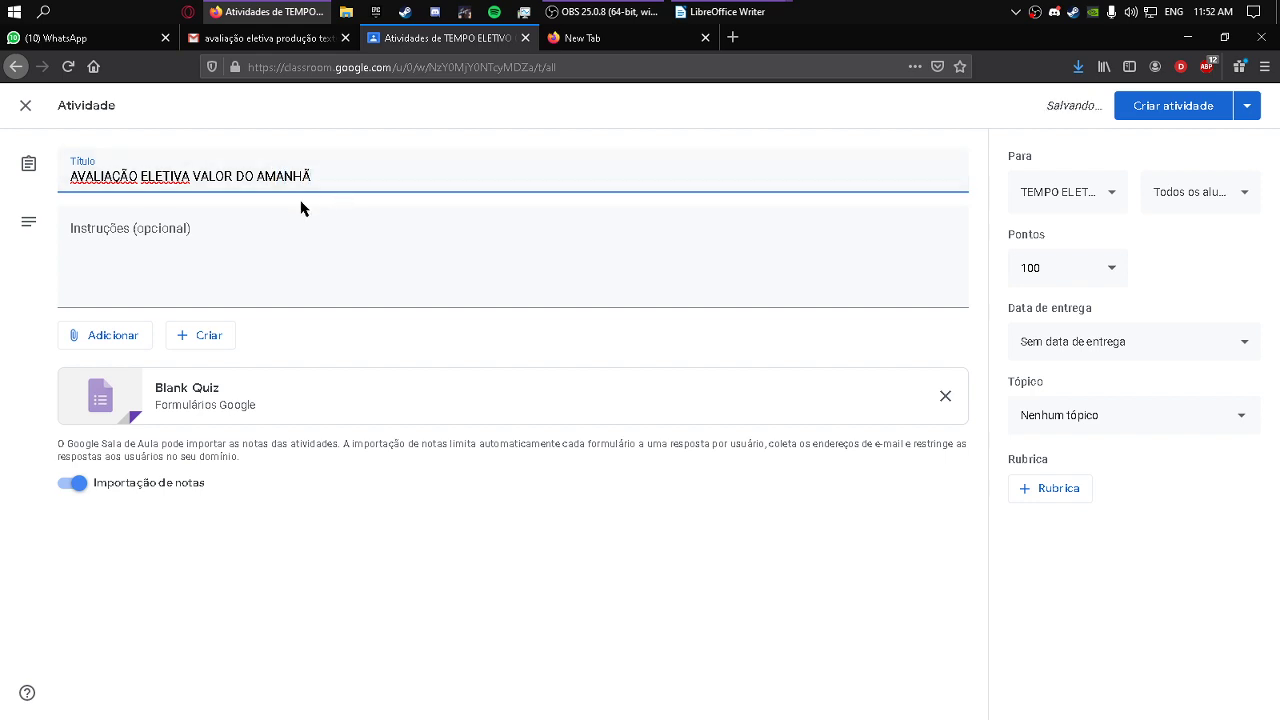
click(381, 179)
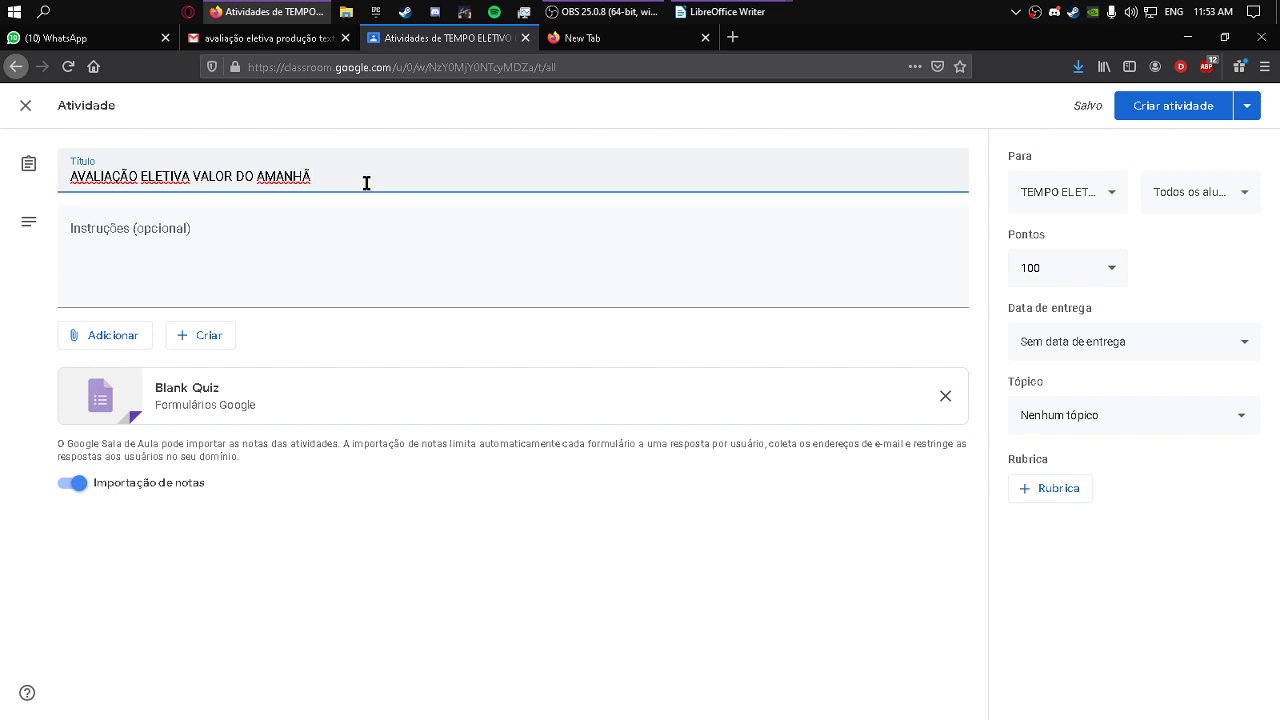
Copy the whole selected text from INSTRUÇÕES.odt in LibreOffice Writer and paste it into the assignment's instructions in the browser.
click(314, 252)
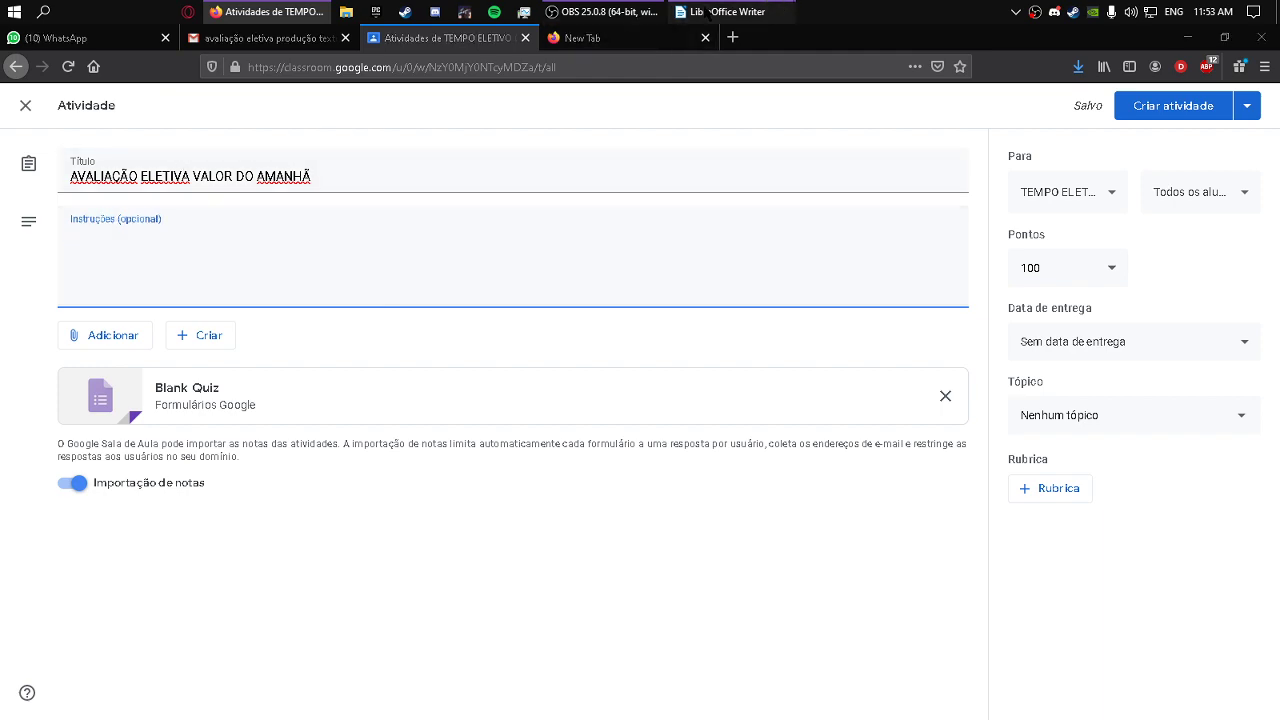
mouse_move(727, 12)
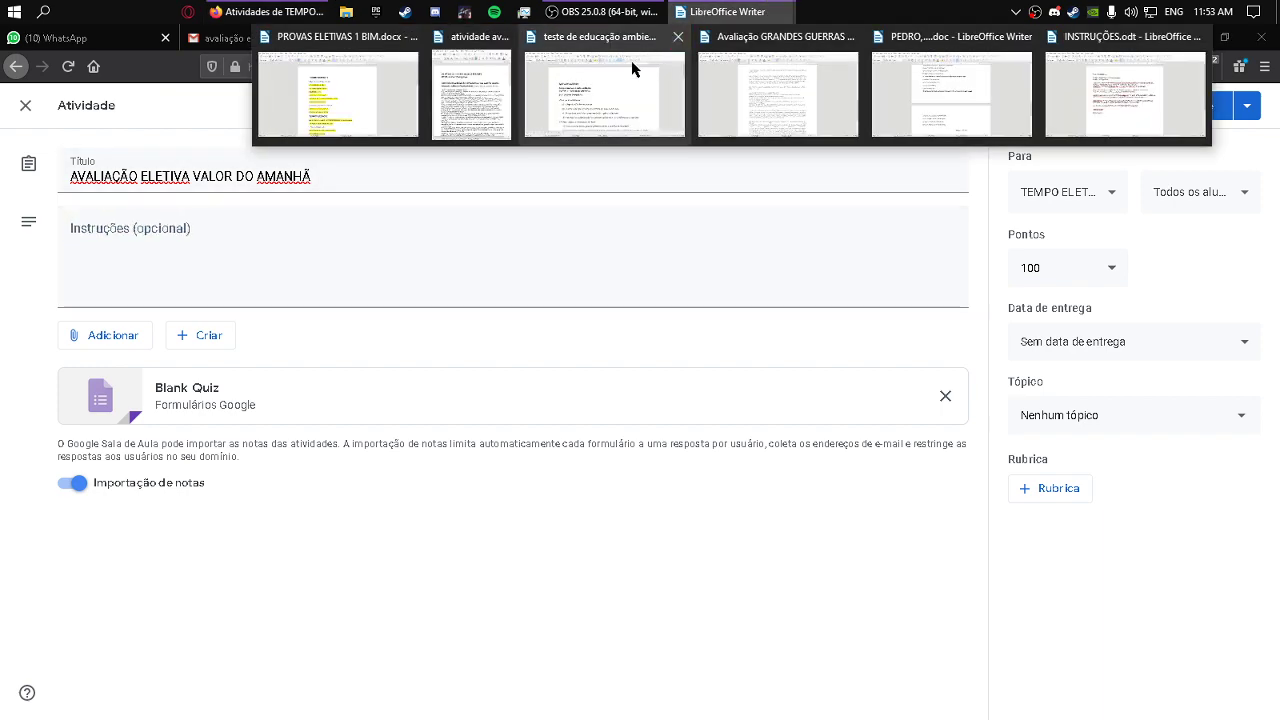
click(1094, 117)
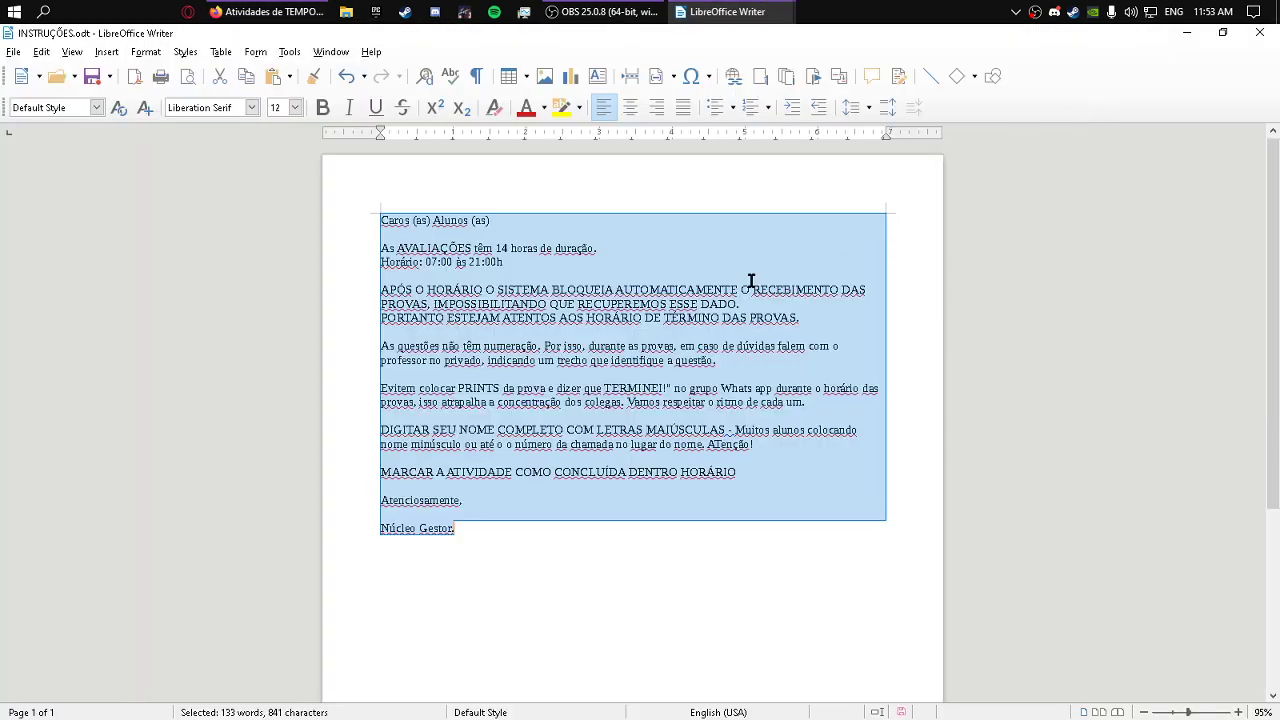
right_click(549, 355)
click(587, 390)
click(265, 12)
click(214, 294)
right_click(131, 236)
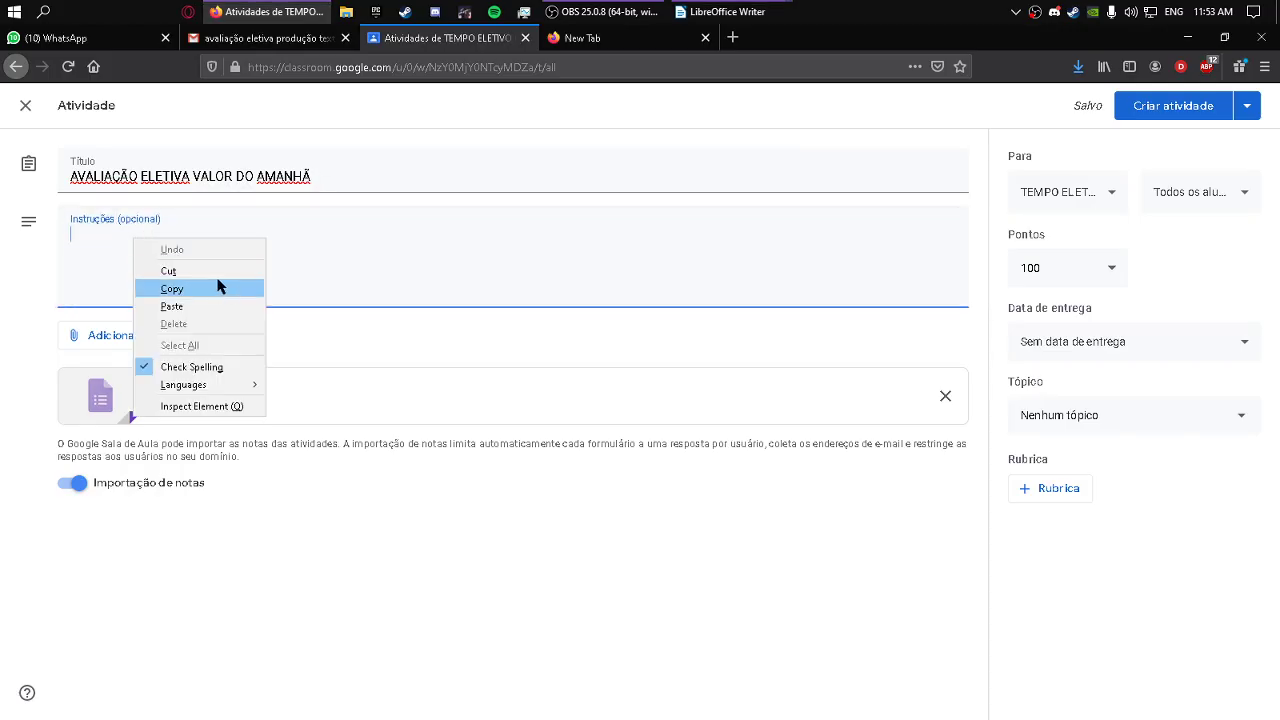
click(186, 304)
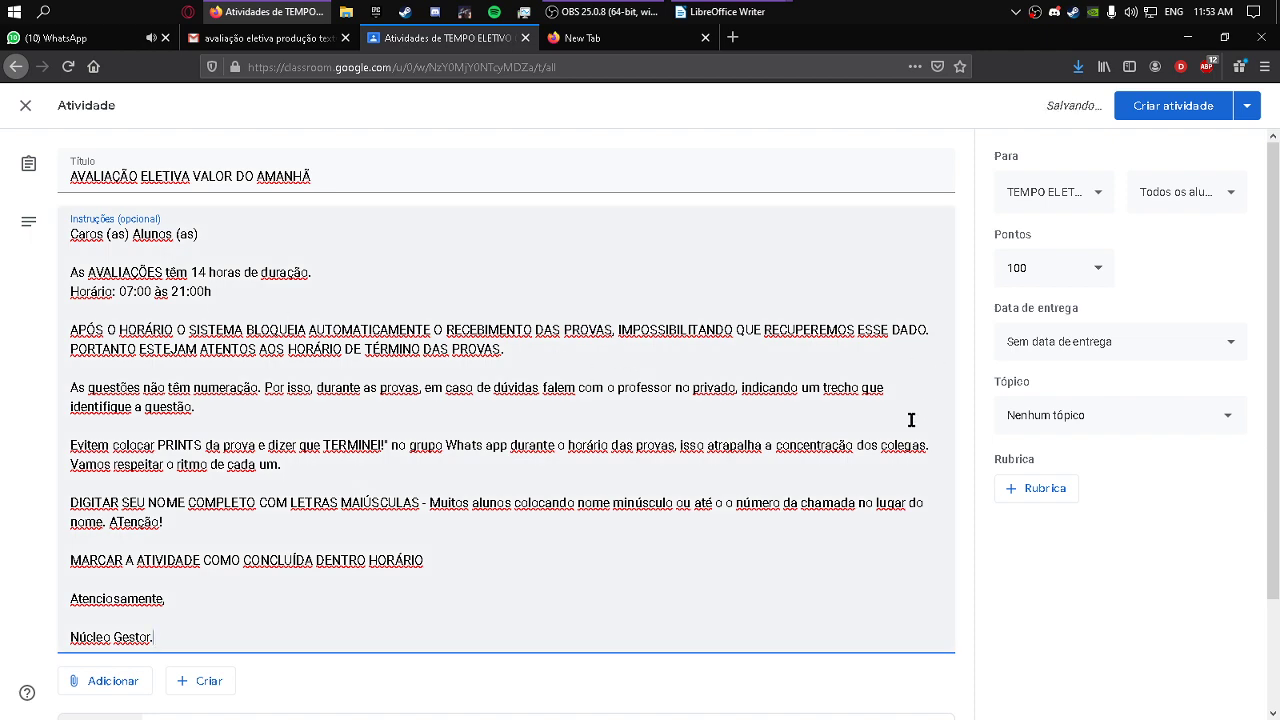
scroll(830, 436, down, 1)
scroll(820, 436, down, 3)
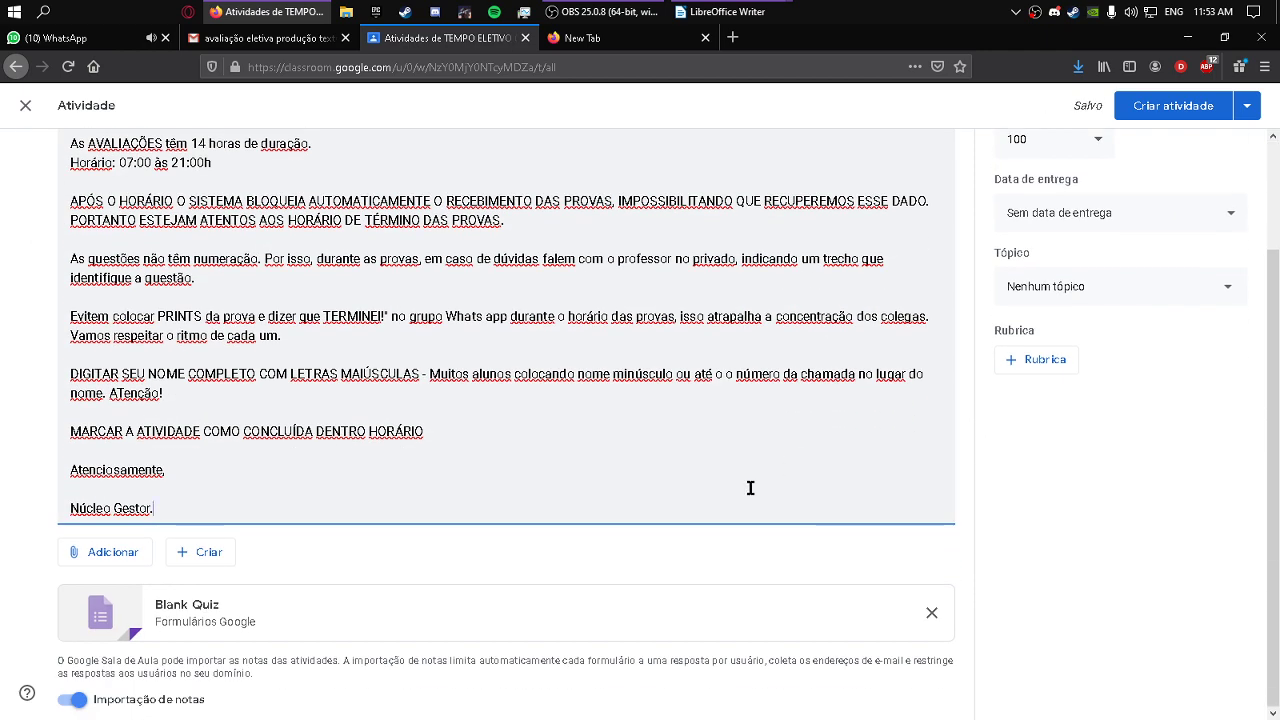
scroll(951, 500, up, 4)
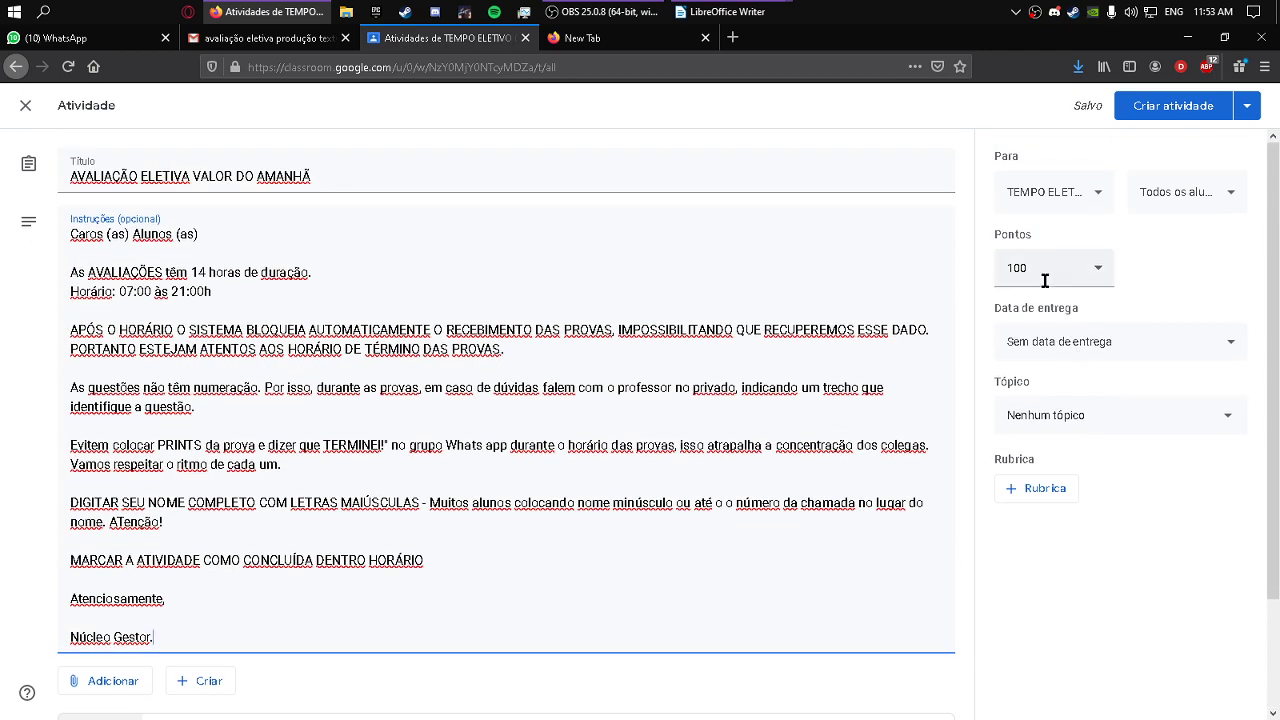
Check the list of classes that can receive the assignment and set its points to 10.
click(1095, 193)
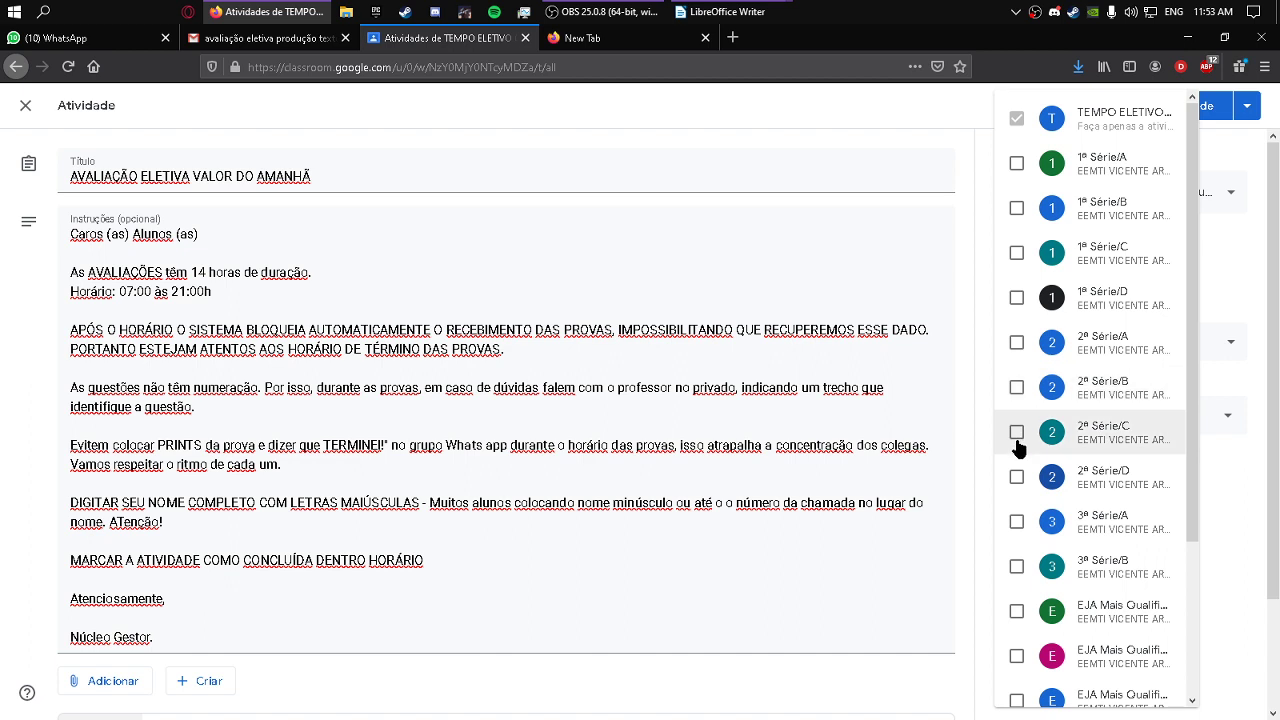
click(947, 107)
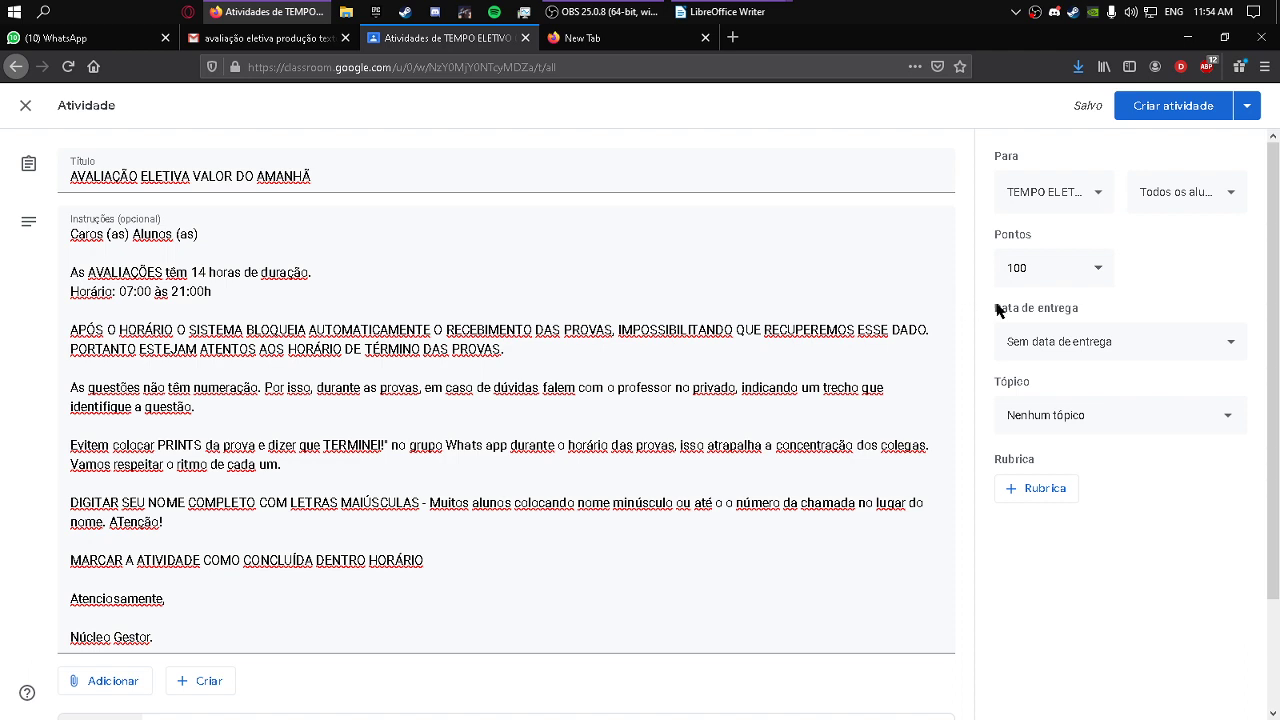
click(1064, 272)
key(BackSpace)
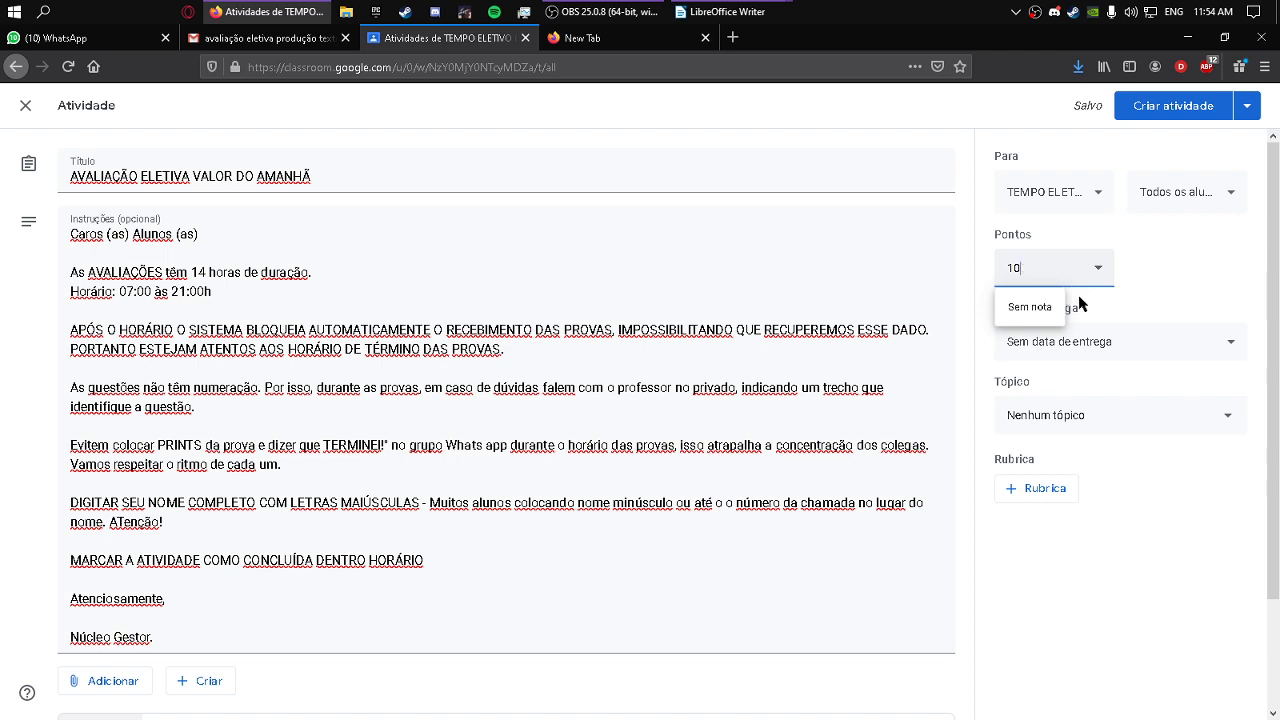
click(1160, 298)
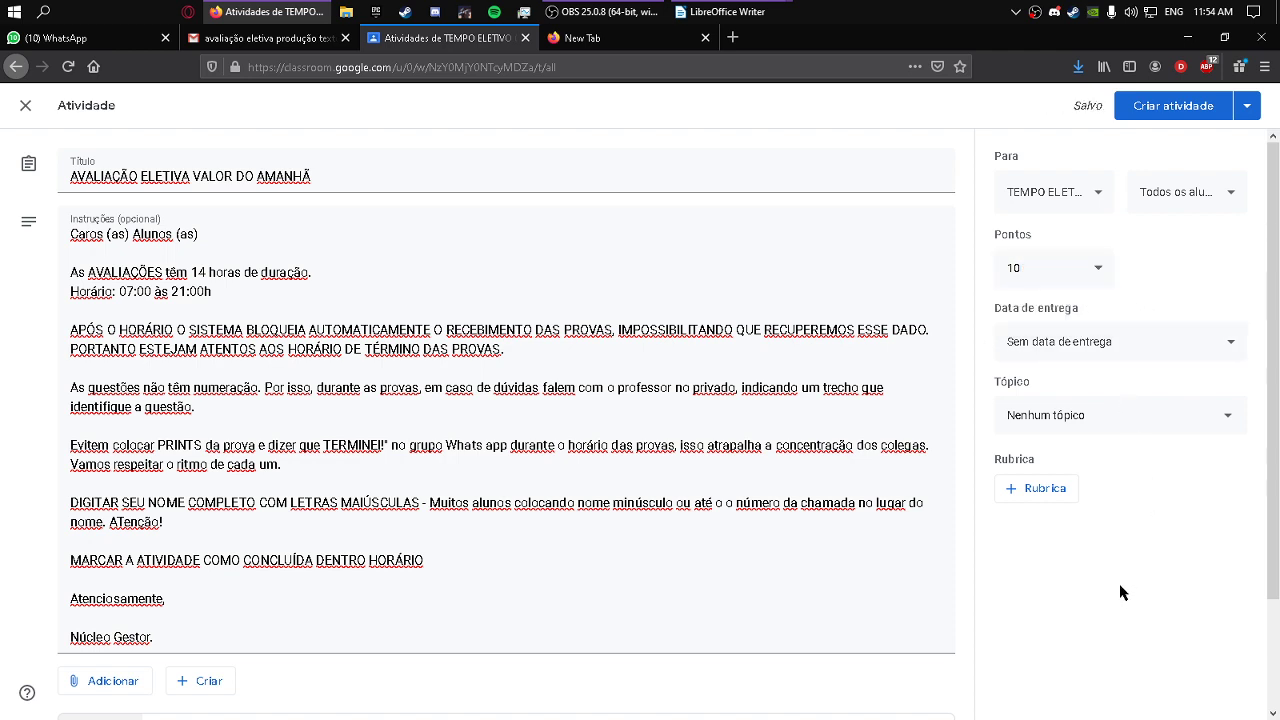
Set the assignment's due date to 15 May 2020 with a deadline of 23:59.
scroll(1110, 580, down, 2)
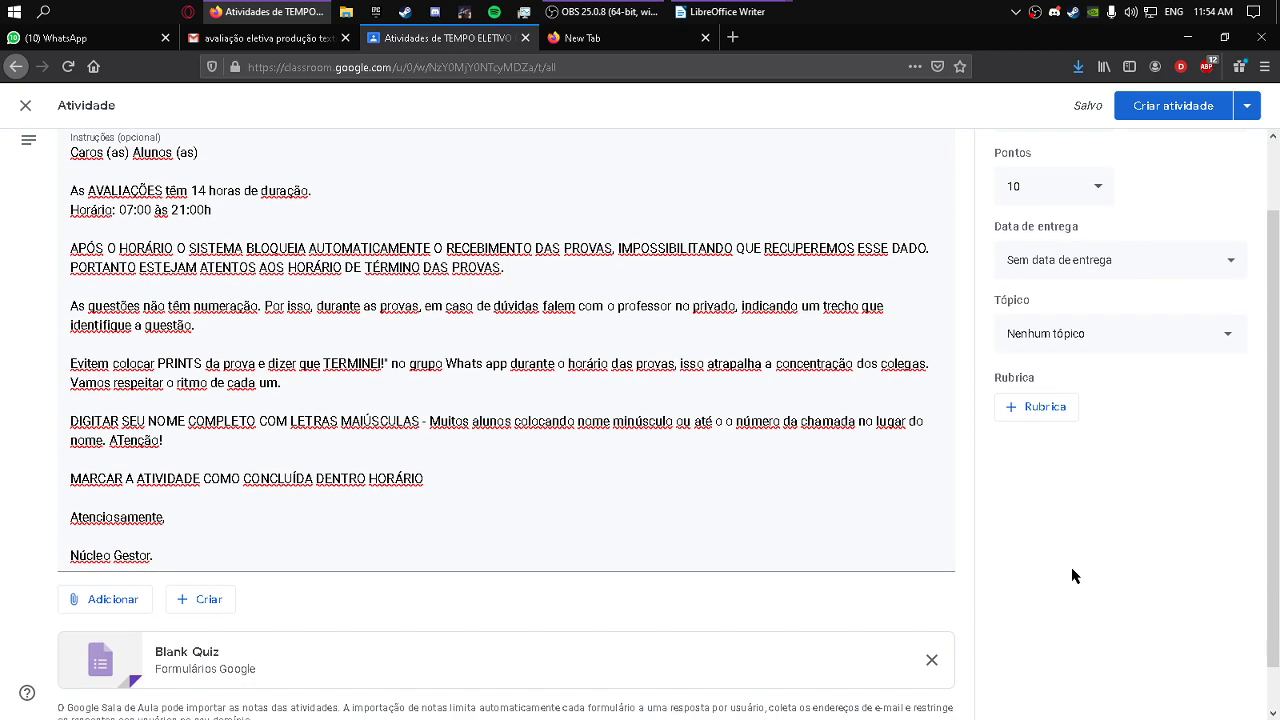
scroll(1071, 575, up, 2)
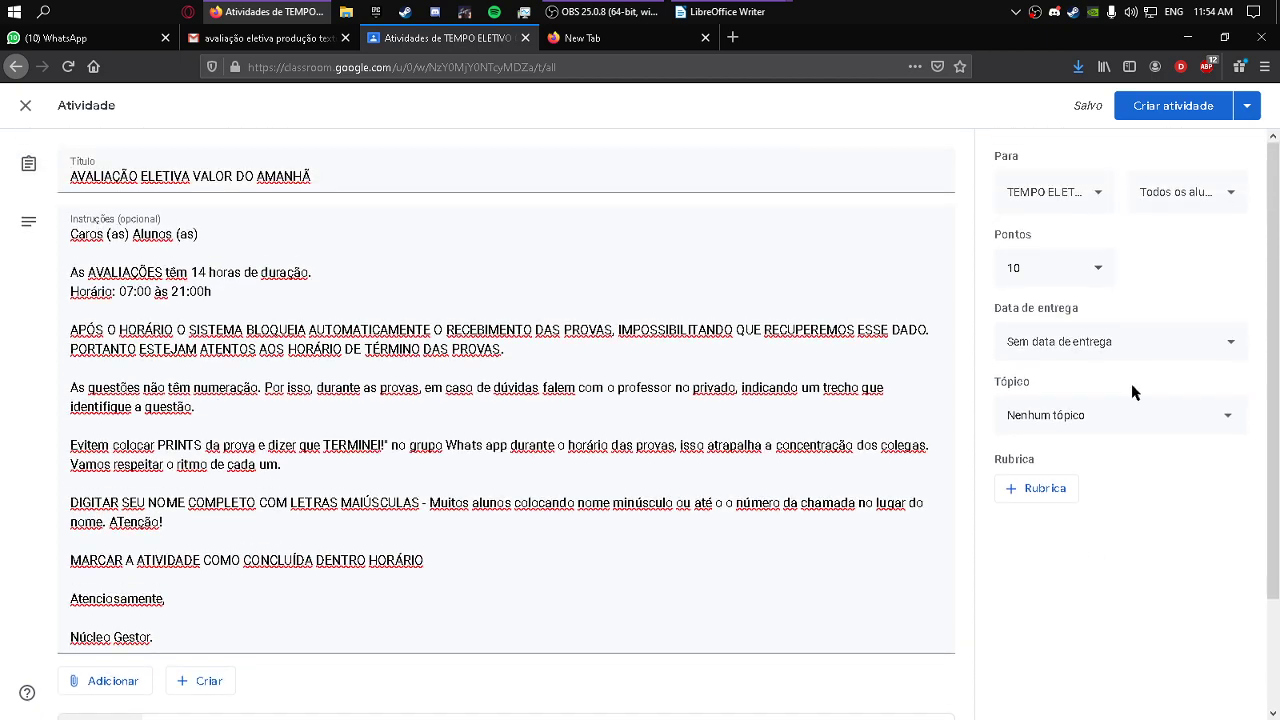
click(1030, 345)
click(1093, 401)
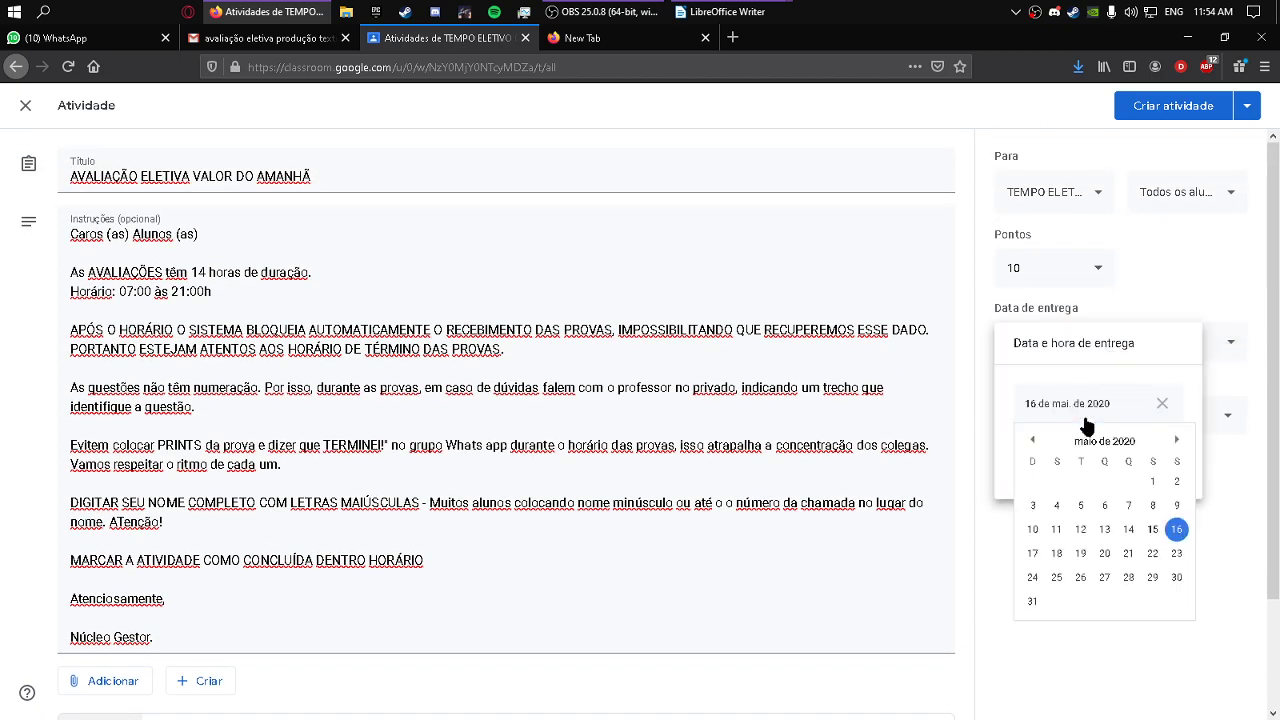
click(1172, 526)
click(1153, 530)
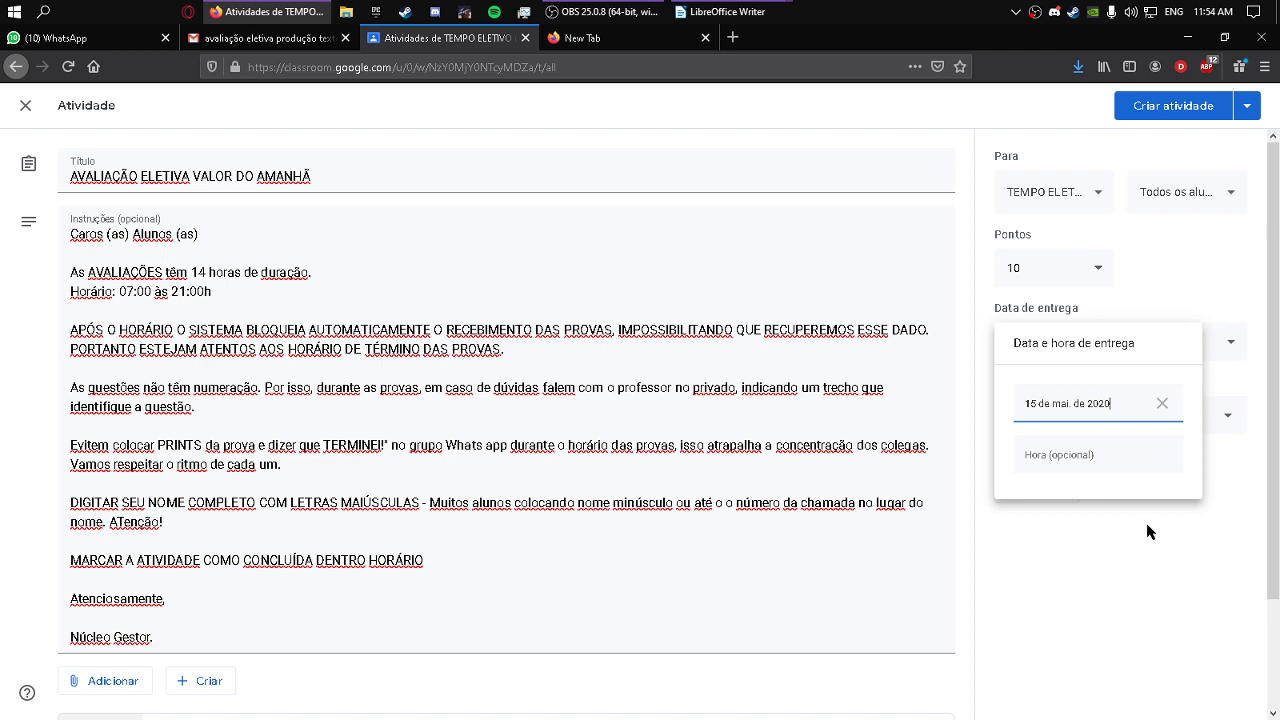
click(1075, 460)
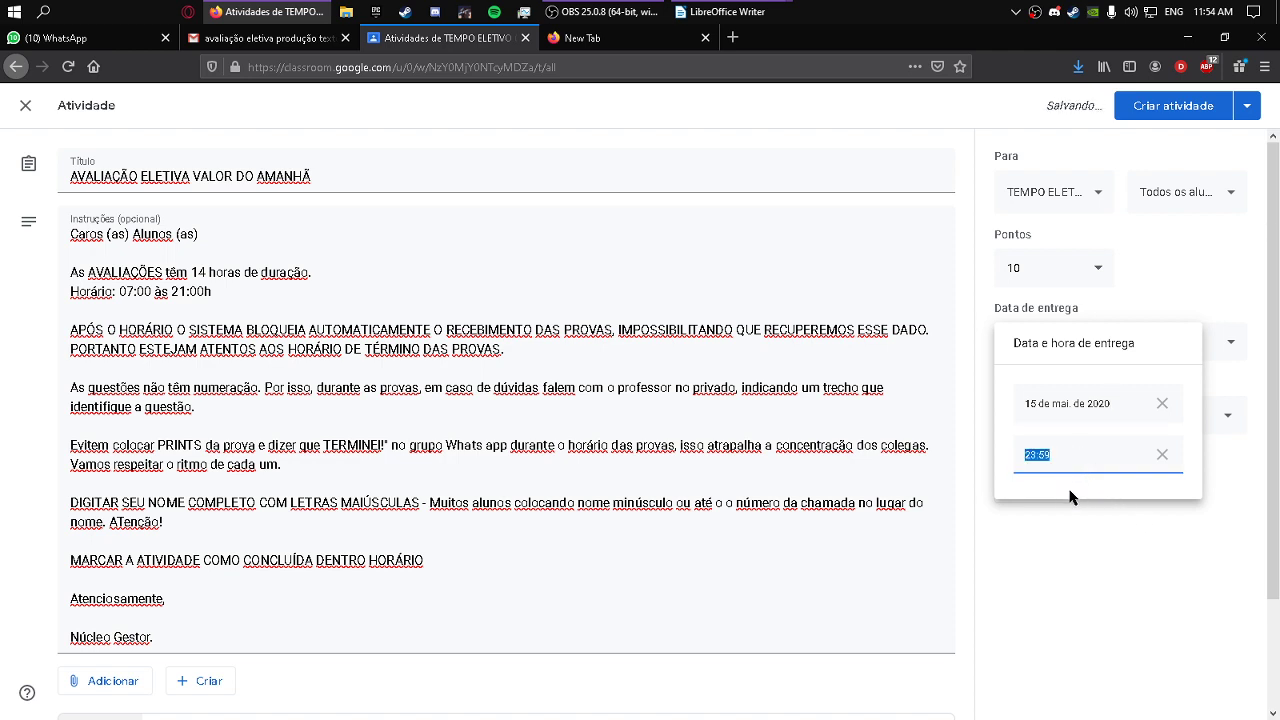
click(1090, 549)
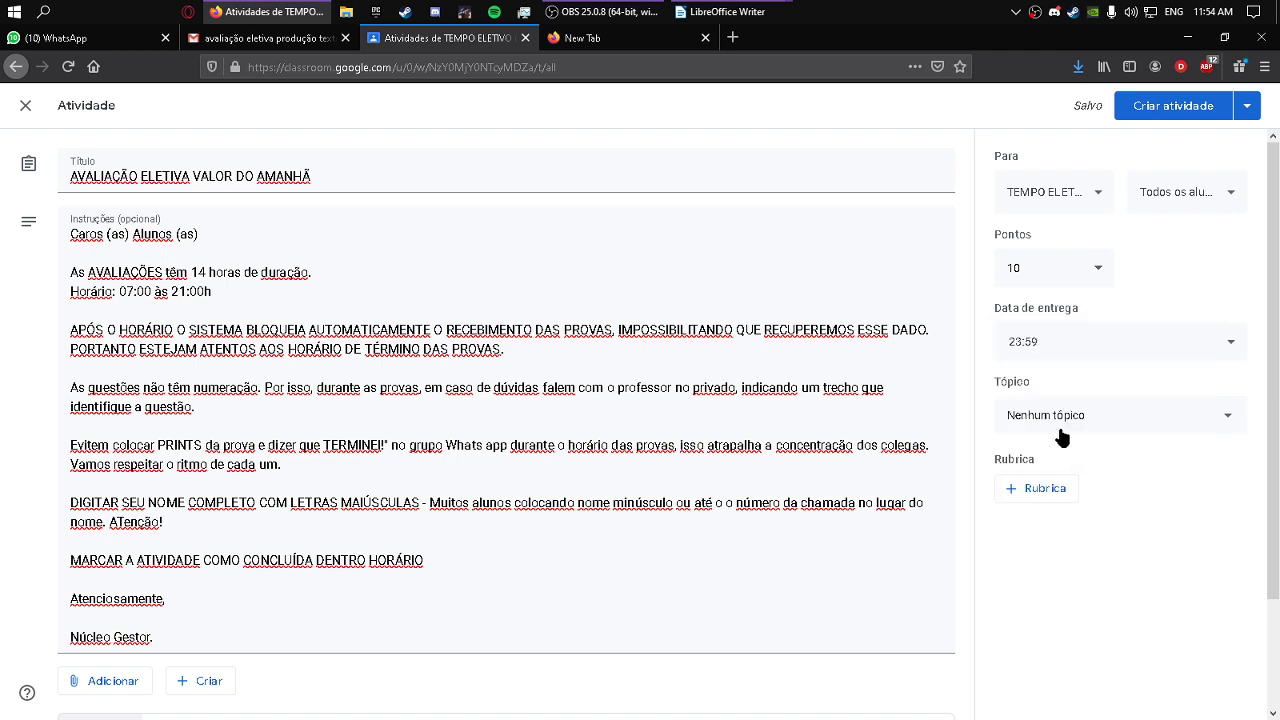
Assign the activity to the existing topic O VALOR DO AMANHÃ.
click(1094, 418)
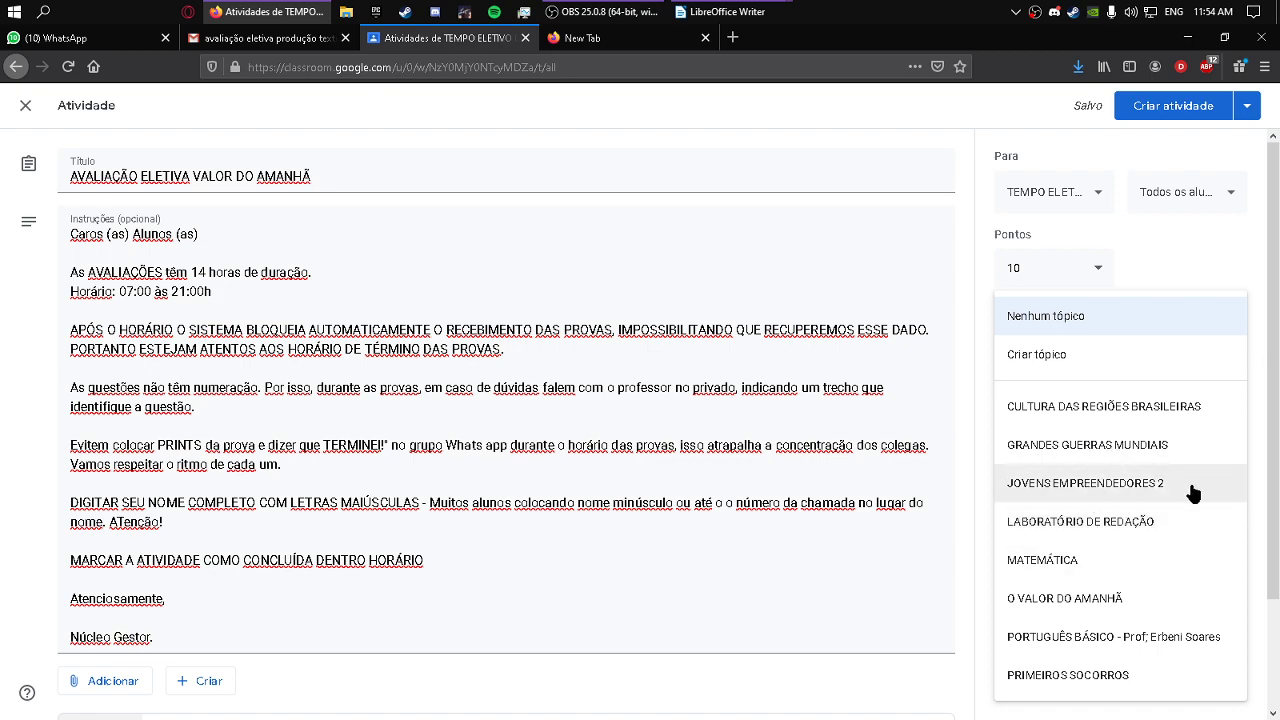
scroll(1130, 458, down, 1)
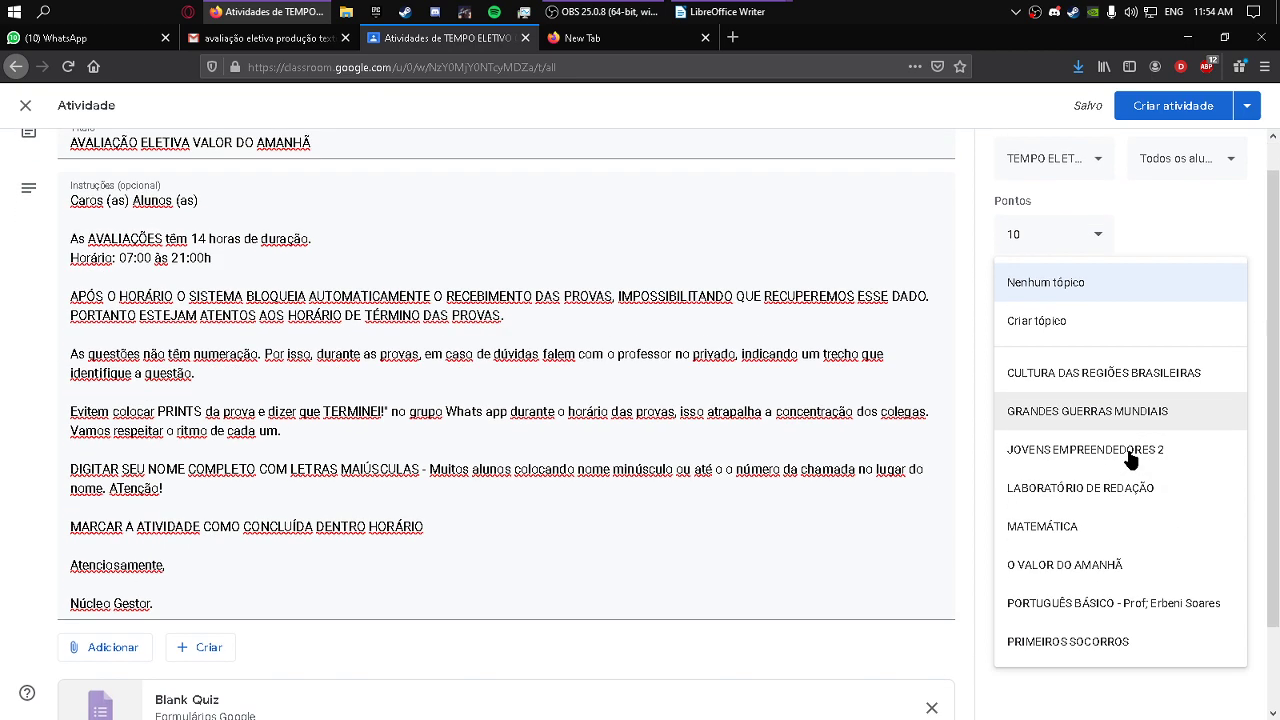
scroll(1130, 458, down, 1)
scroll(1120, 414, down, 1)
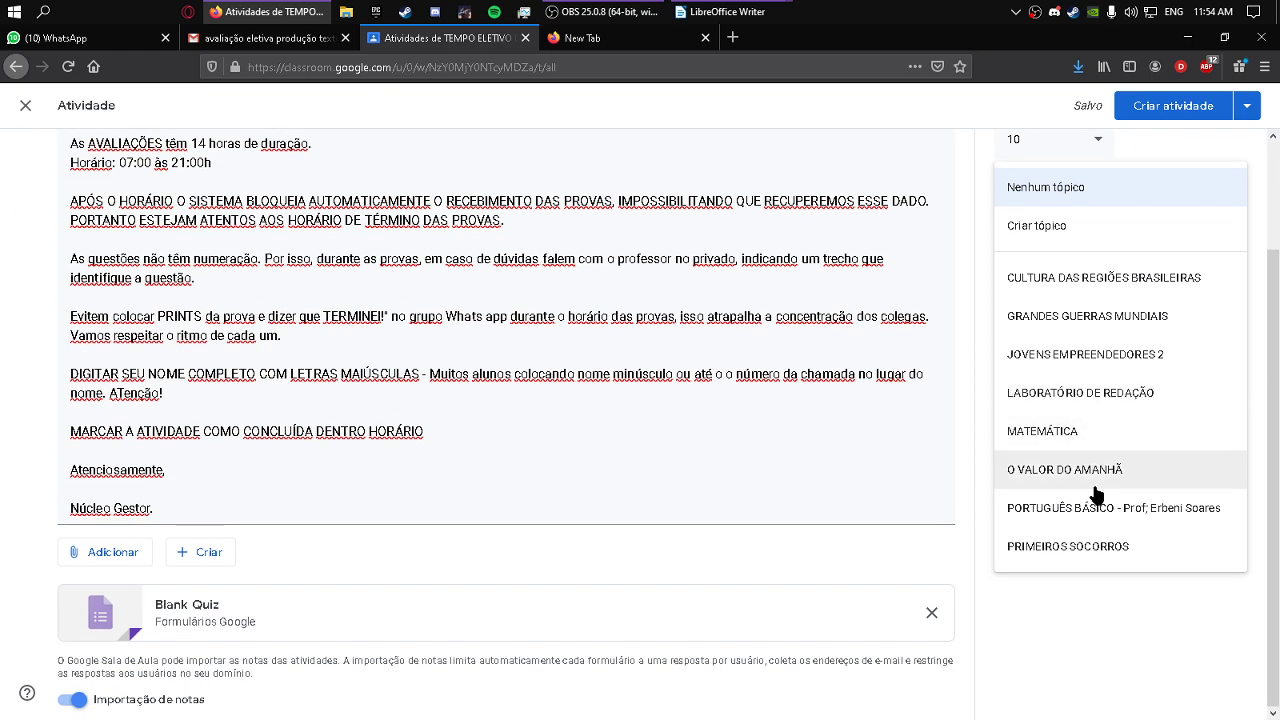
click(1066, 476)
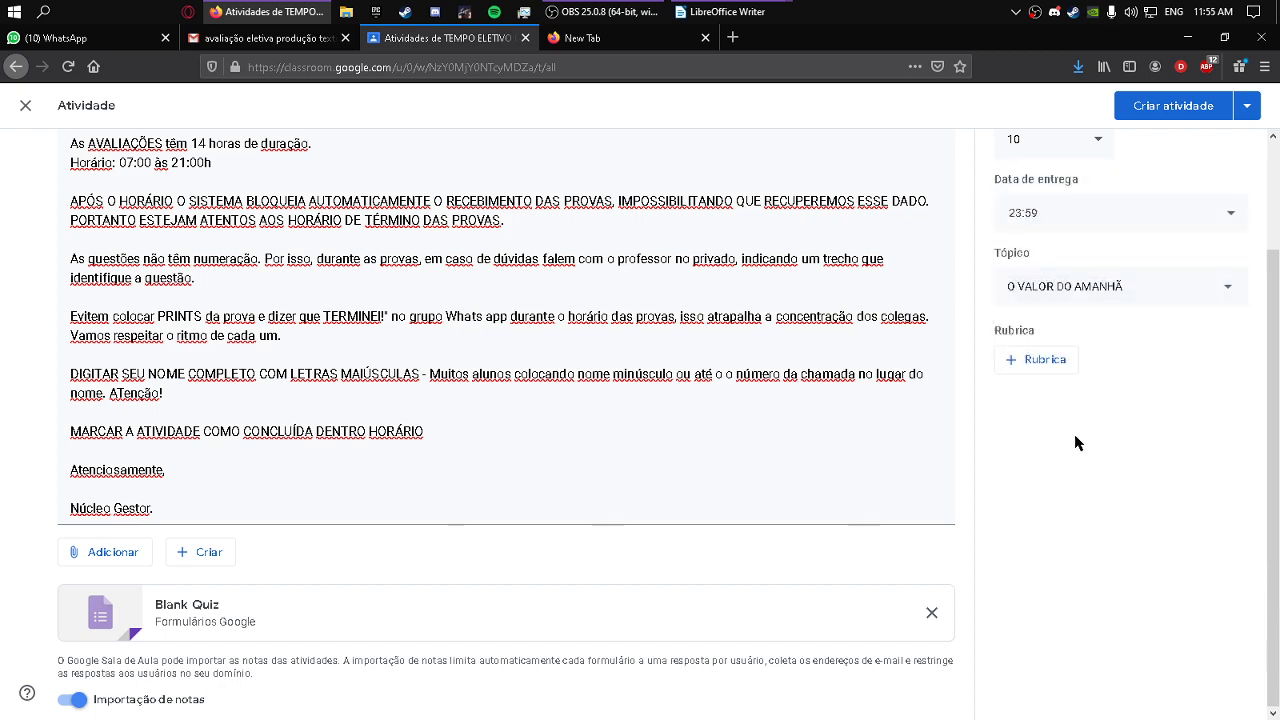
Copy the assignment's title AVALIAÇÃO ELETIVA VALOR DO AMANHÃ and open the attached Blank Quiz form for editing.
scroll(1125, 478, up, 2)
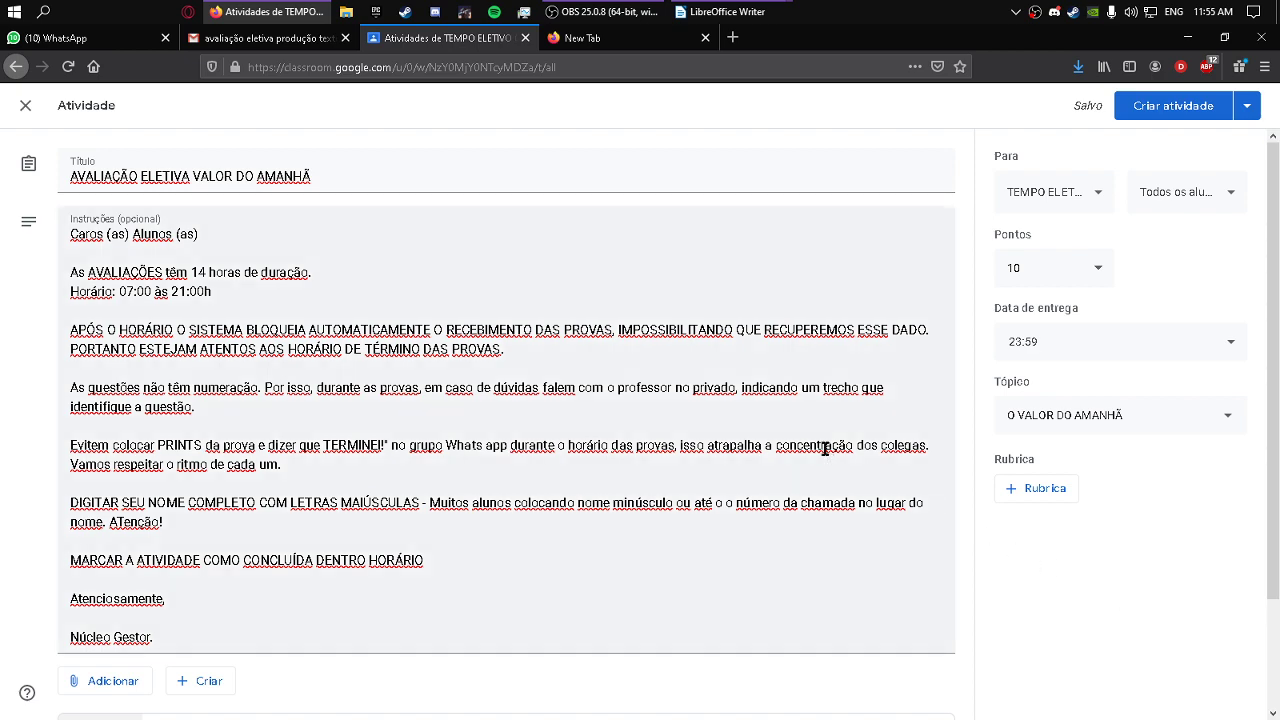
scroll(760, 440, down, 2)
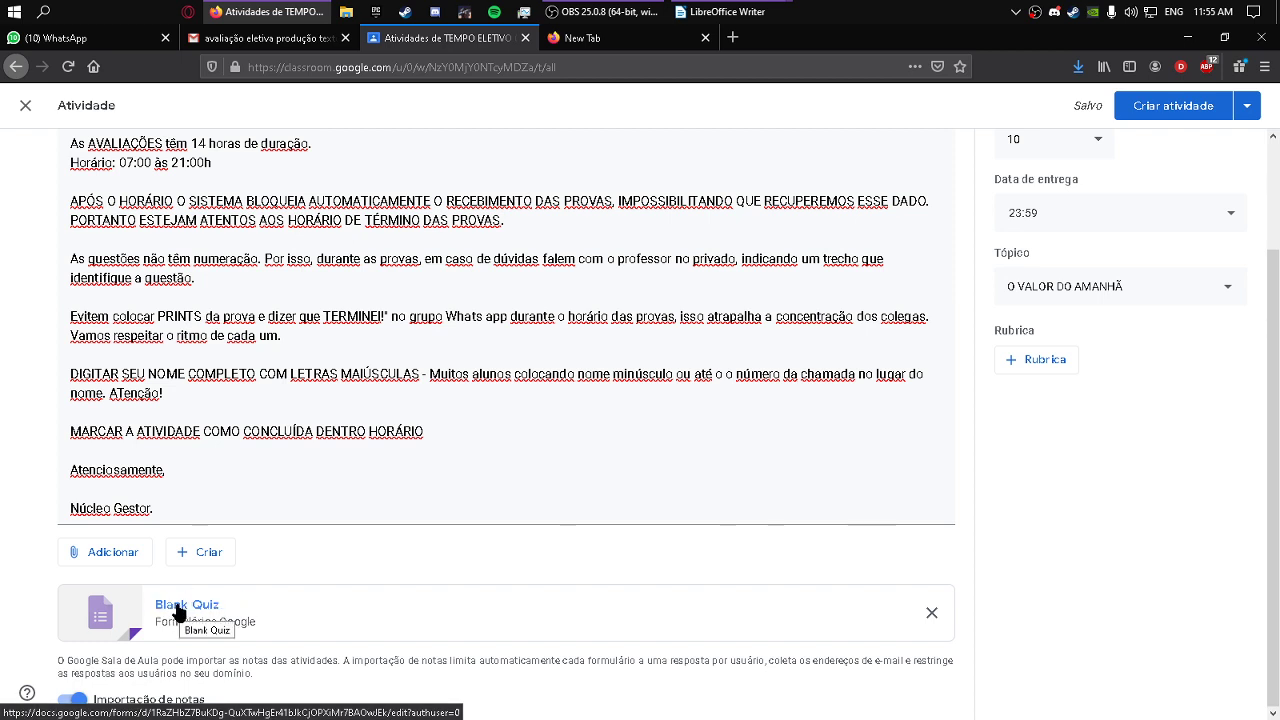
scroll(430, 470, up, 2)
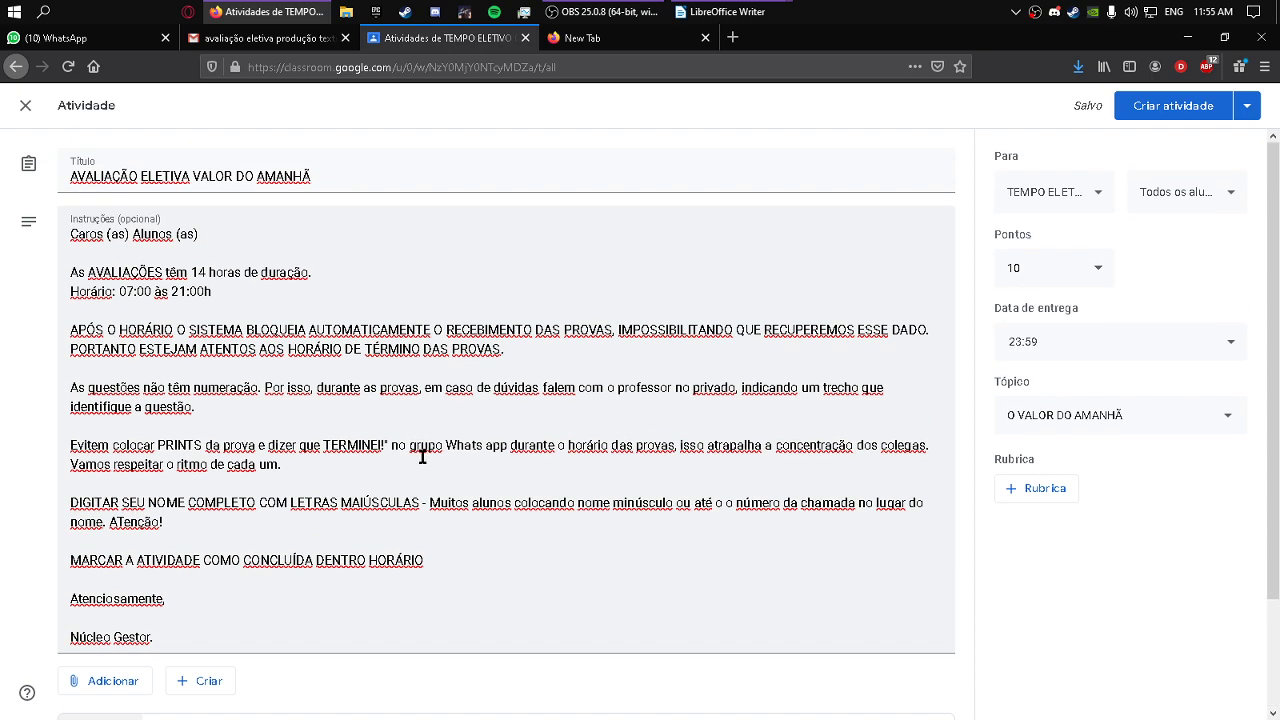
triple_click(188, 179)
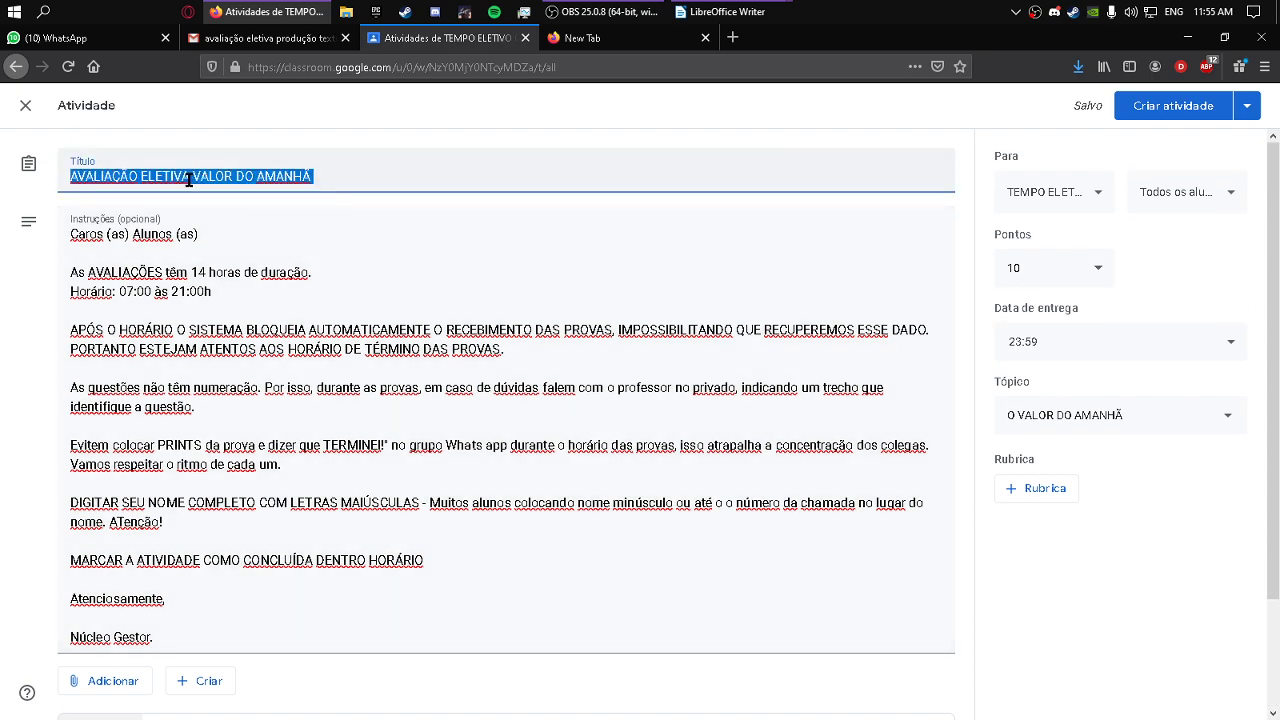
right_click(188, 179)
click(229, 281)
scroll(325, 492, down, 2)
click(190, 608)
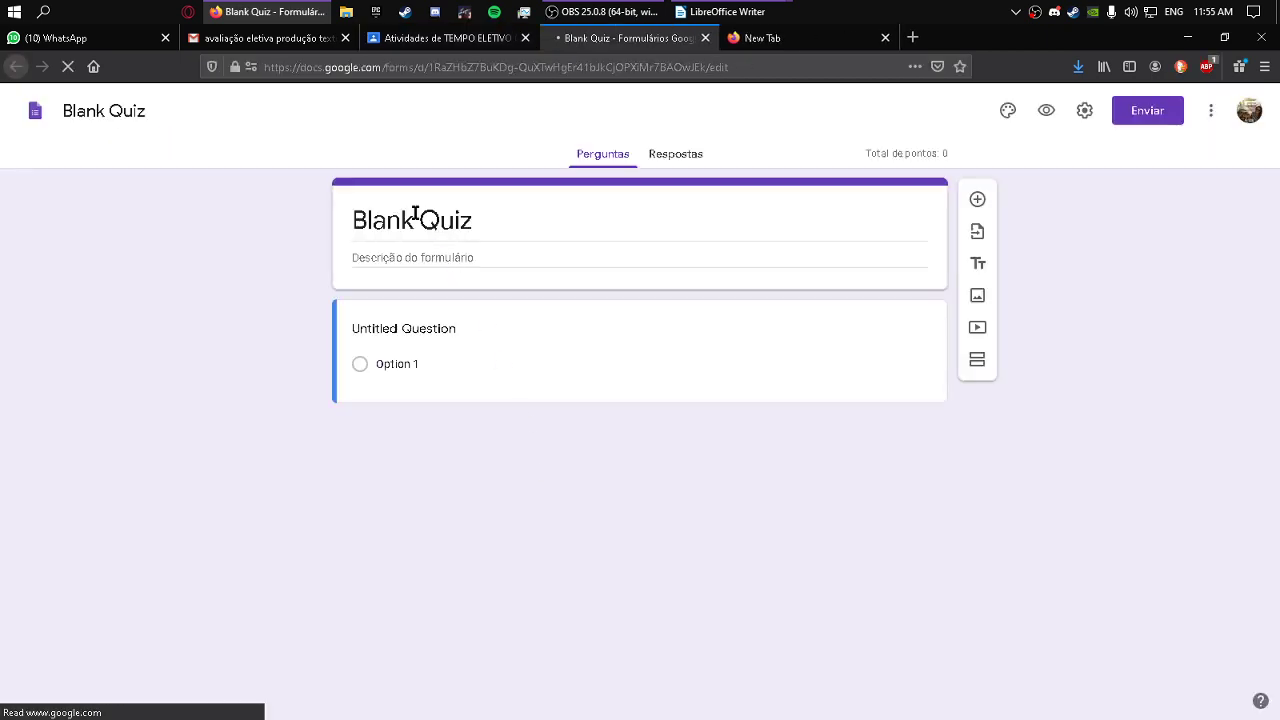
Replace both the form's title and its file name with the copied title AVALIAÇÃO ELETIVA VALOR DO AMANHÃ.
triple_click(441, 223)
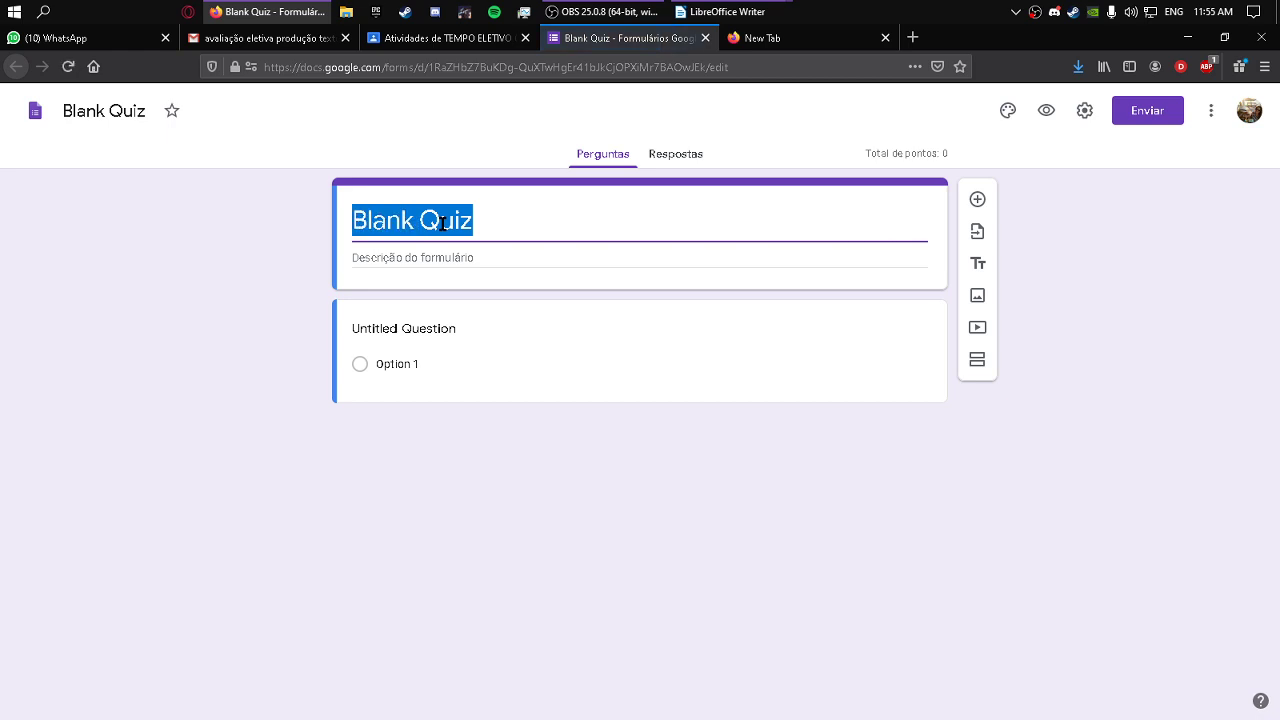
right_click(441, 223)
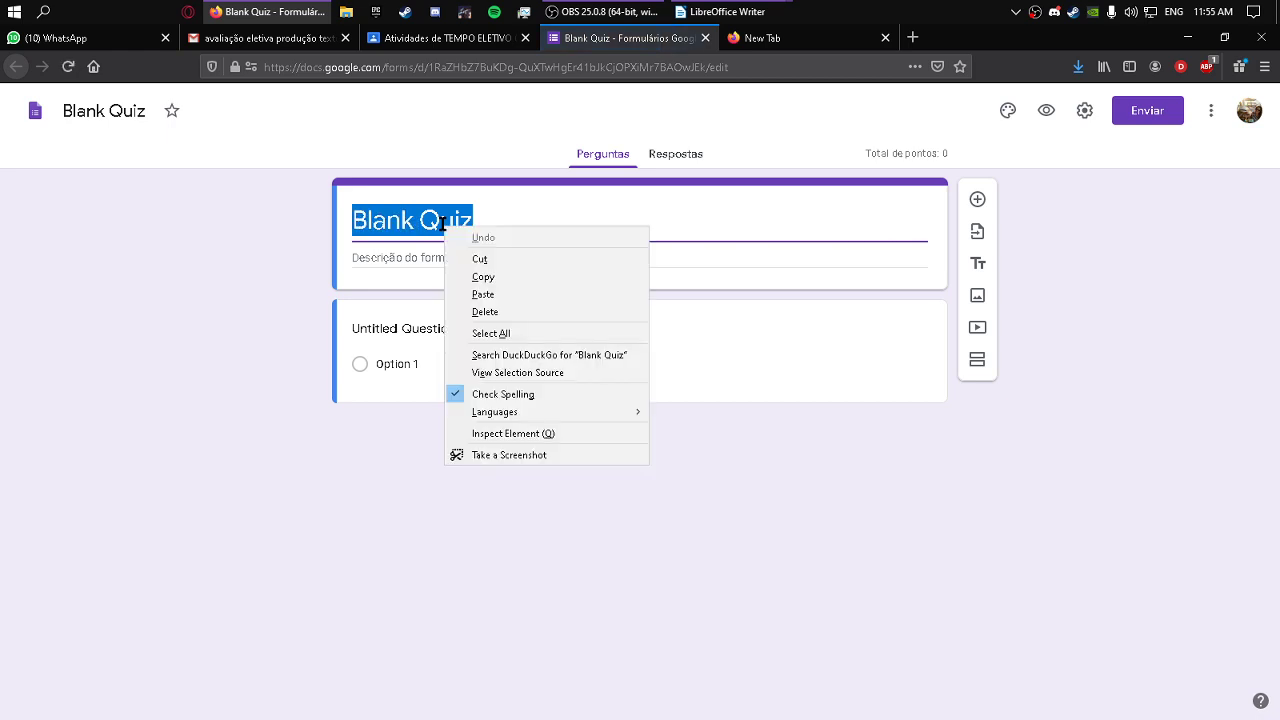
click(494, 298)
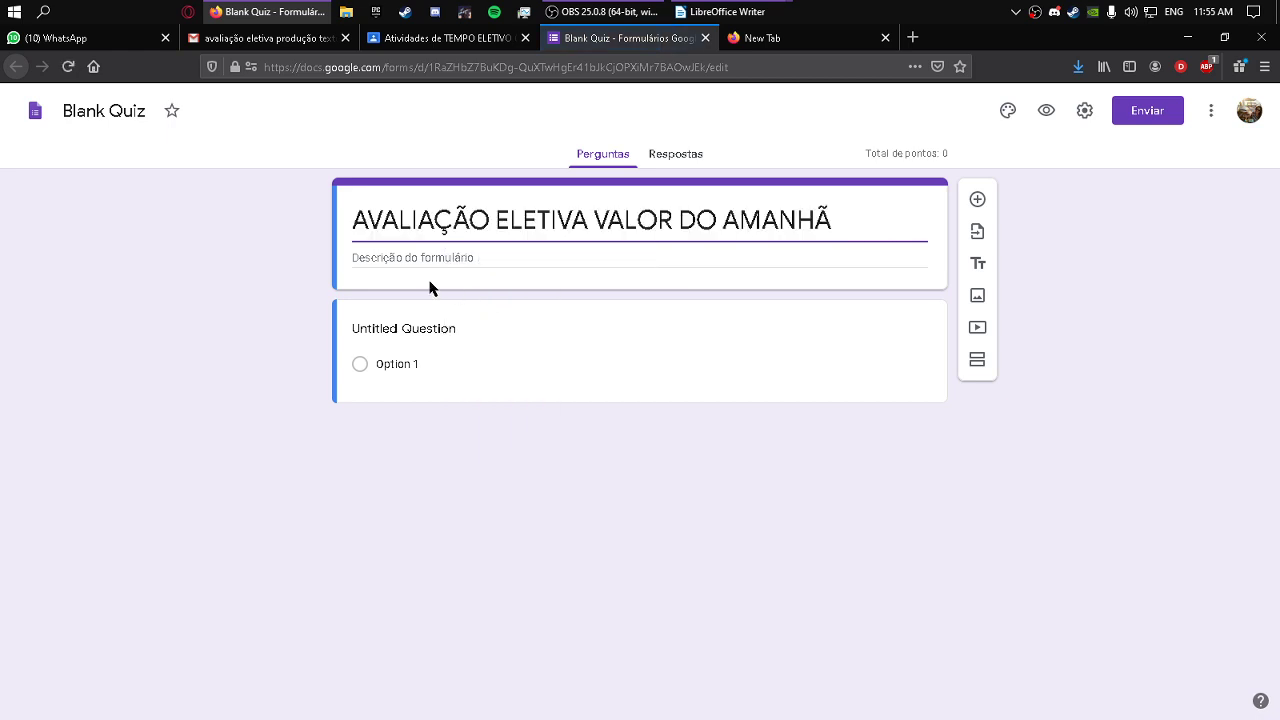
triple_click(96, 111)
right_click(99, 115)
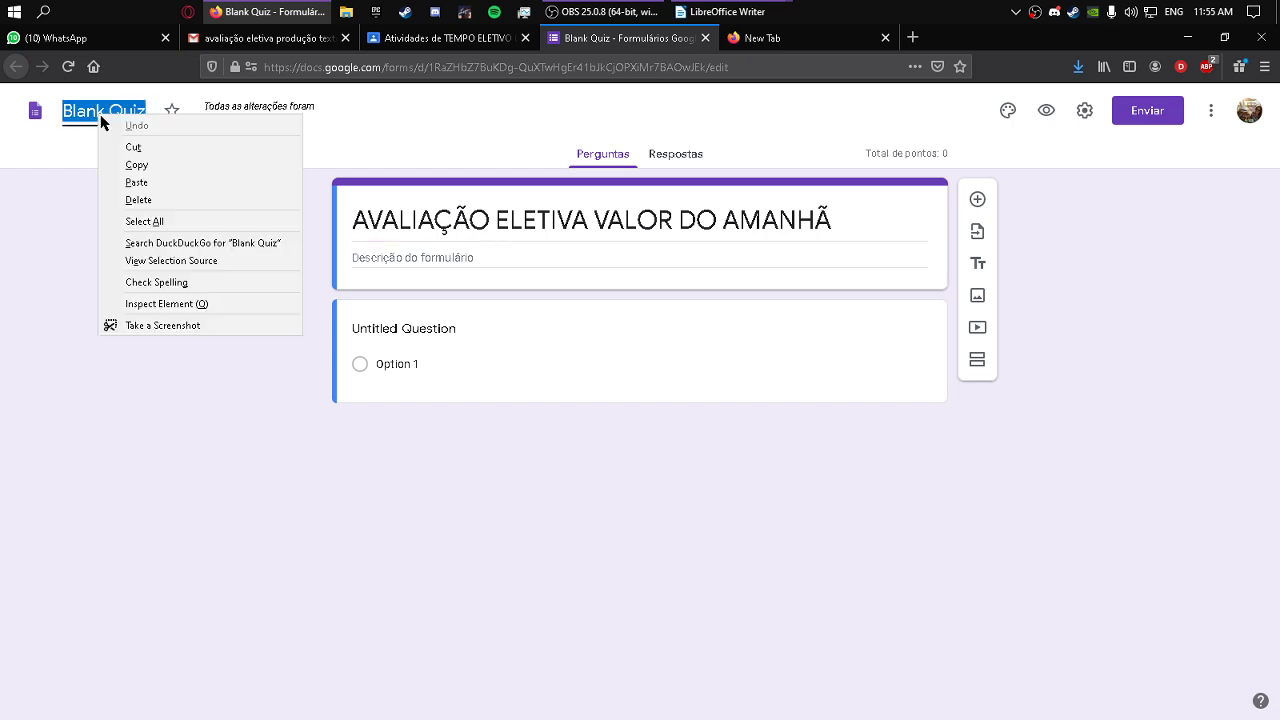
click(137, 182)
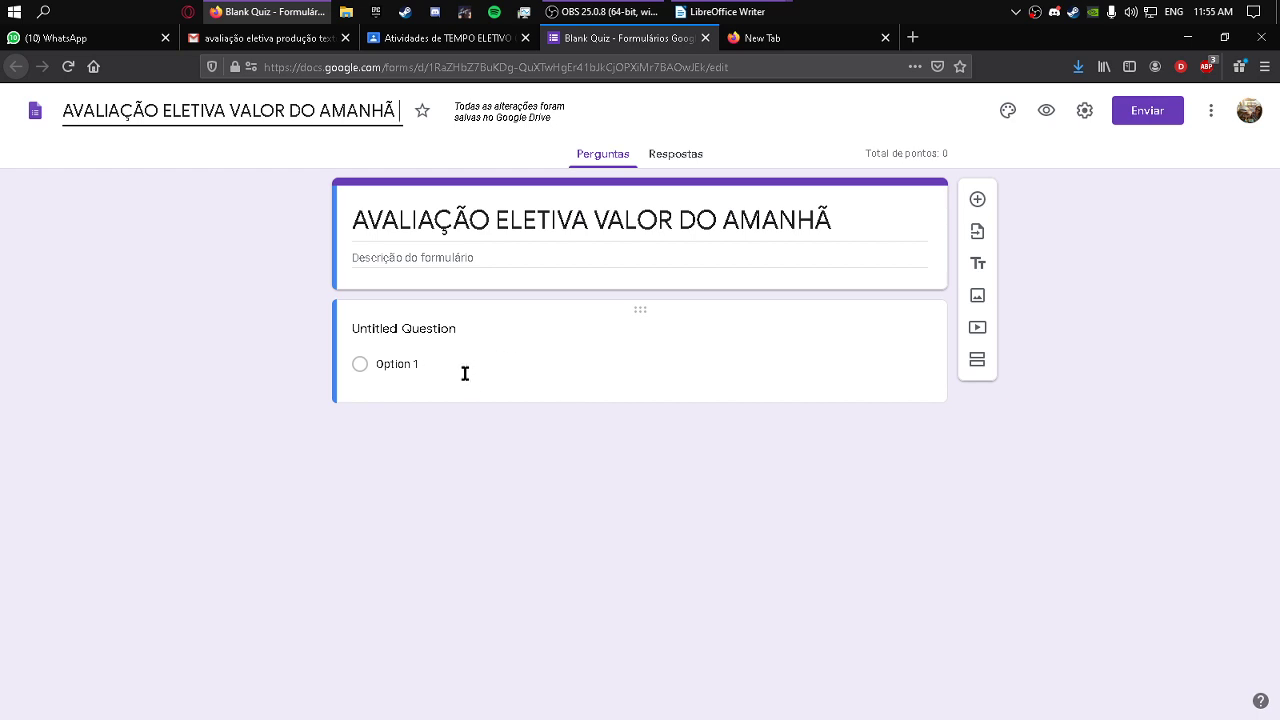
Turn the untitled question into a required short-answer (Resposta curta) question reading NOME COMPLETO:.
click(461, 331)
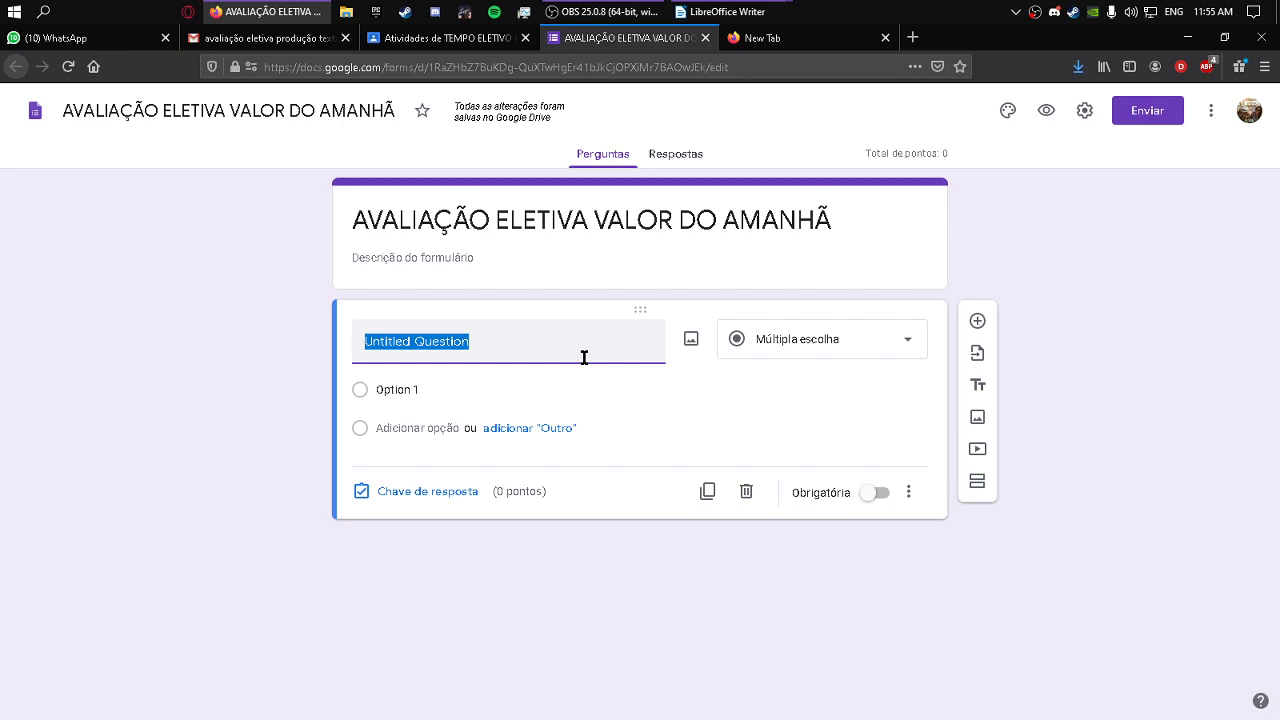
text(NOME COMPLET)
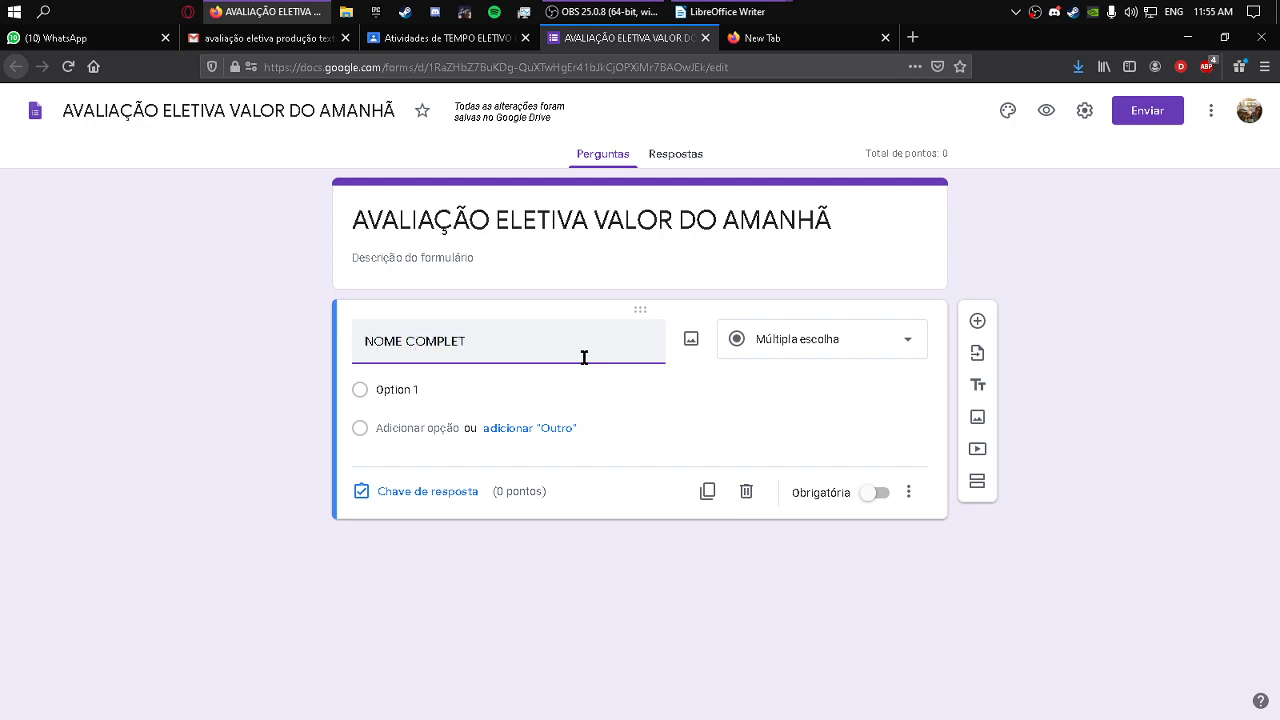
text(O:)
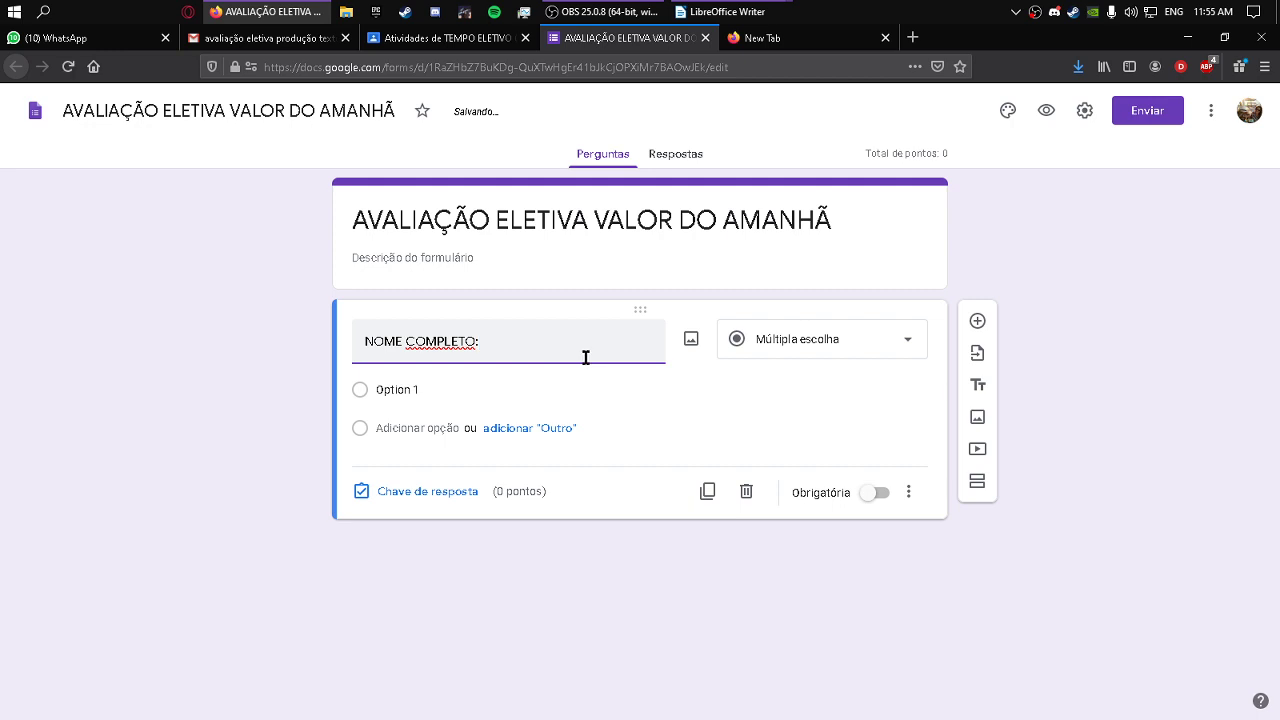
click(866, 341)
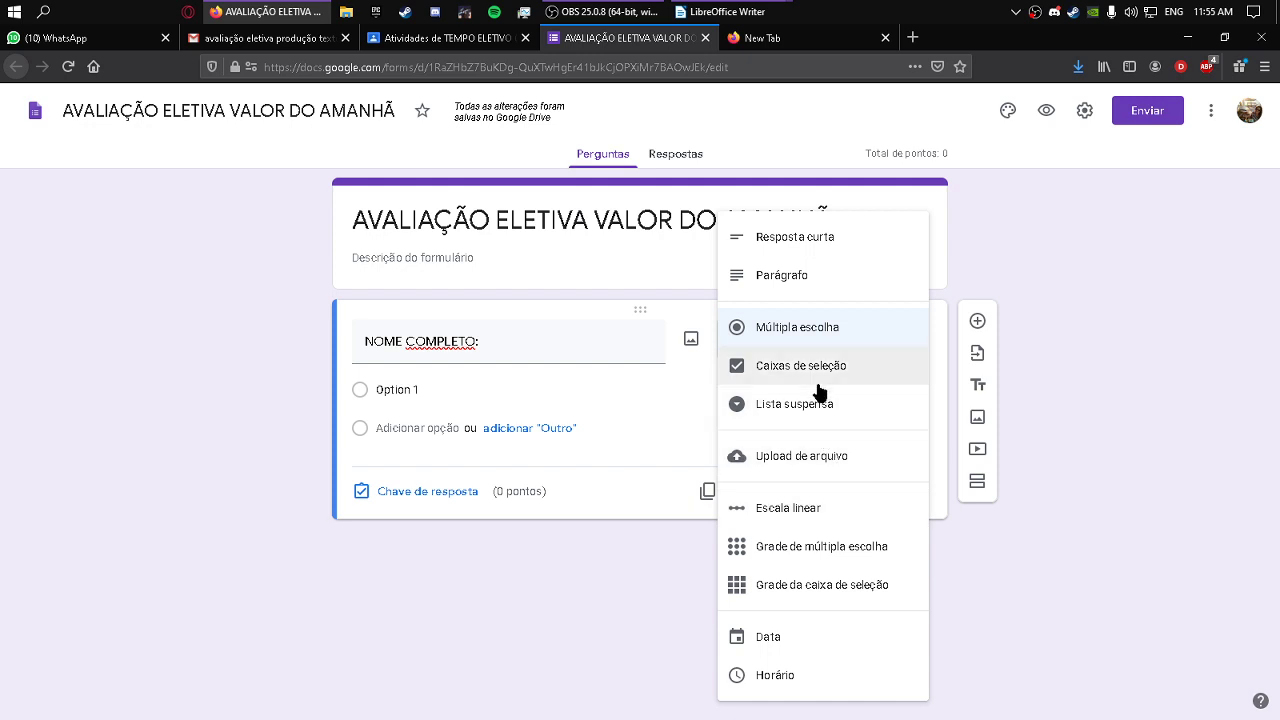
click(800, 243)
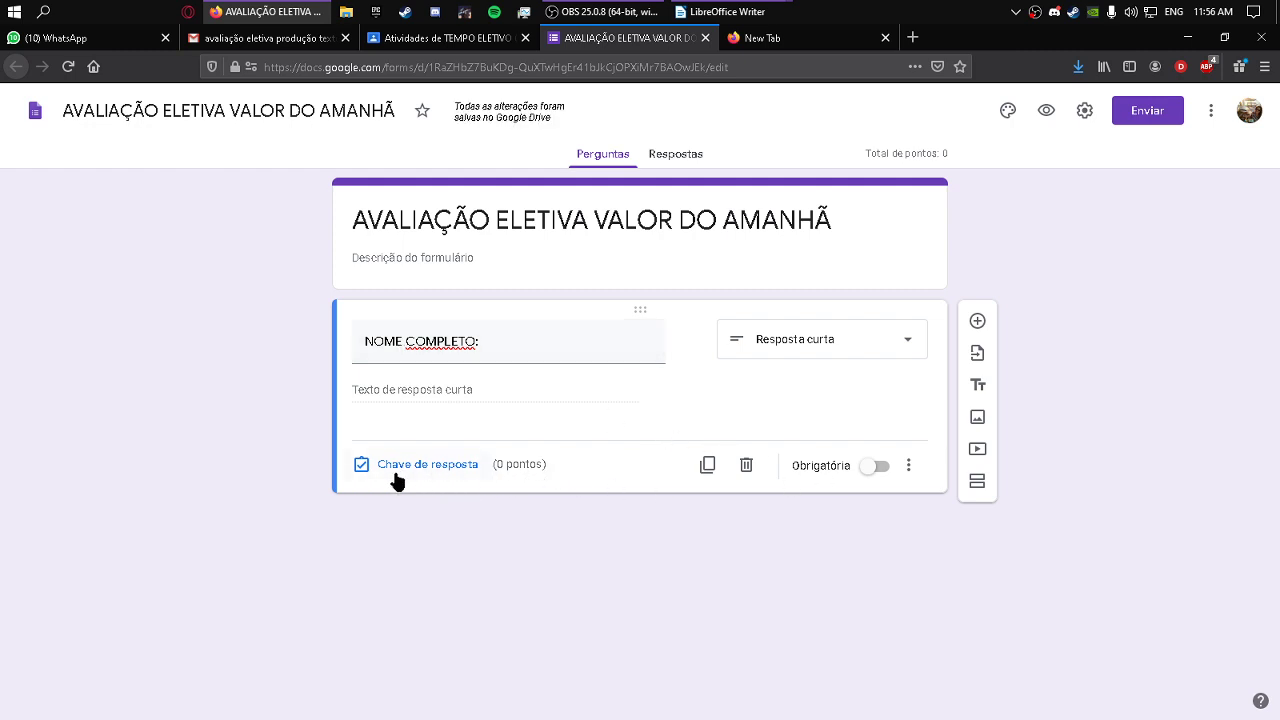
click(882, 472)
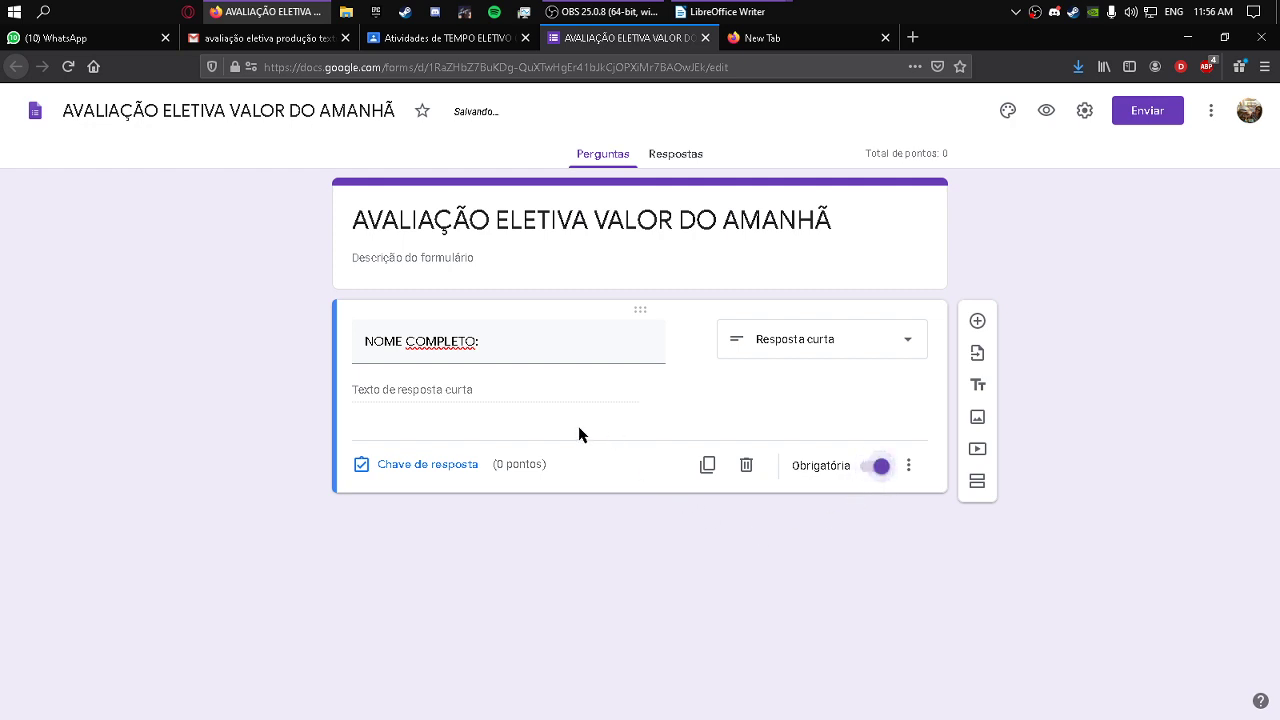
Add a second question reading QUAL SUA A TURMA: and set its type to short answer (Resposta curta).
click(978, 322)
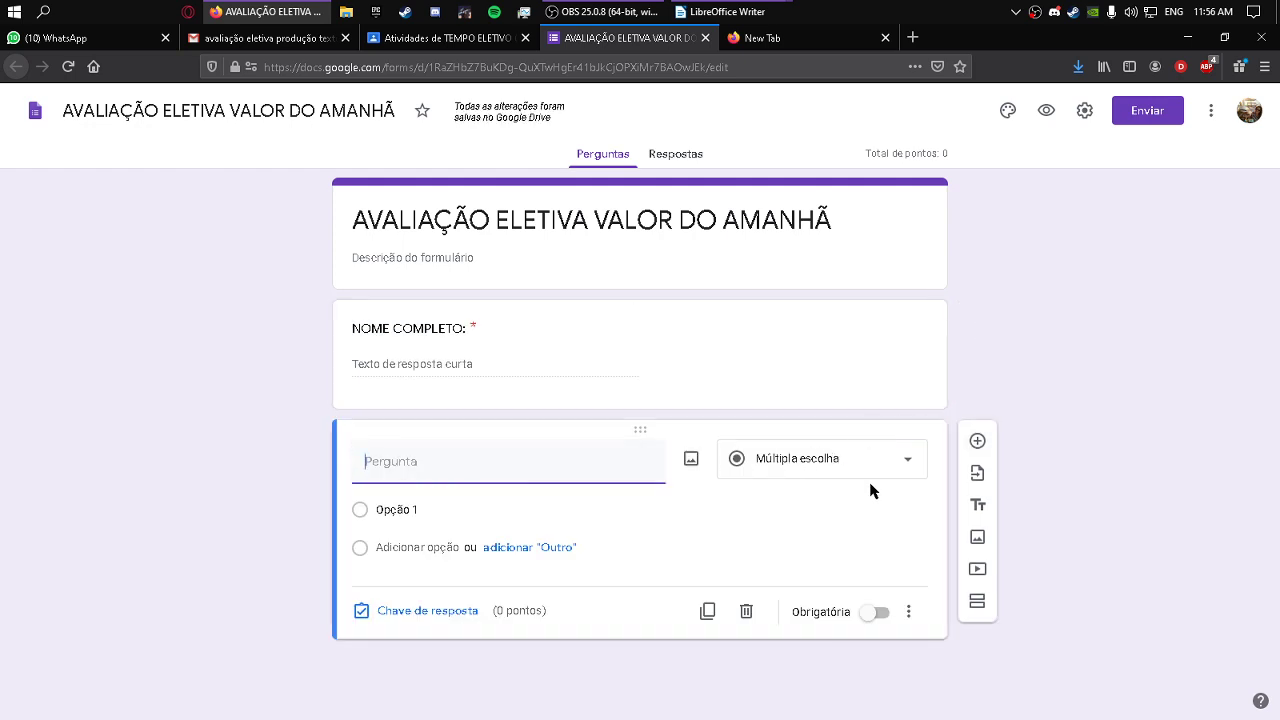
text(QUAL)
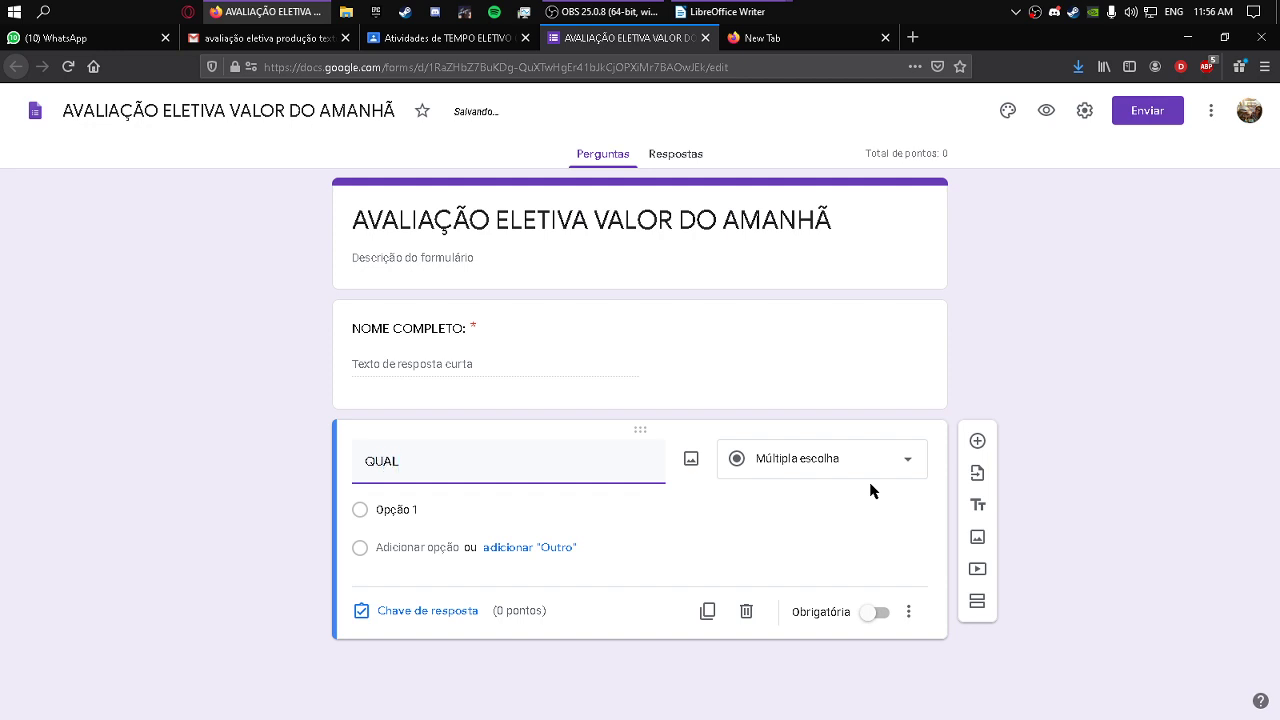
text( SUA A TURMA:)
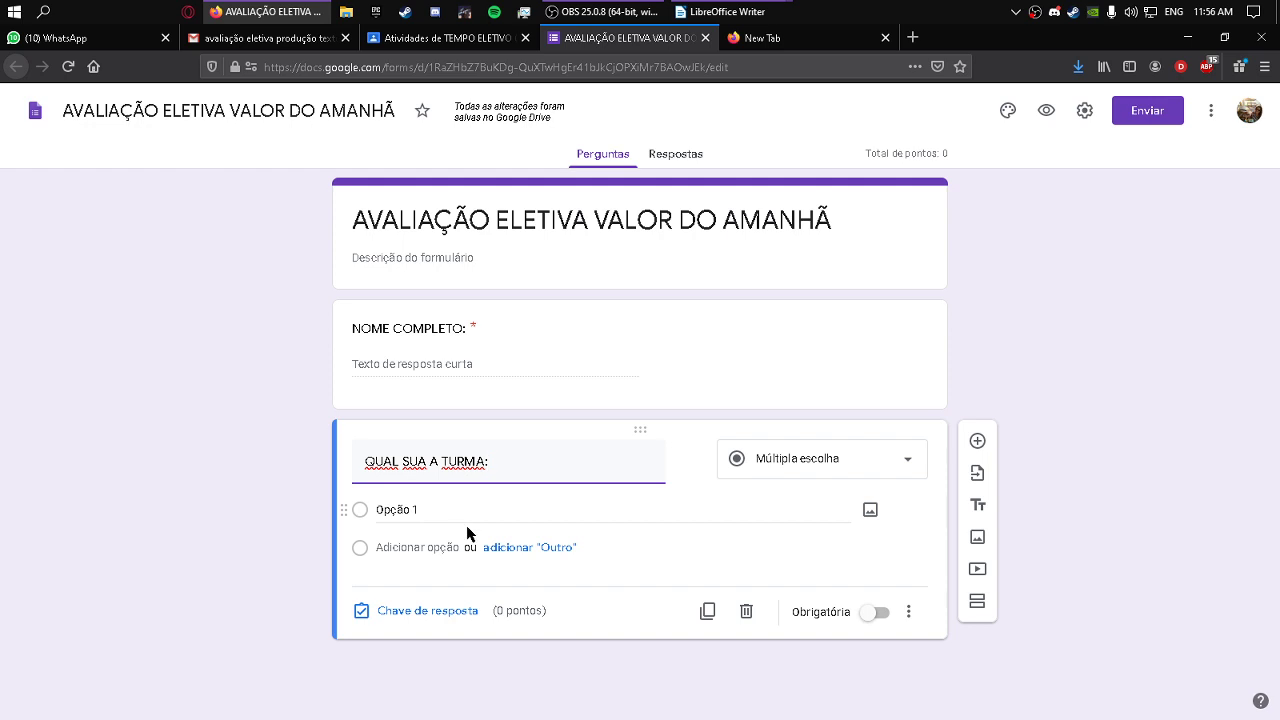
click(891, 459)
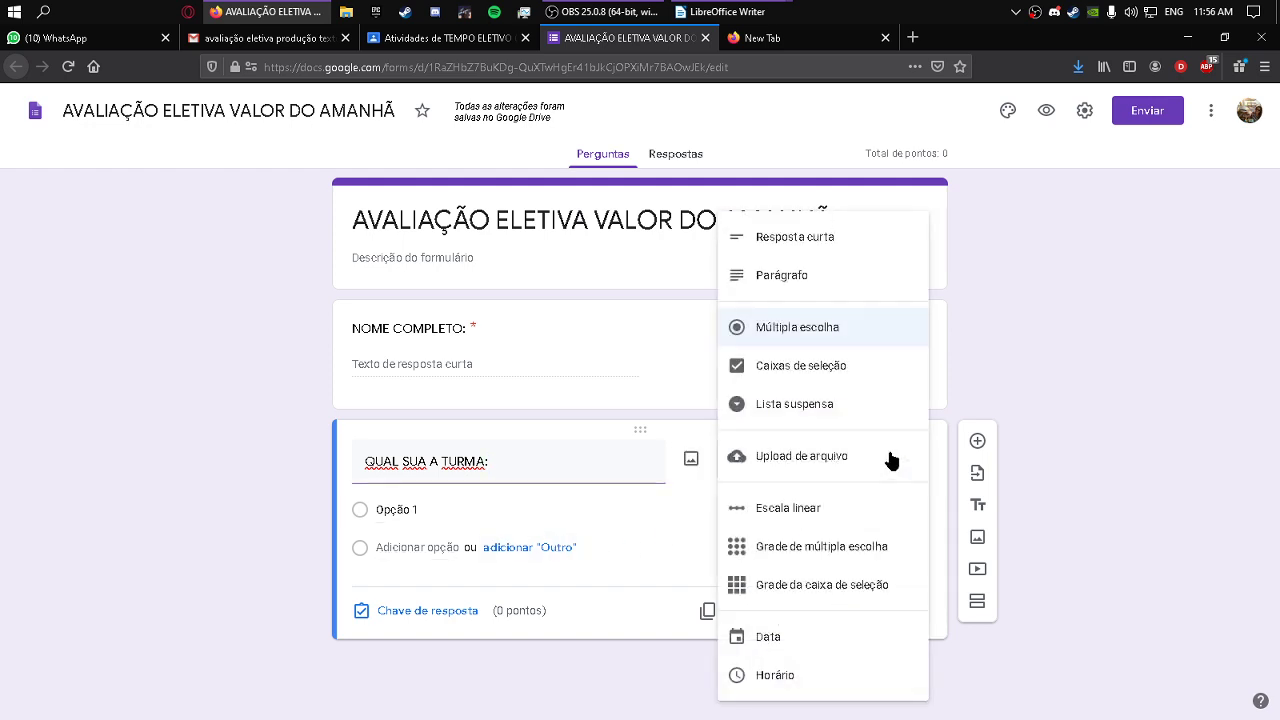
click(812, 240)
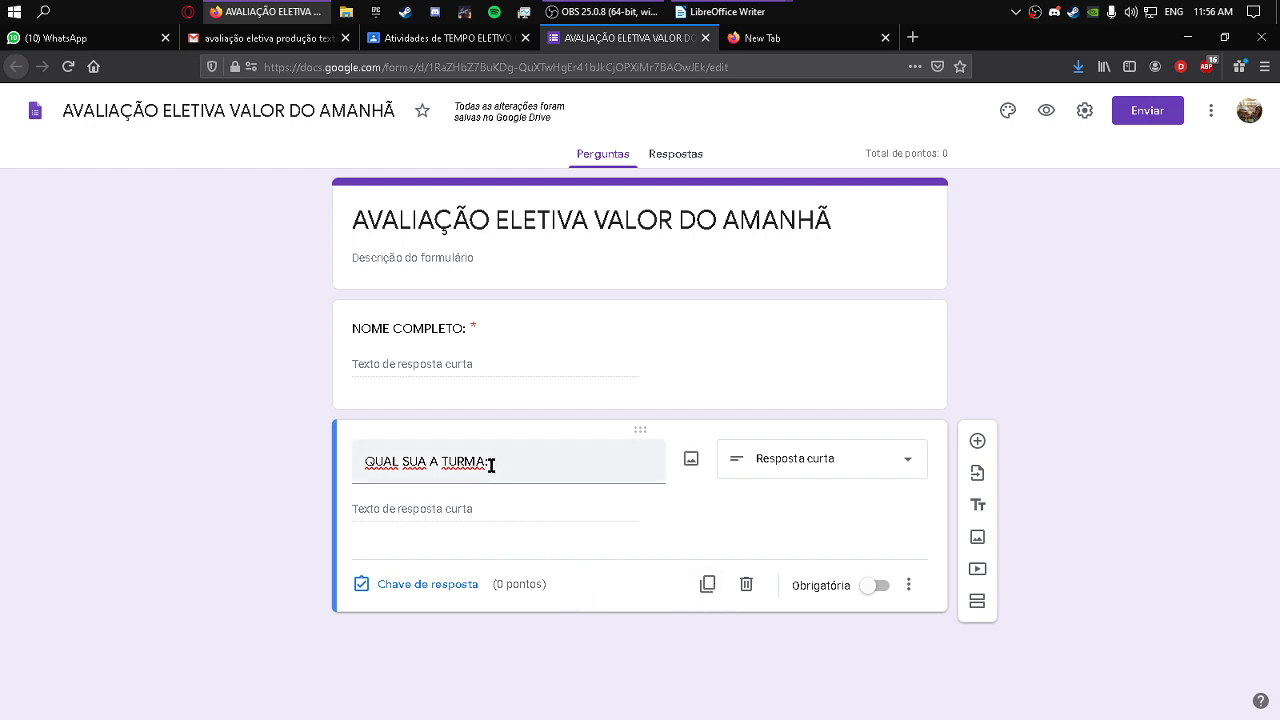
Extend the class question's text to QUAL SUA A TURMA E SÉRIE: and make it required.
triple_click(408, 464)
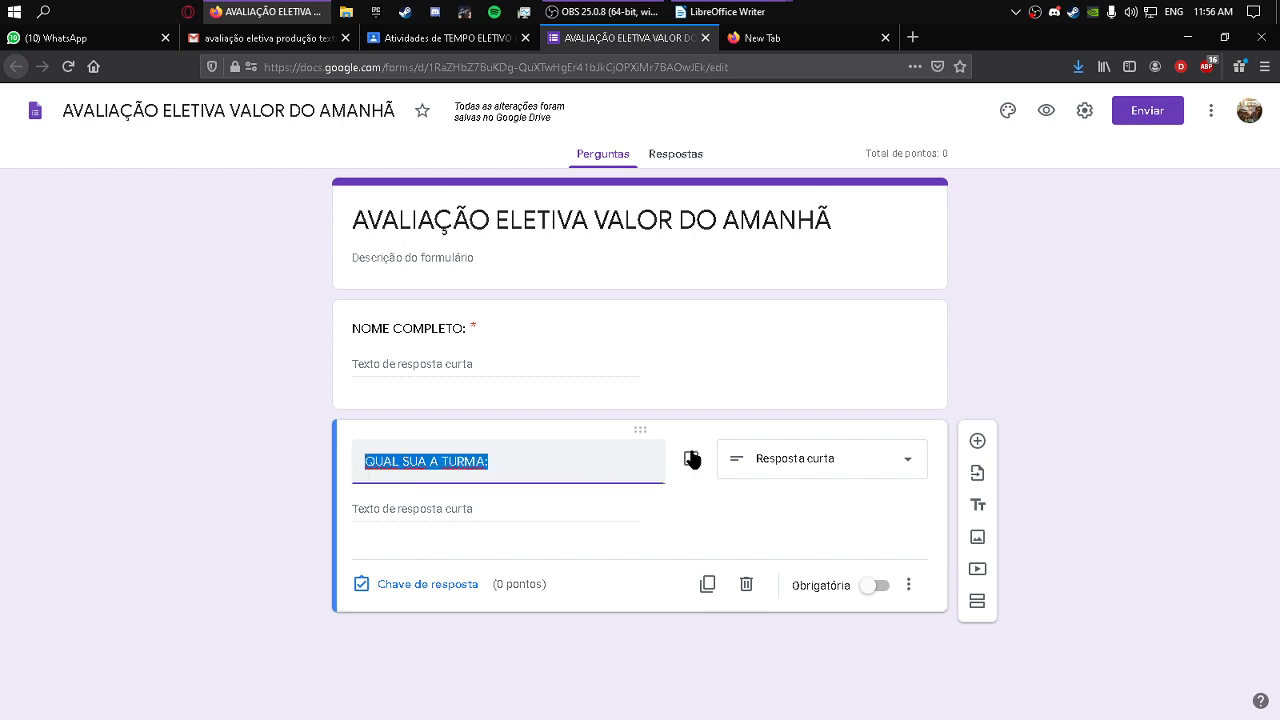
click(431, 461)
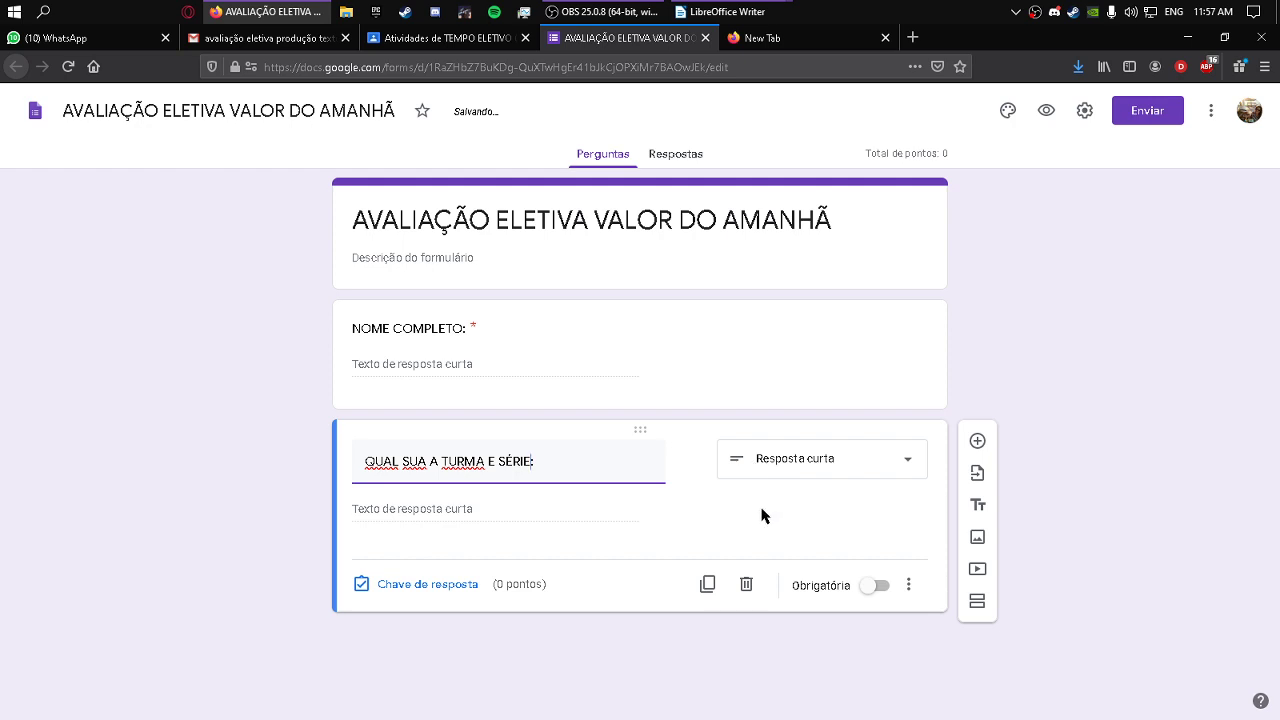
click(878, 586)
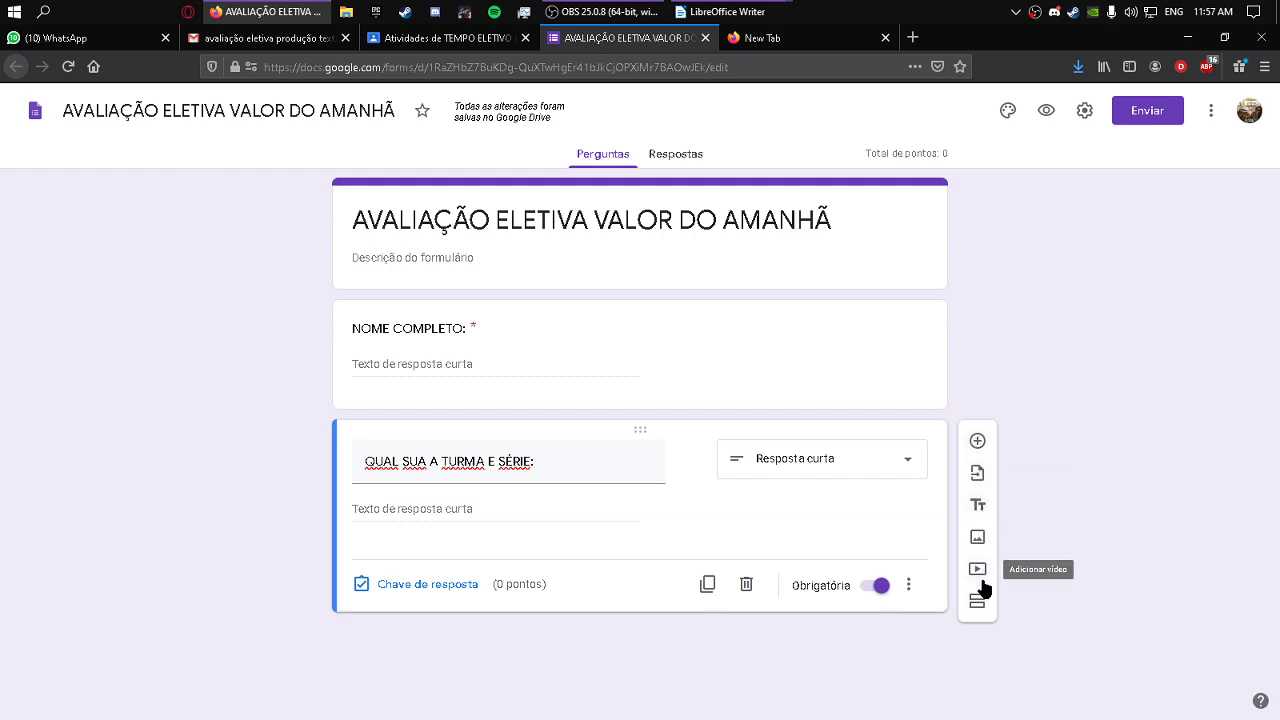
Add a title-and-description block and paste in its title the ARTIGO headline with dates from atividade avaliativa o valor do amanhã.doc in LibreOffice Writer.
click(978, 507)
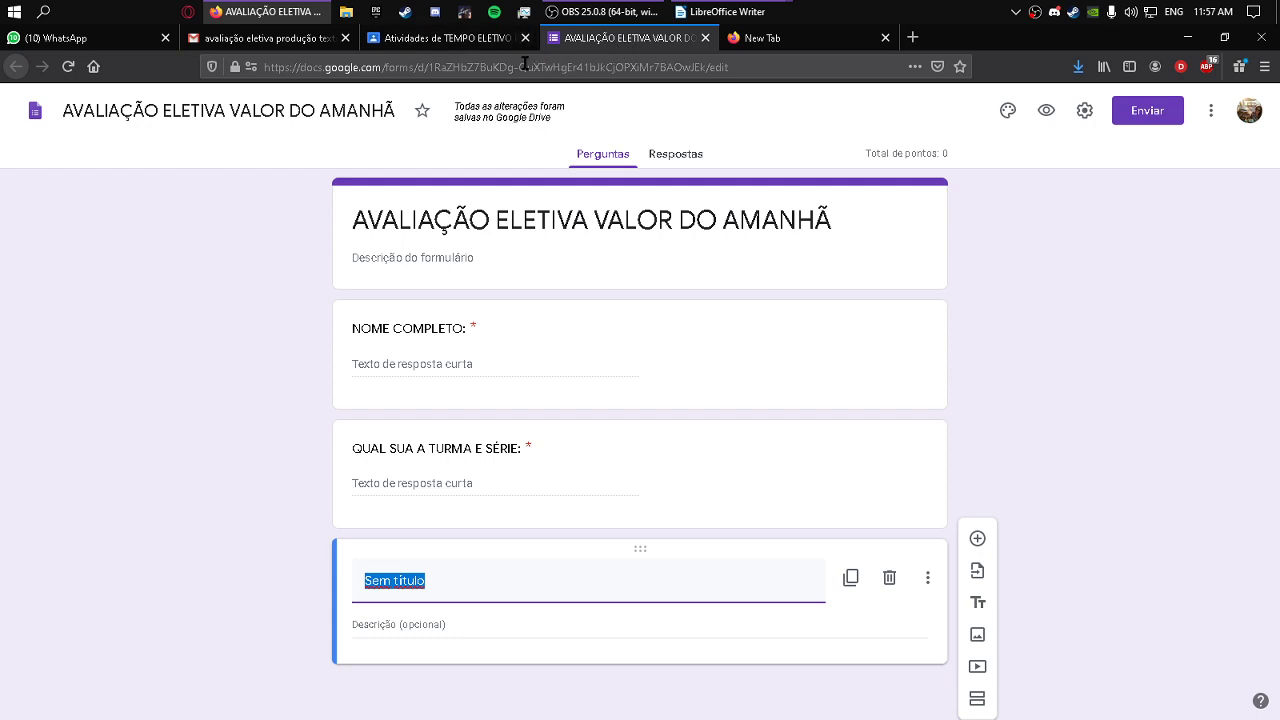
mouse_move(700, 18)
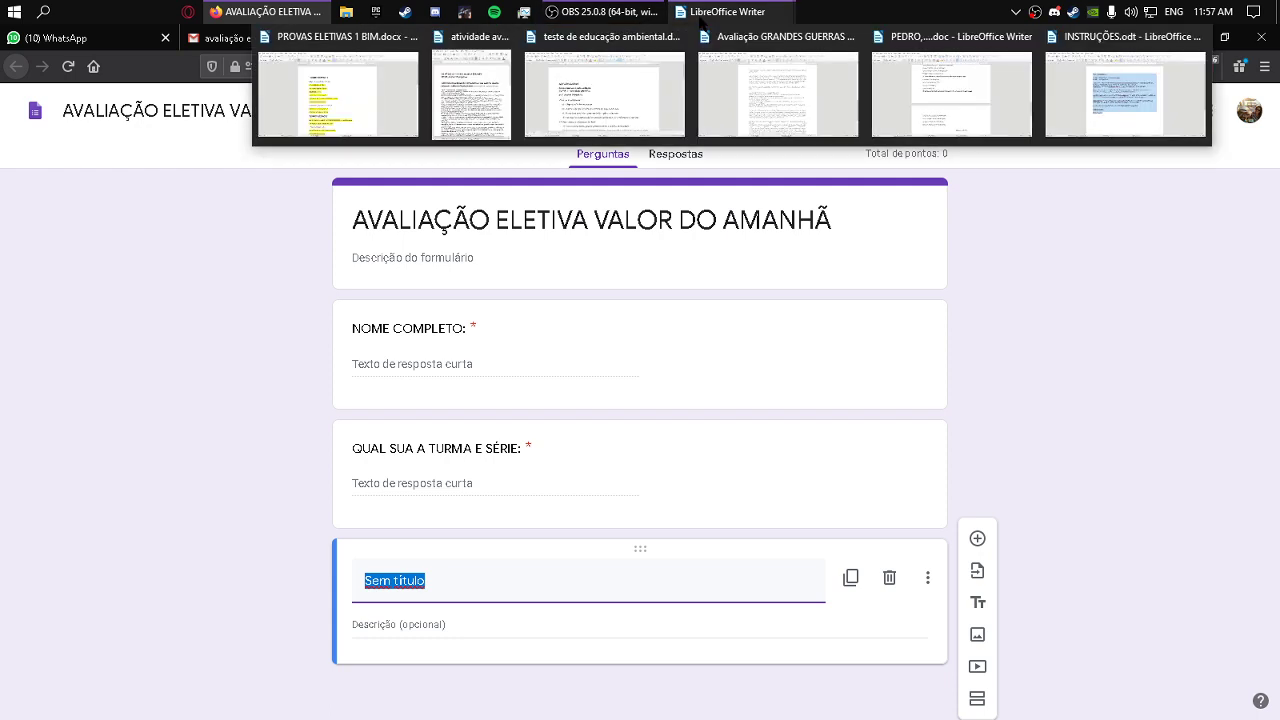
click(572, 80)
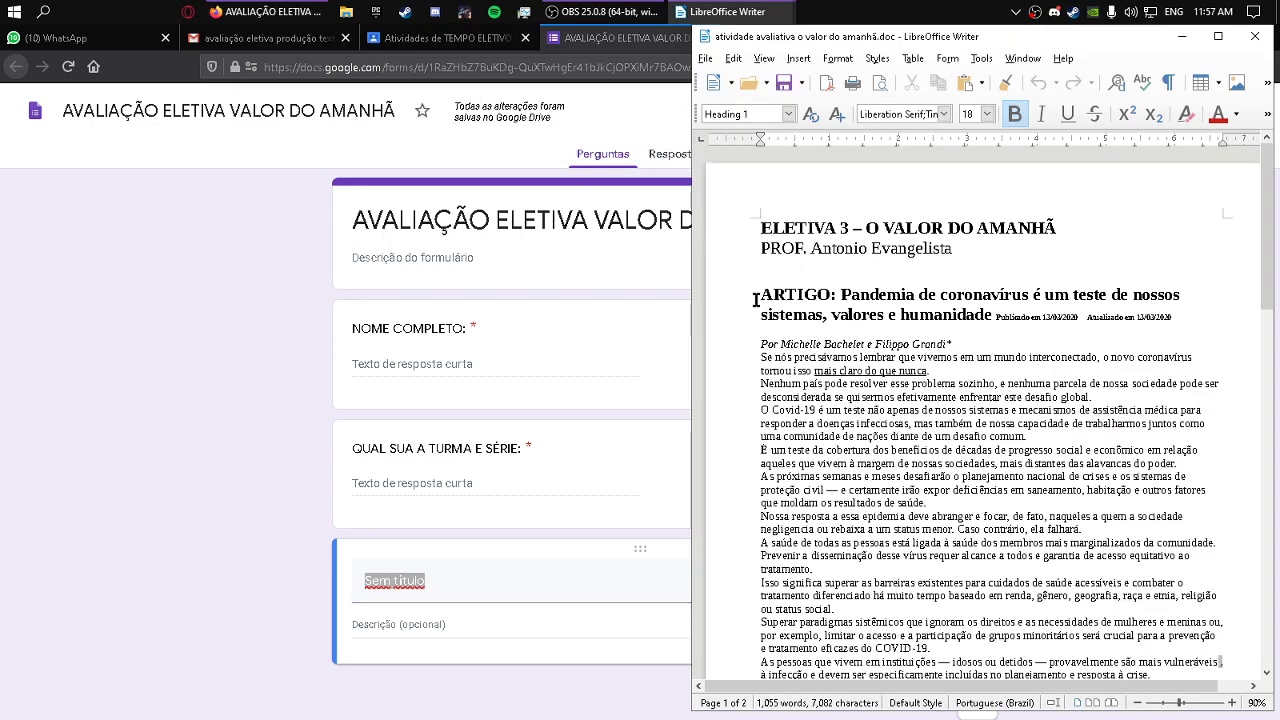
drag(757, 300, 1208, 324)
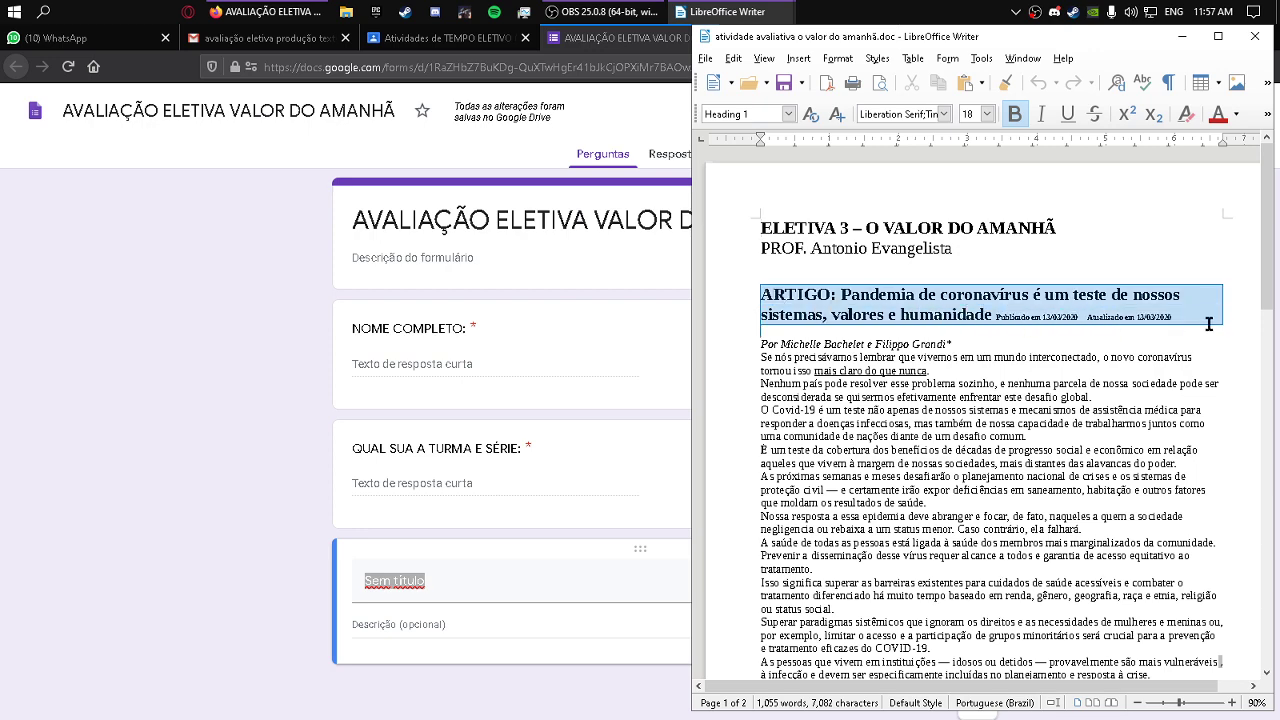
right_click(1024, 308)
click(1055, 338)
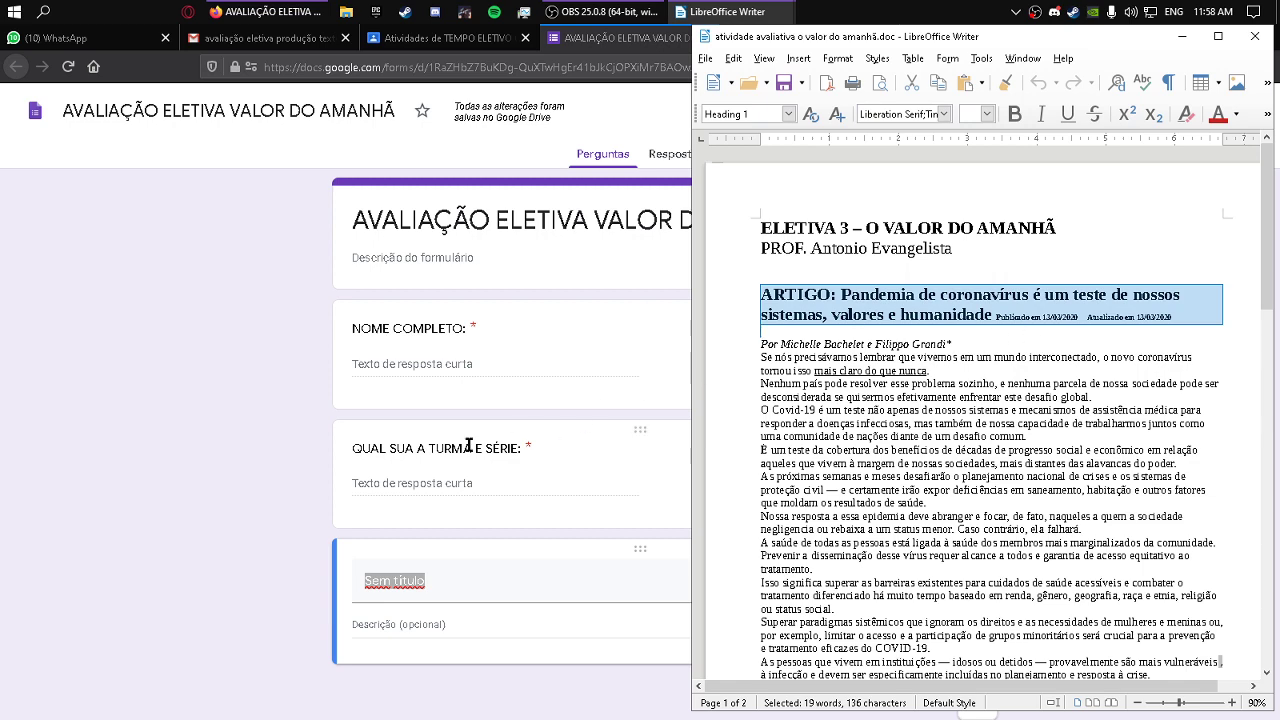
click(420, 581)
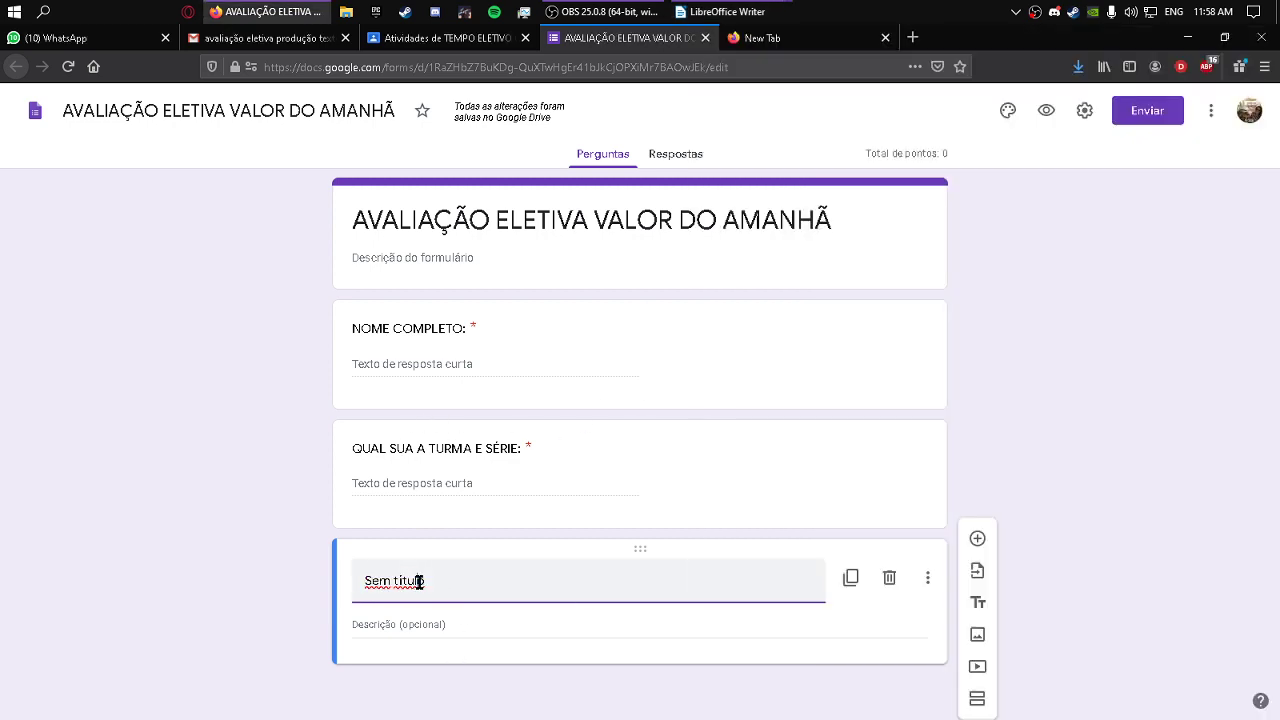
triple_click(420, 581)
right_click(420, 583)
click(478, 413)
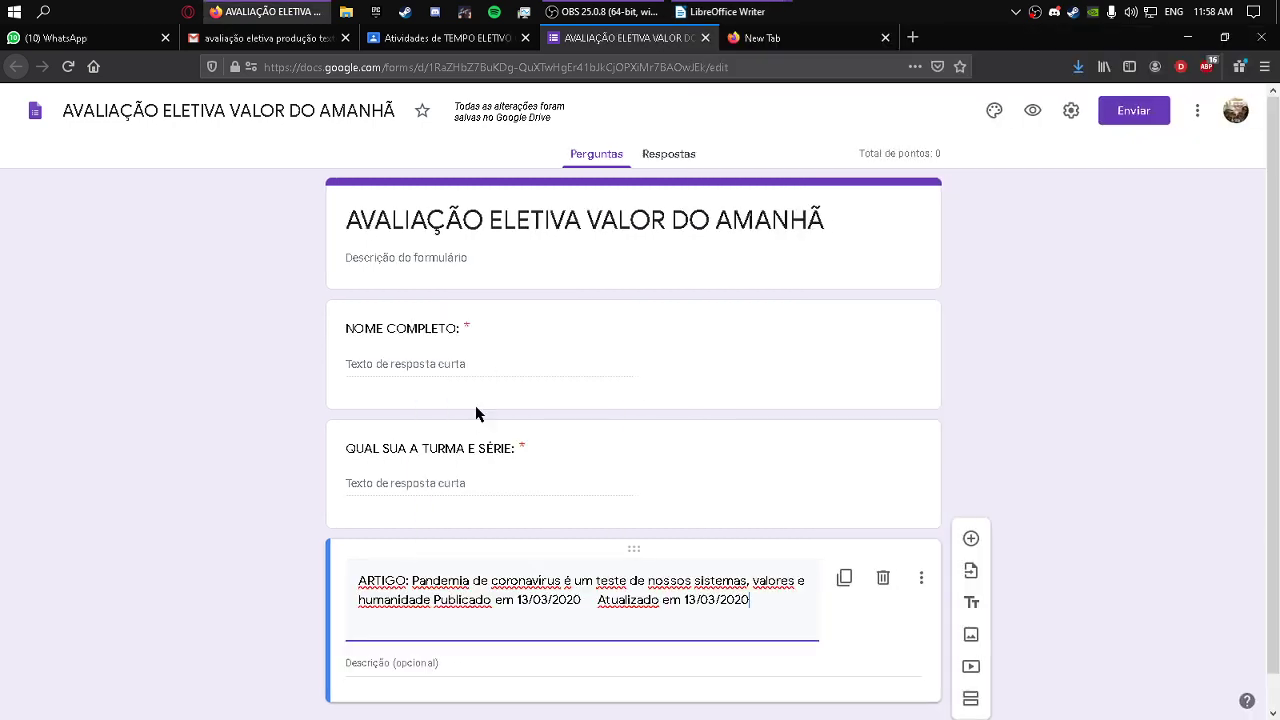
Copy the article body, from the byline through the source line, from the LibreOffice Writer document into the ARTIGO block's description.
click(612, 670)
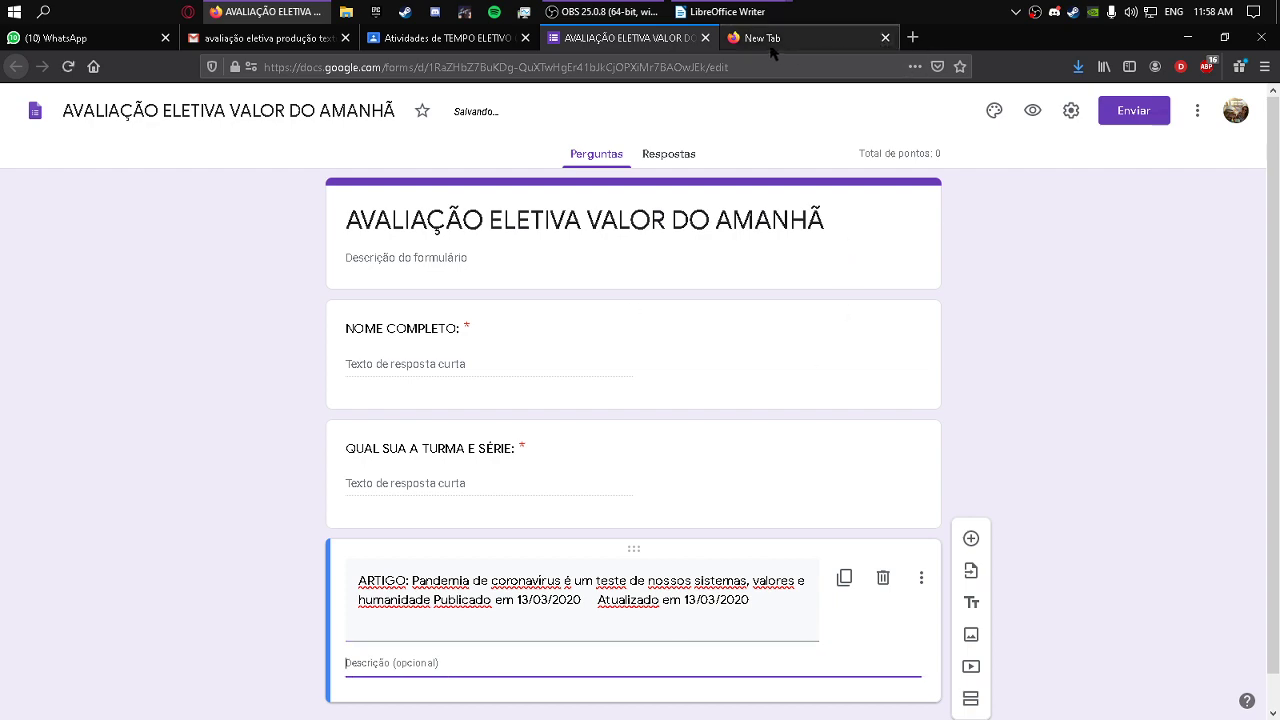
mouse_move(727, 12)
click(495, 95)
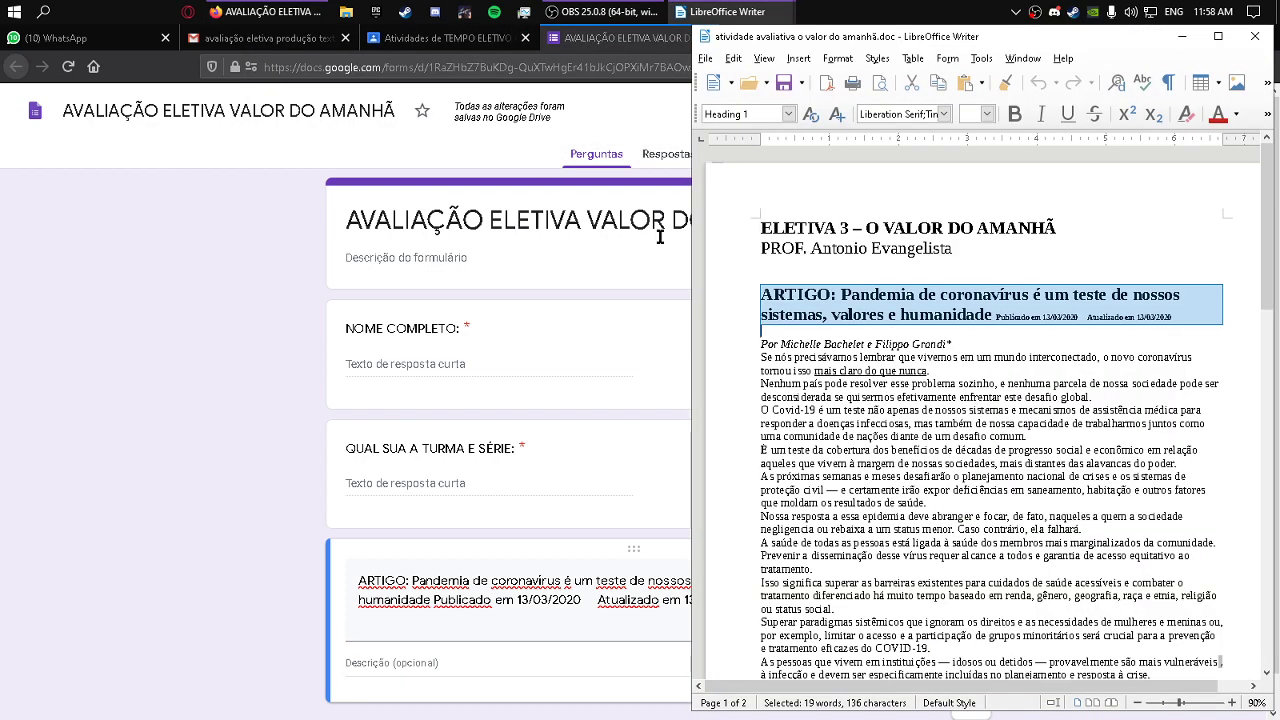
drag(748, 343, 972, 594)
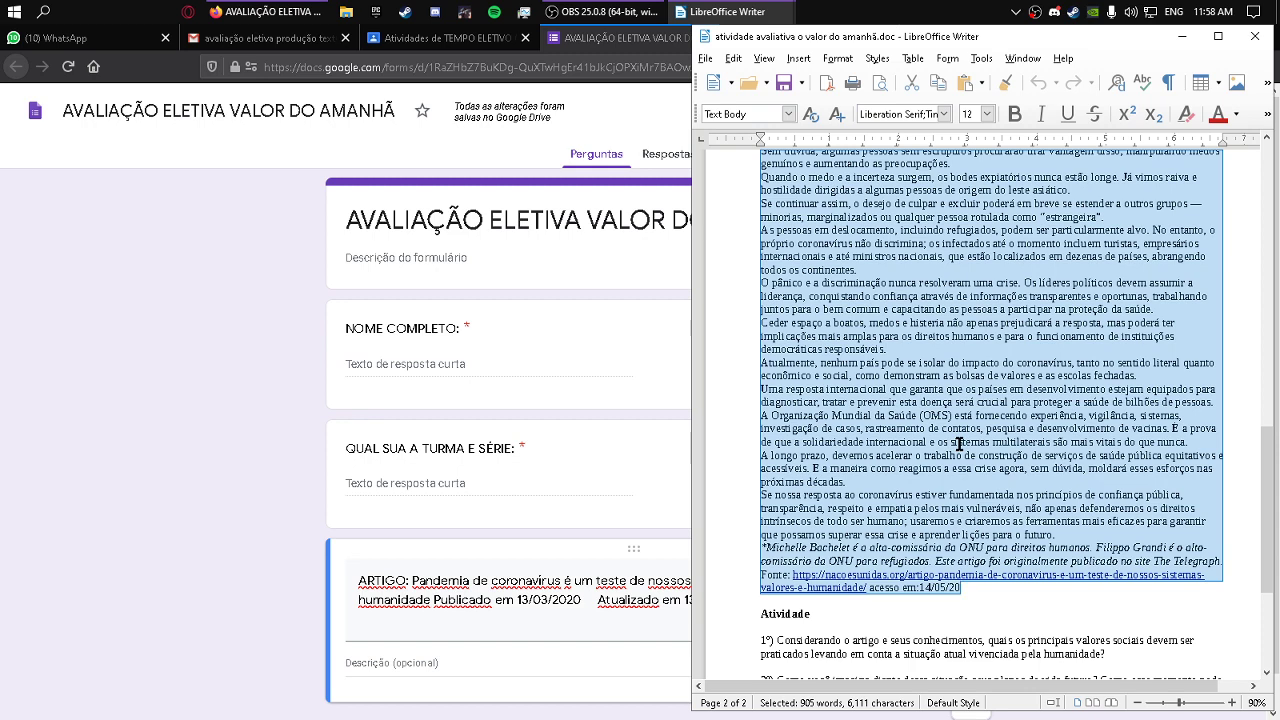
right_click(957, 440)
click(998, 477)
click(437, 668)
right_click(437, 668)
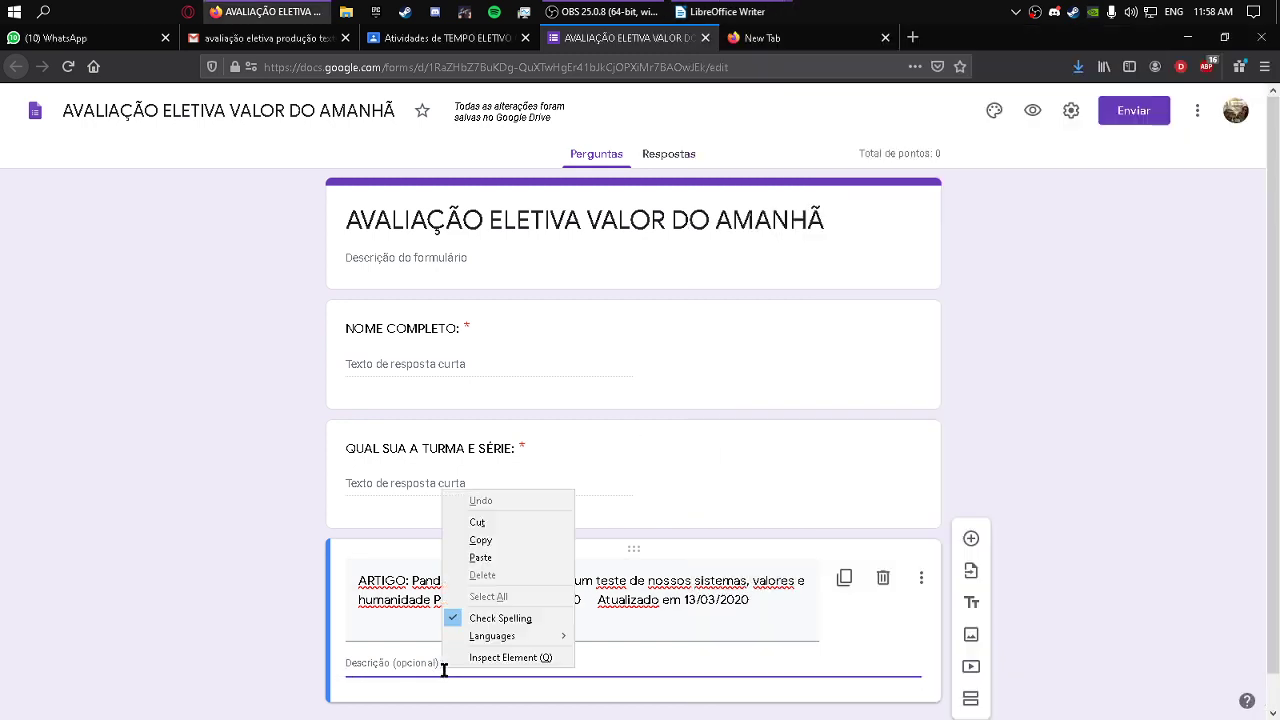
click(460, 557)
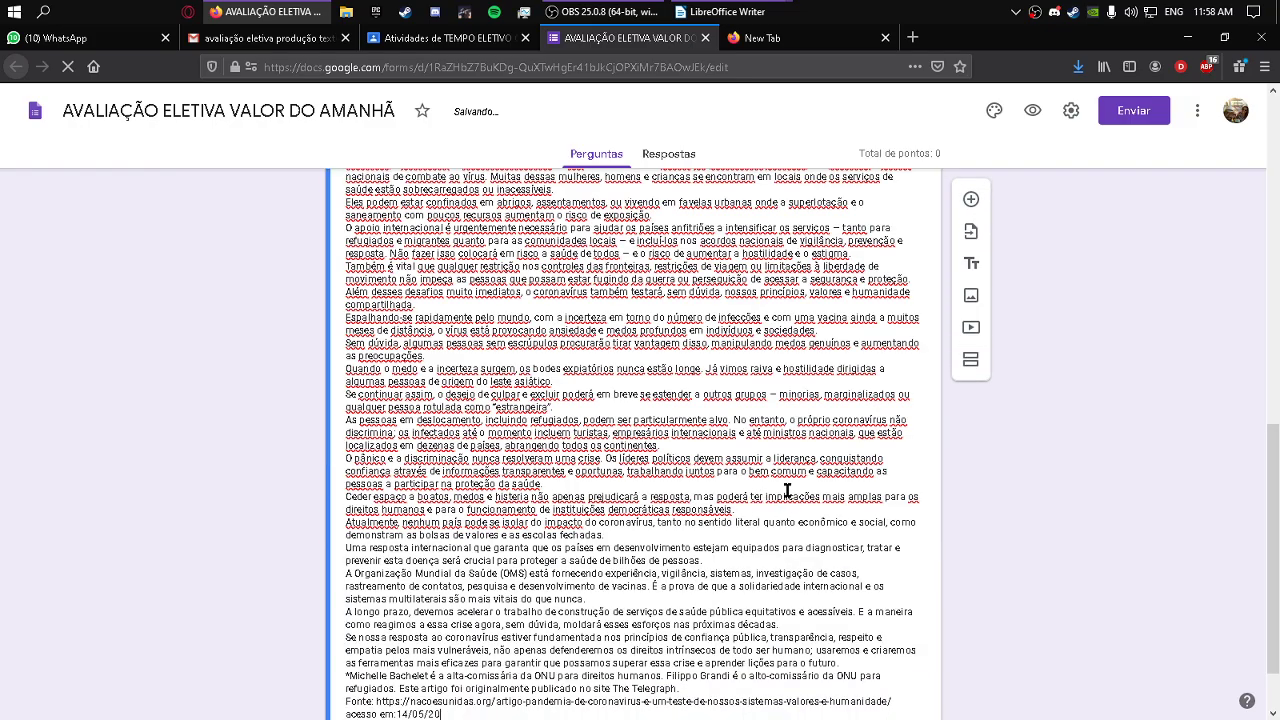
Review the pasted article text in the form from its headline down to the source line.
scroll(745, 595, up, 4)
scroll(745, 595, up, 3)
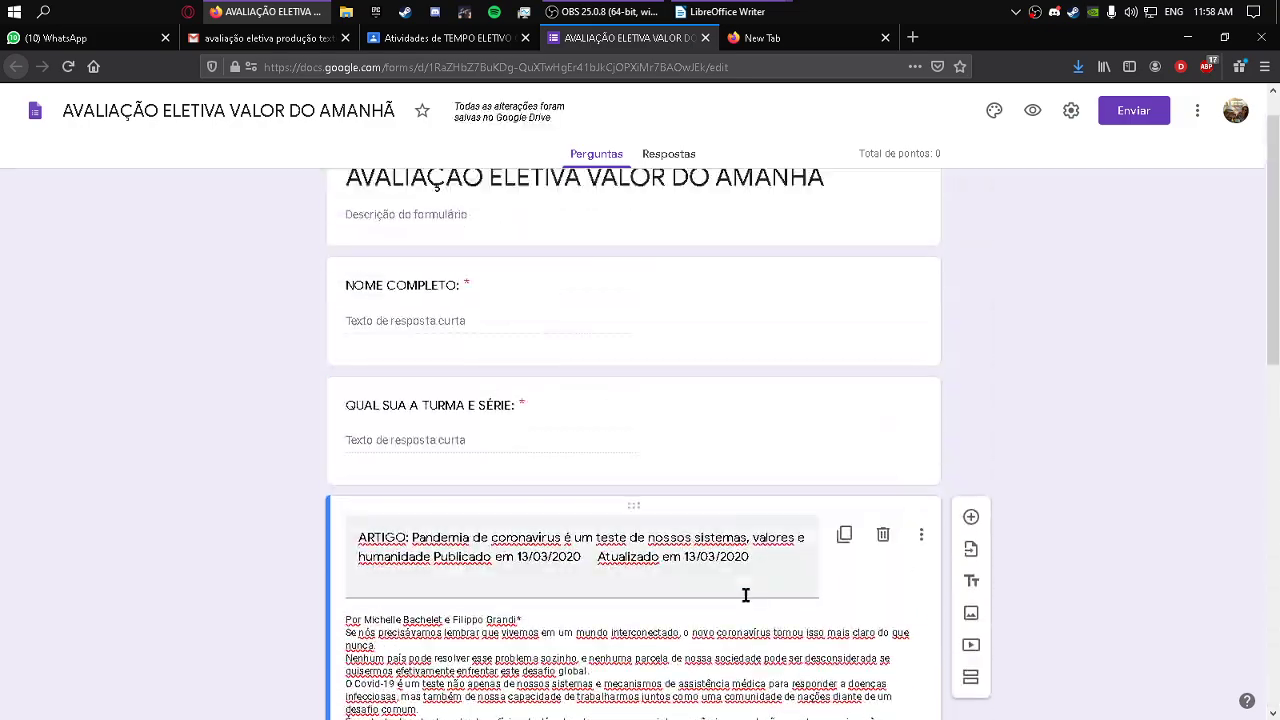
scroll(745, 590, down, 10)
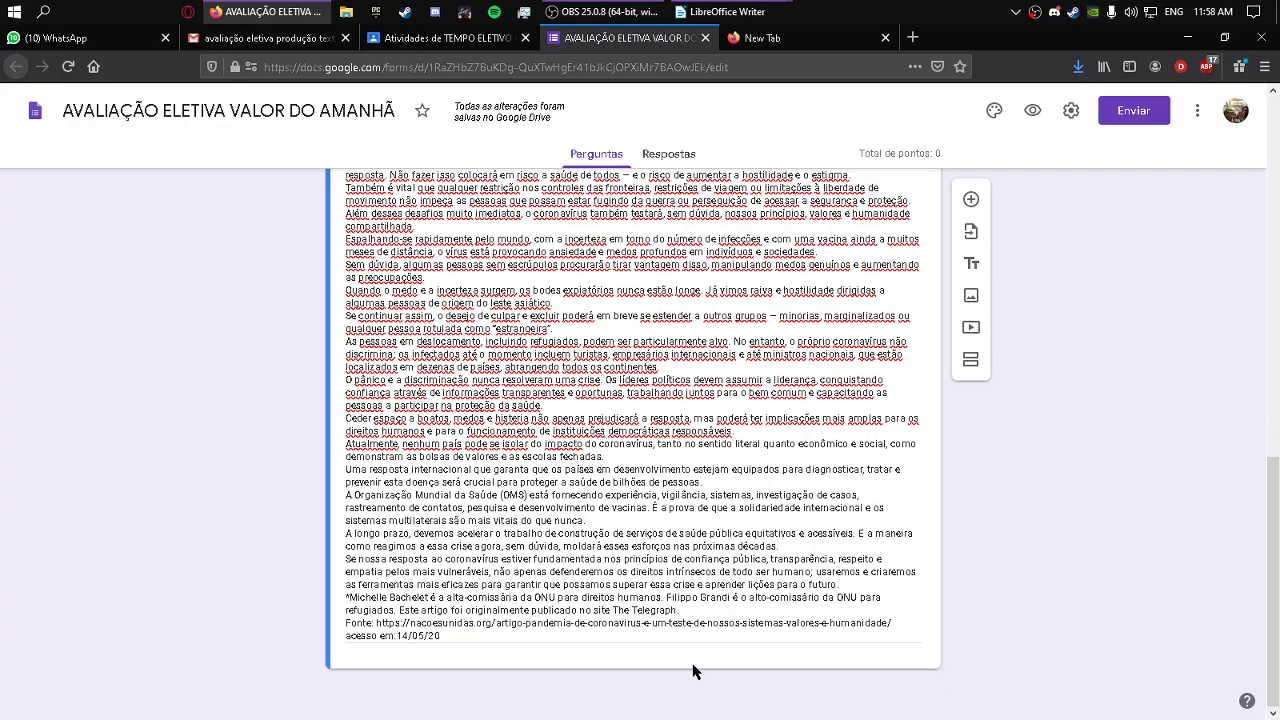
scroll(695, 578, up, 4)
scroll(695, 578, down, 5)
scroll(1040, 588, up, 1)
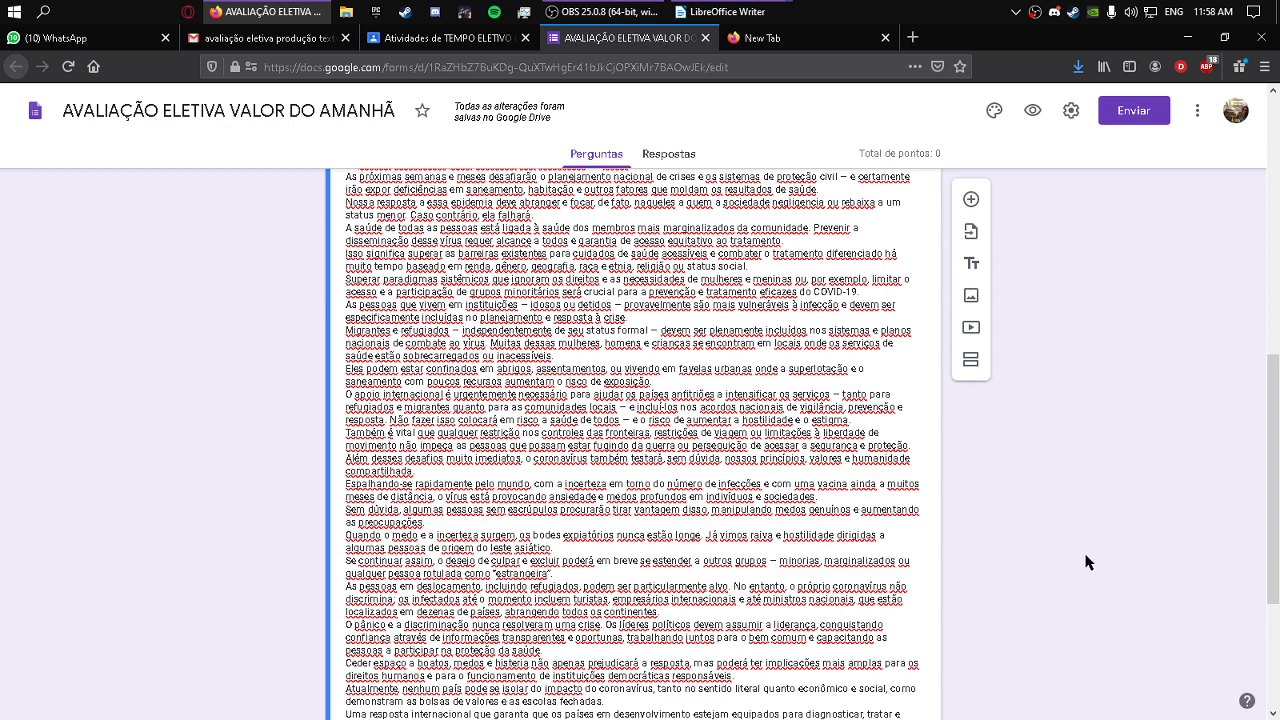
scroll(829, 563, down, 4)
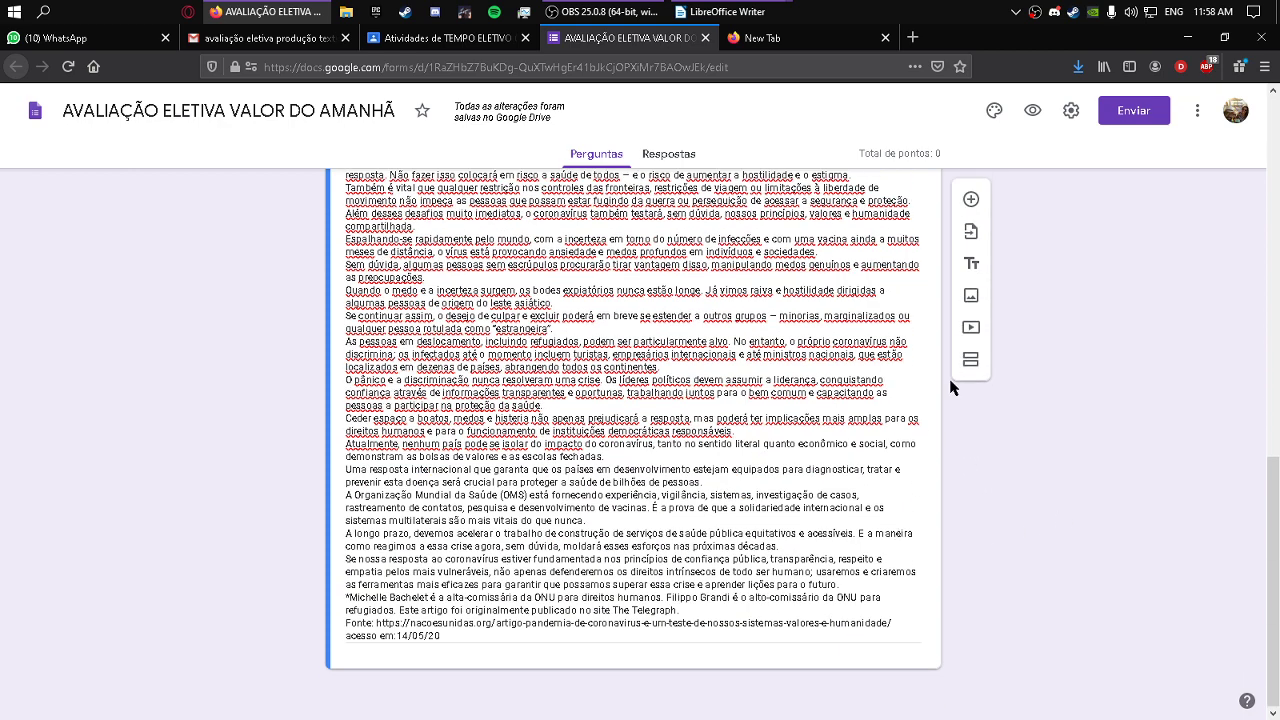
Add a question below the article and paste in activity question 1º, "Considerando o artigo e seus conhecimentos...", from the LibreOffice Writer document without its number.
click(970, 200)
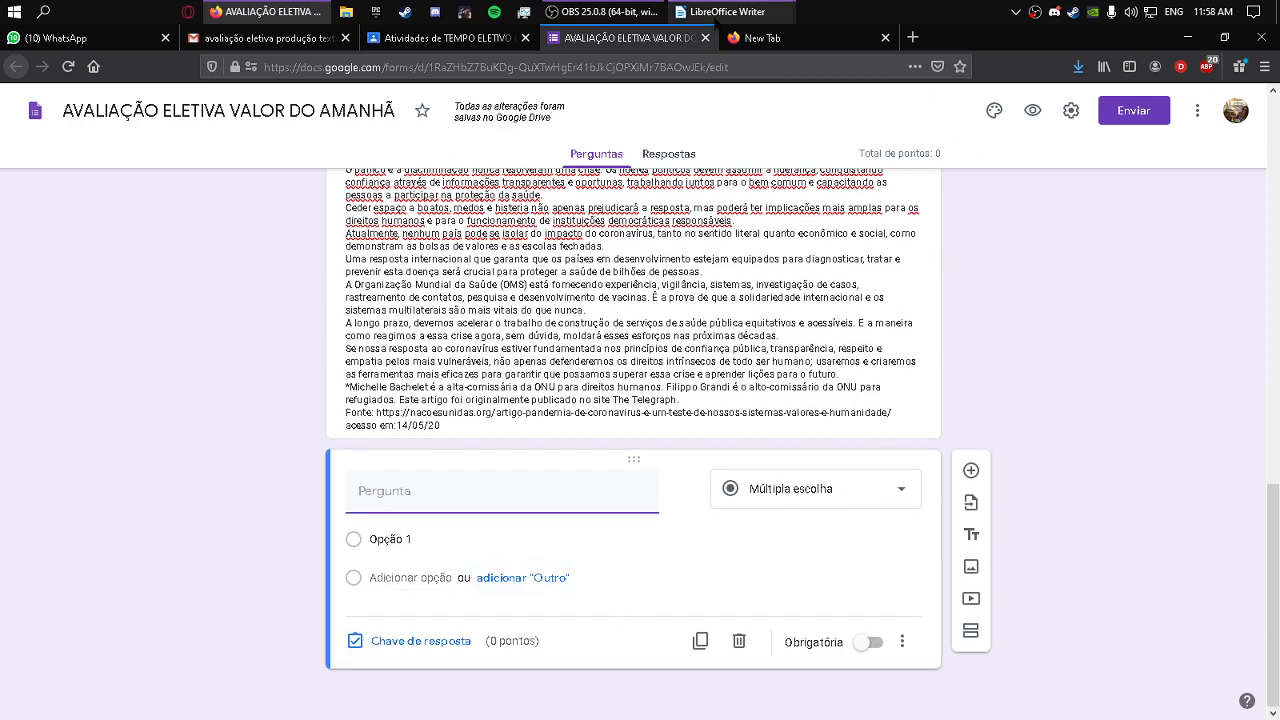
mouse_move(710, 12)
click(478, 65)
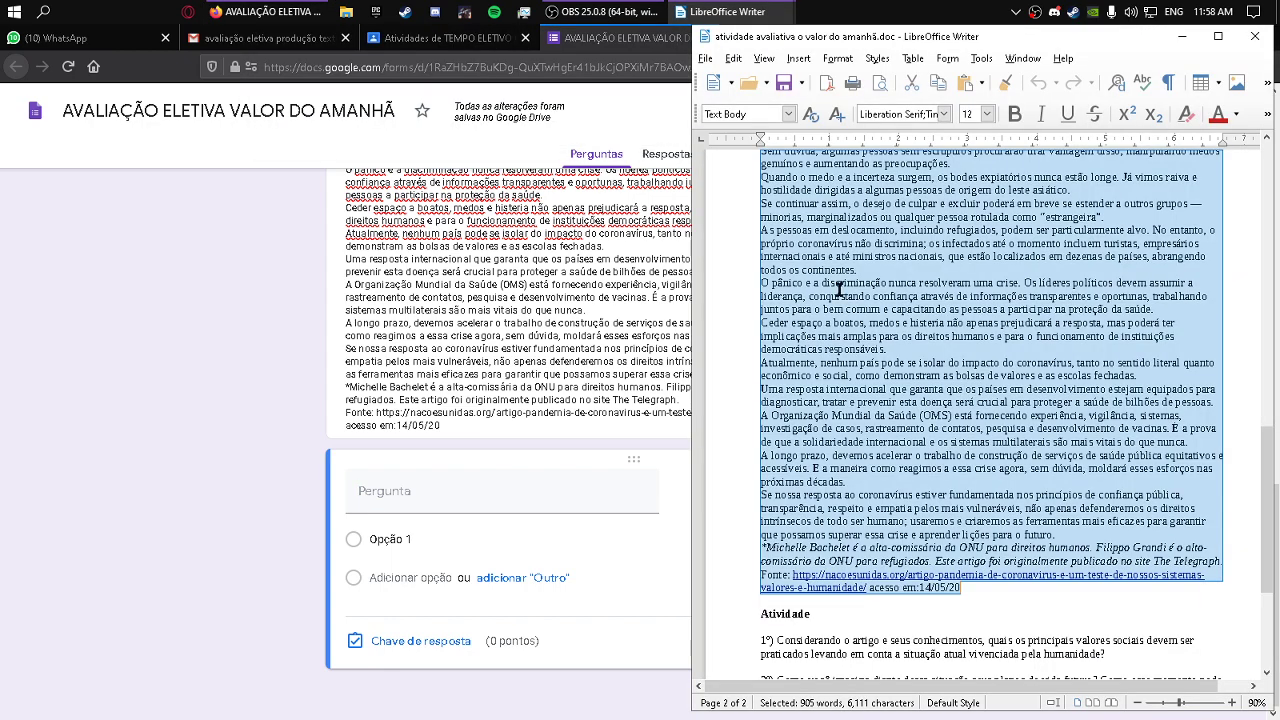
scroll(841, 300, down, 5)
scroll(843, 326, down, 1)
drag(778, 410, 1137, 432)
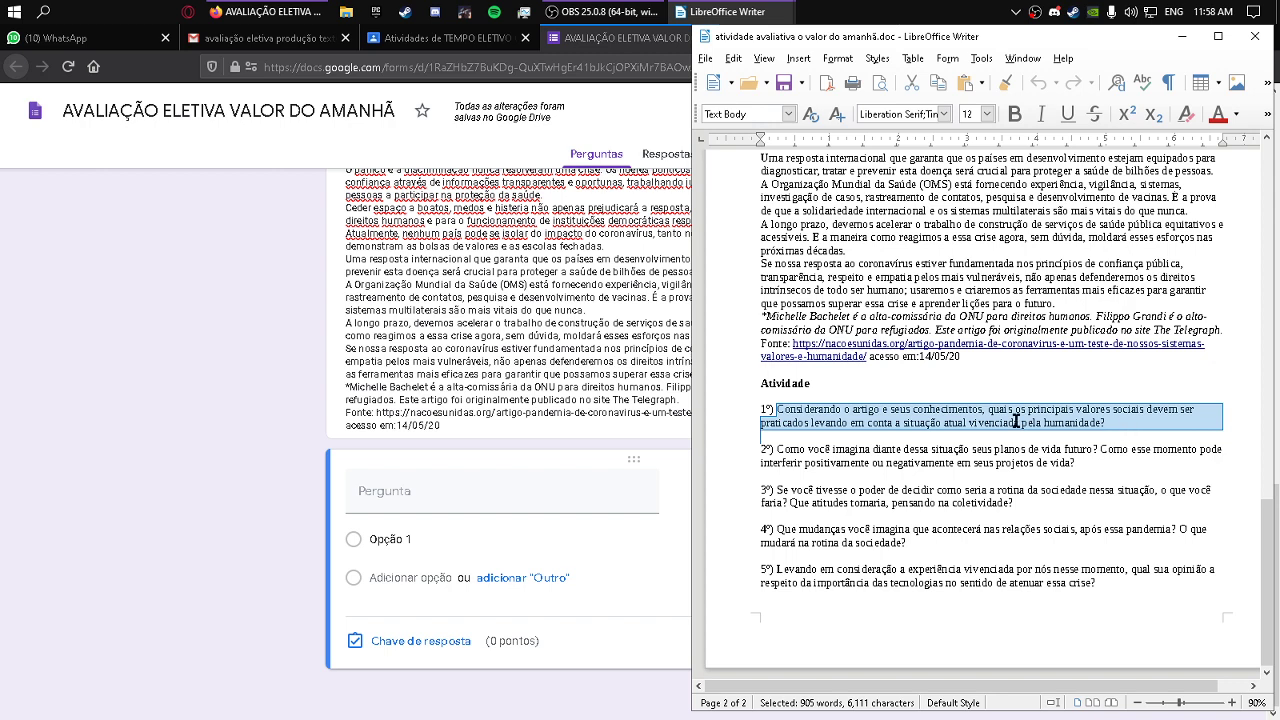
right_click(866, 418)
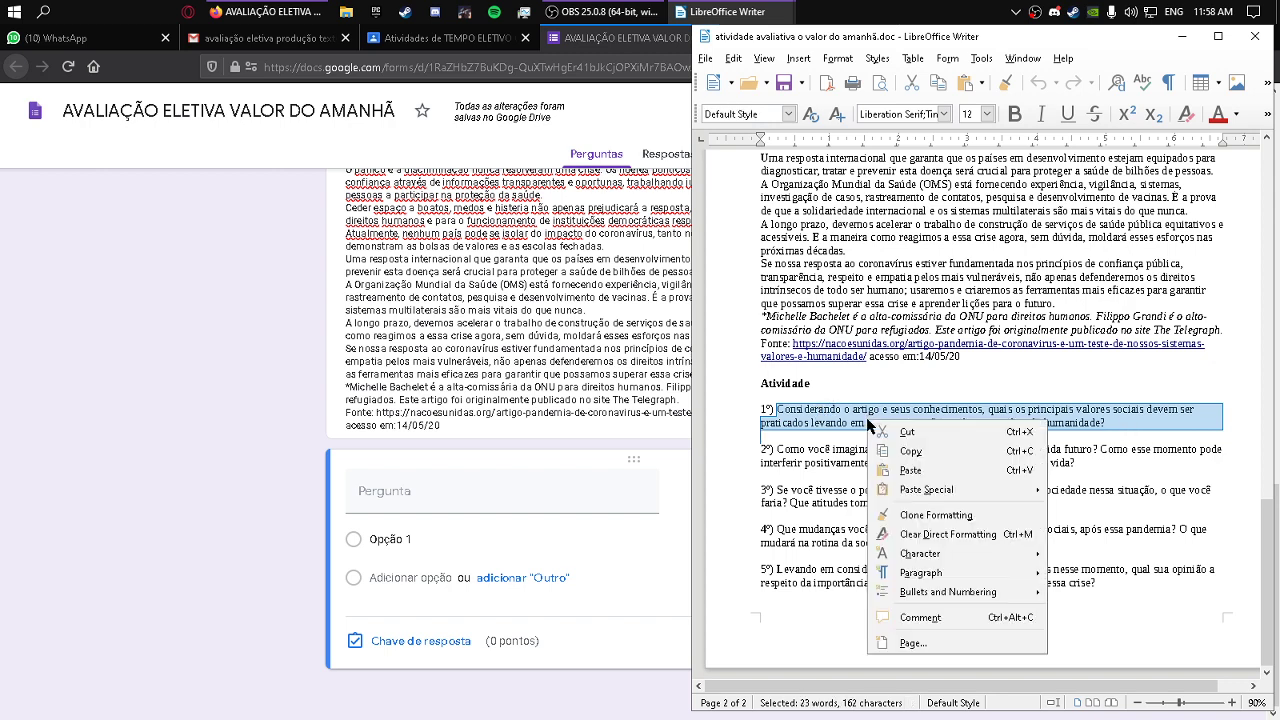
click(910, 451)
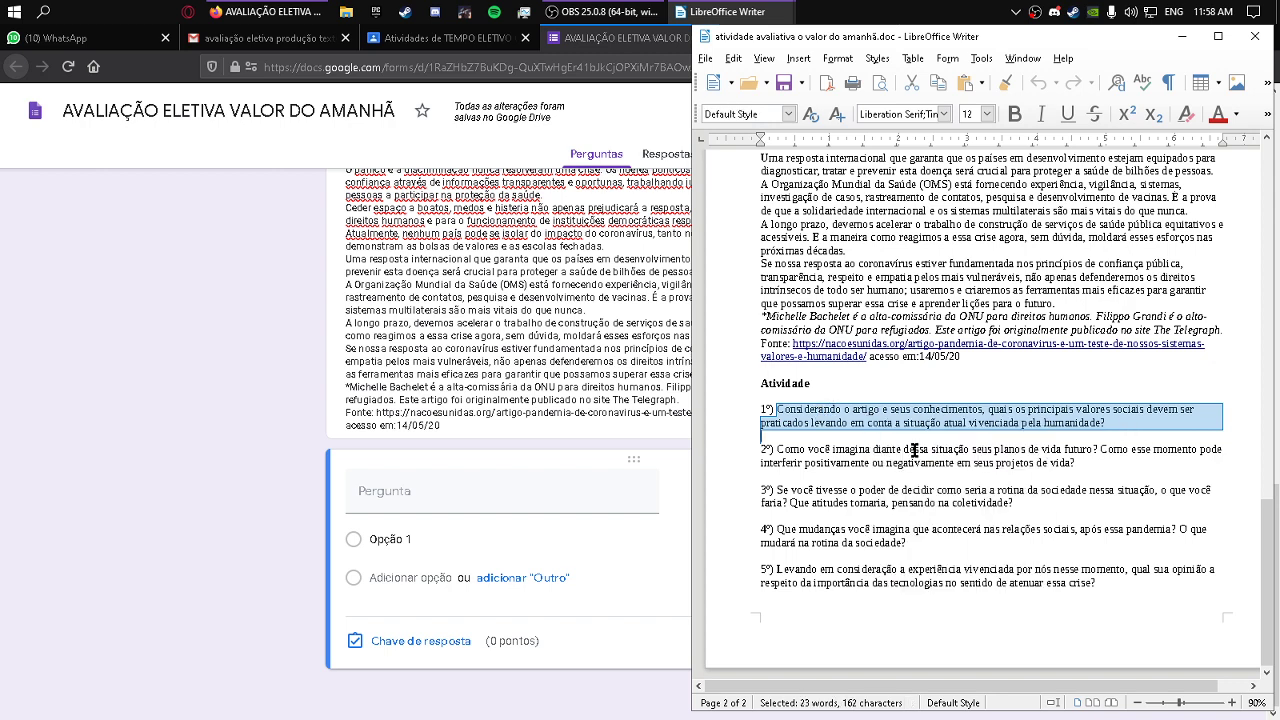
click(492, 498)
right_click(494, 501)
click(539, 573)
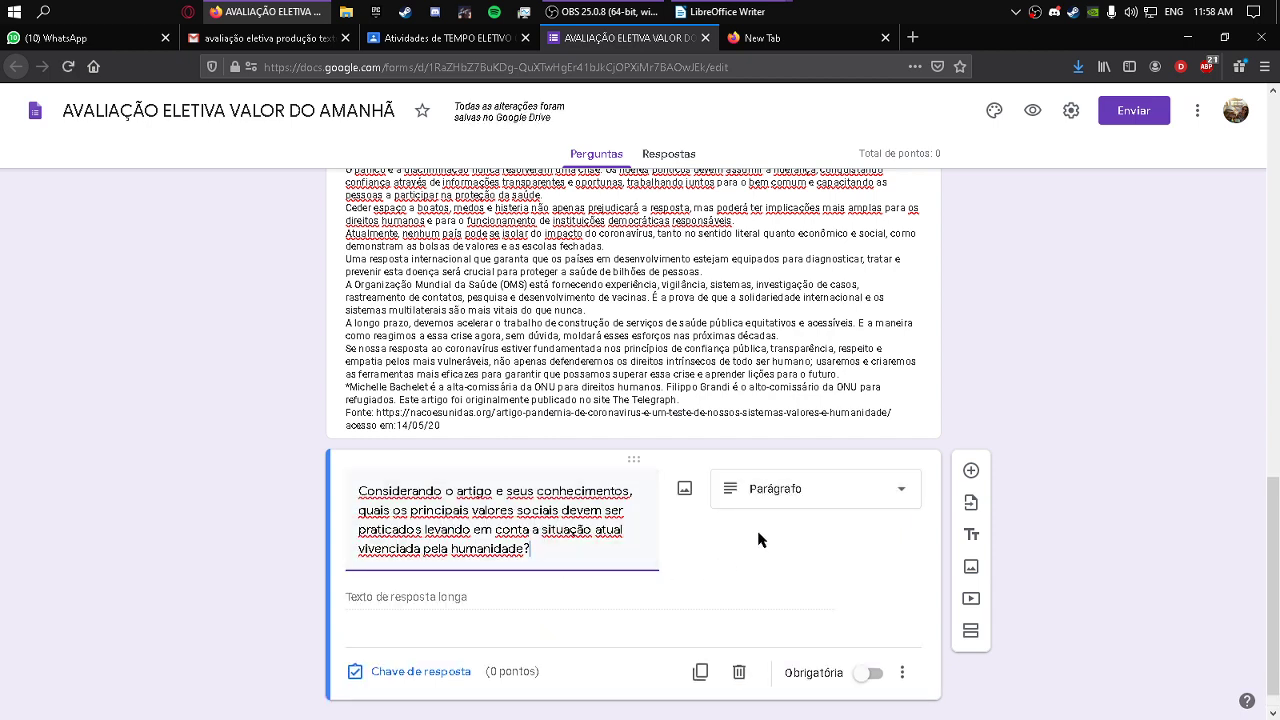
Choose Parágrafo as the answer type of the question about the main social values.
scroll(568, 522, down, 1)
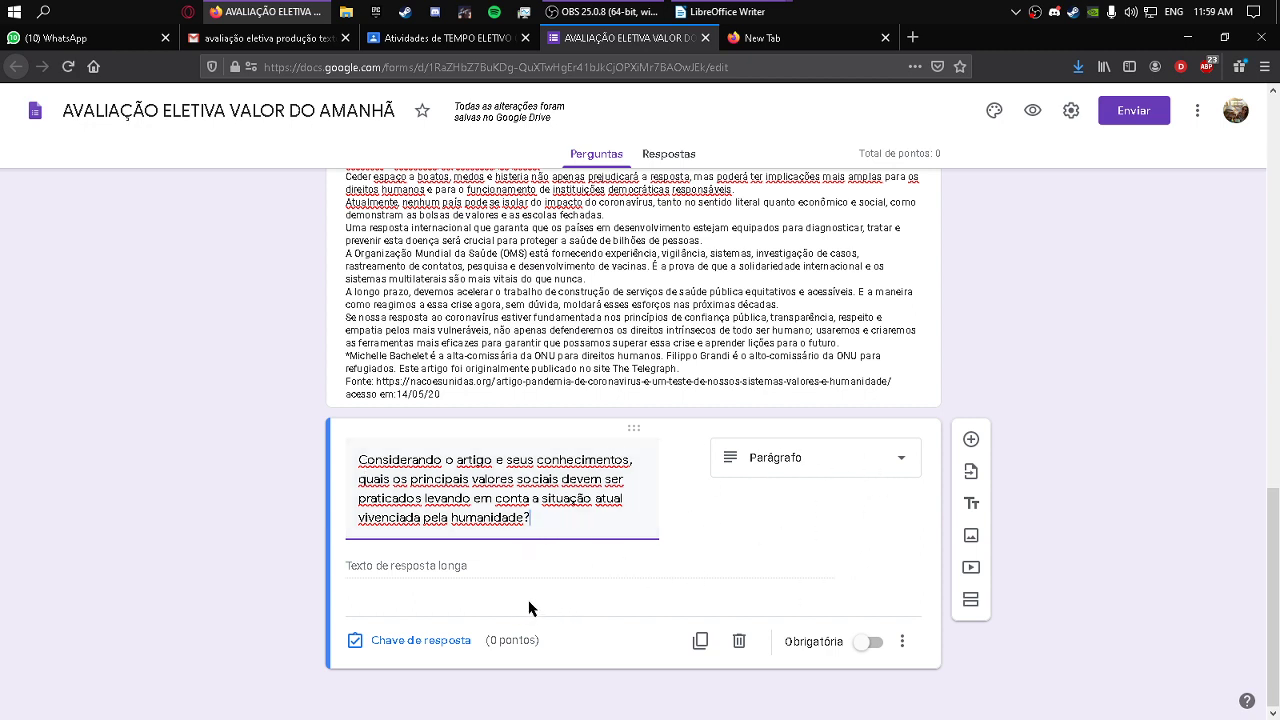
click(806, 466)
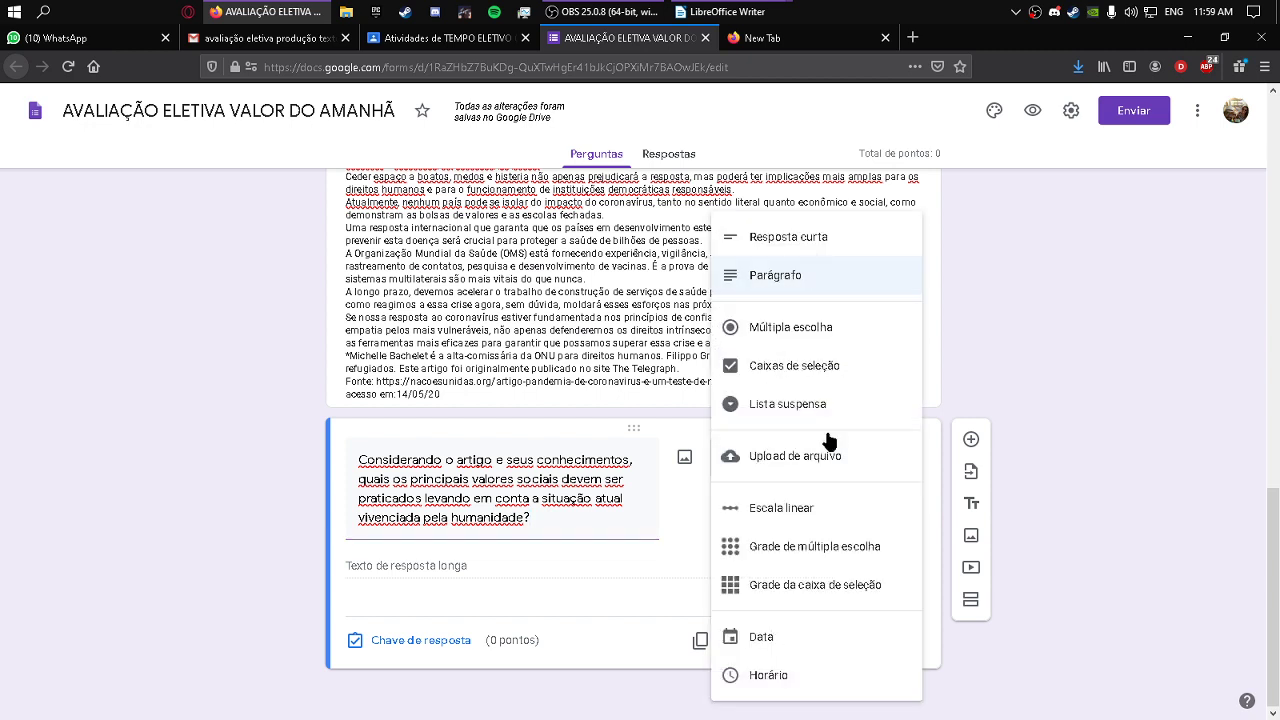
click(818, 278)
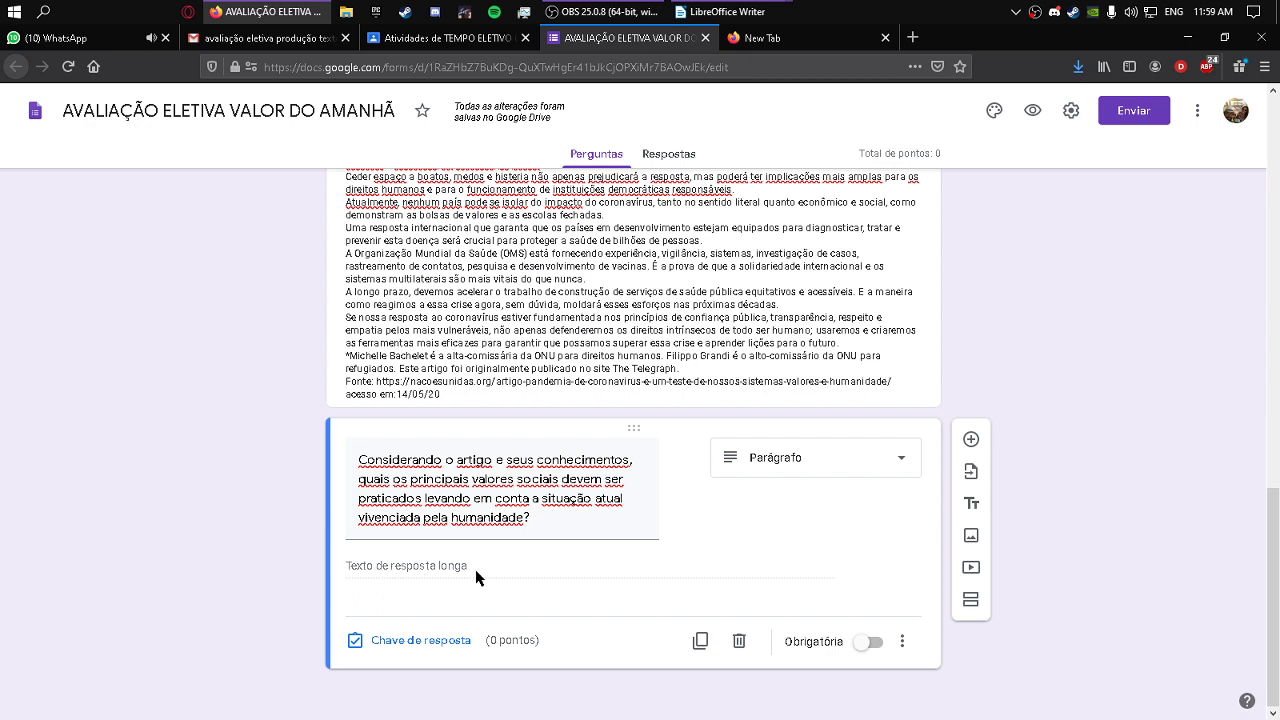
click(788, 462)
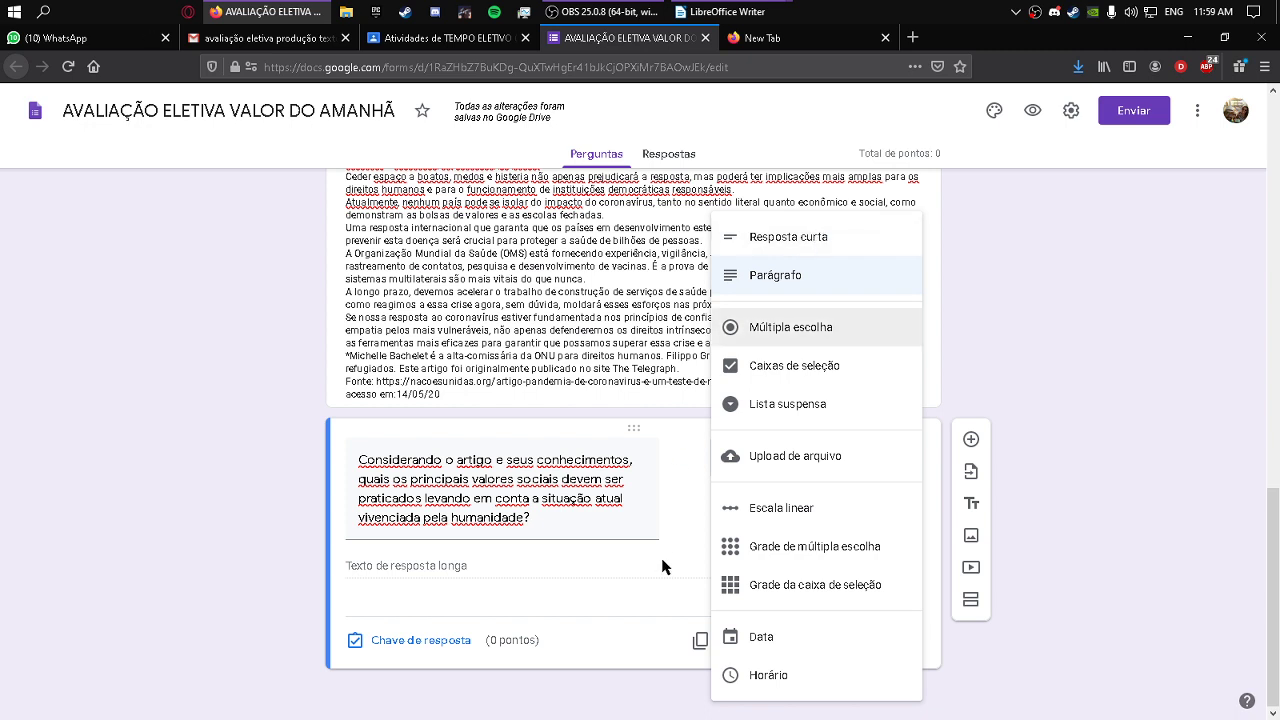
click(586, 590)
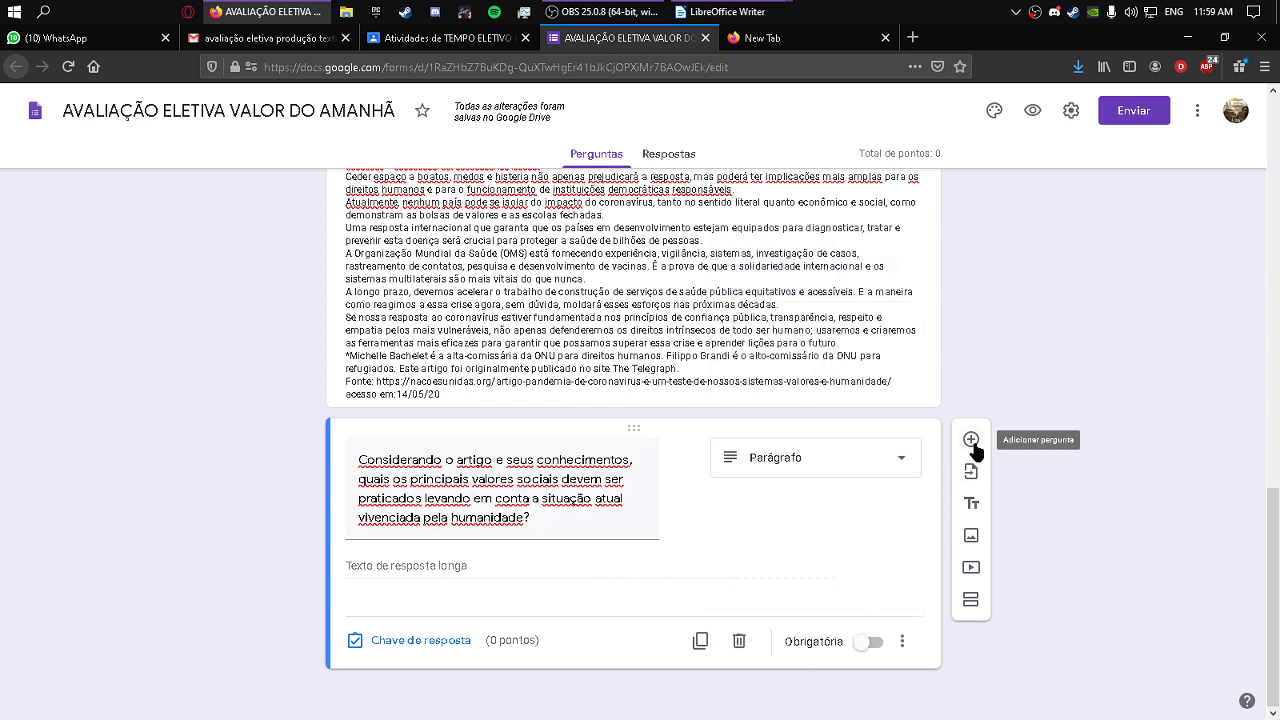
Set the social values question to 2 points in its answer key, without adding answer feedback.
click(437, 645)
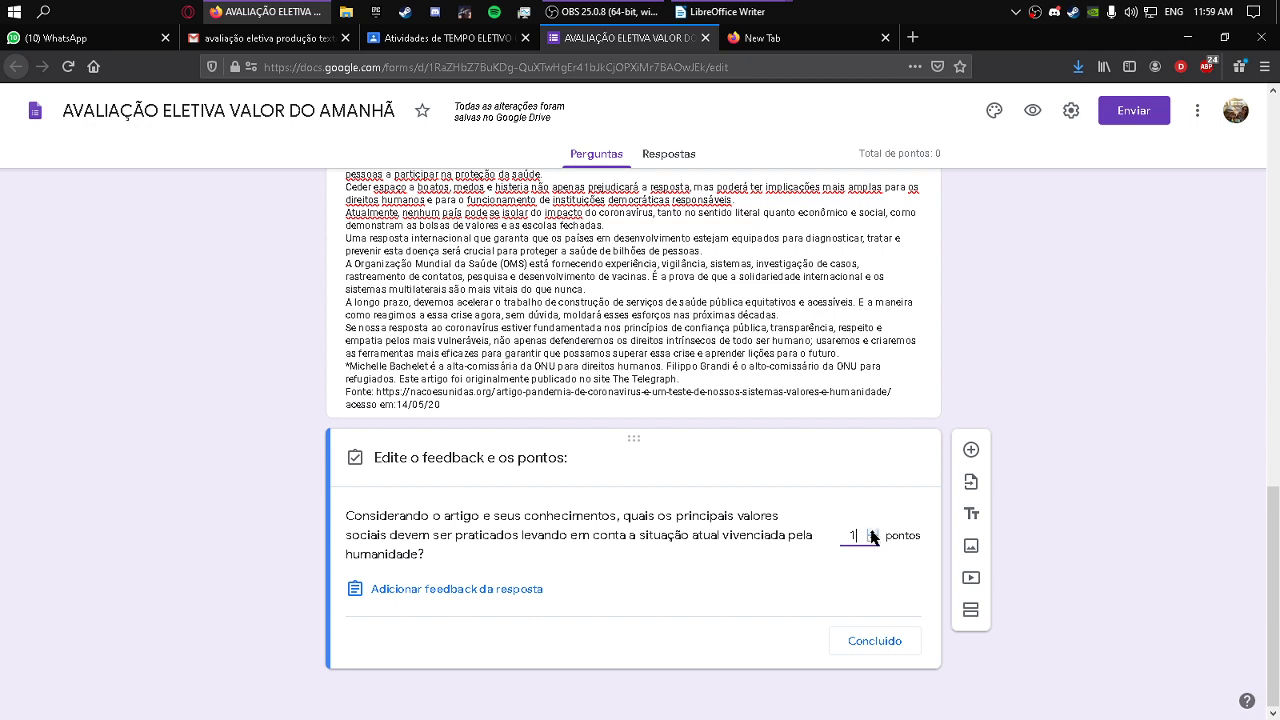
text(2)
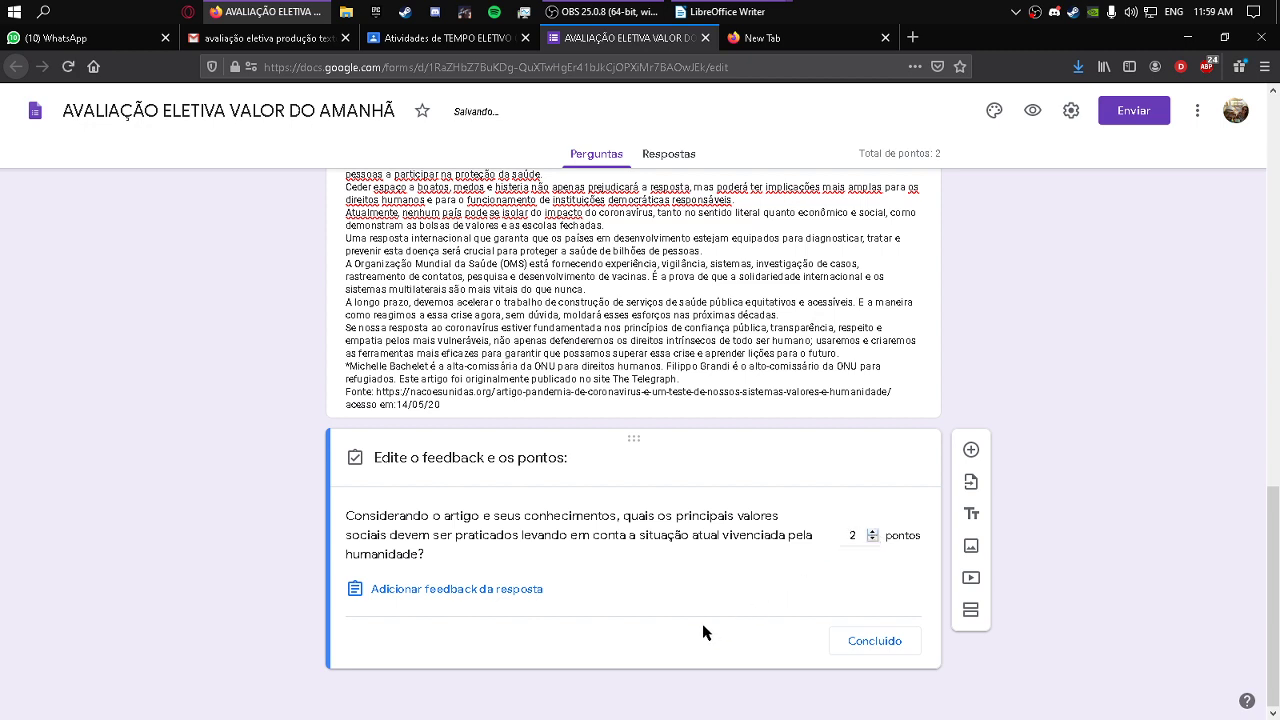
click(475, 597)
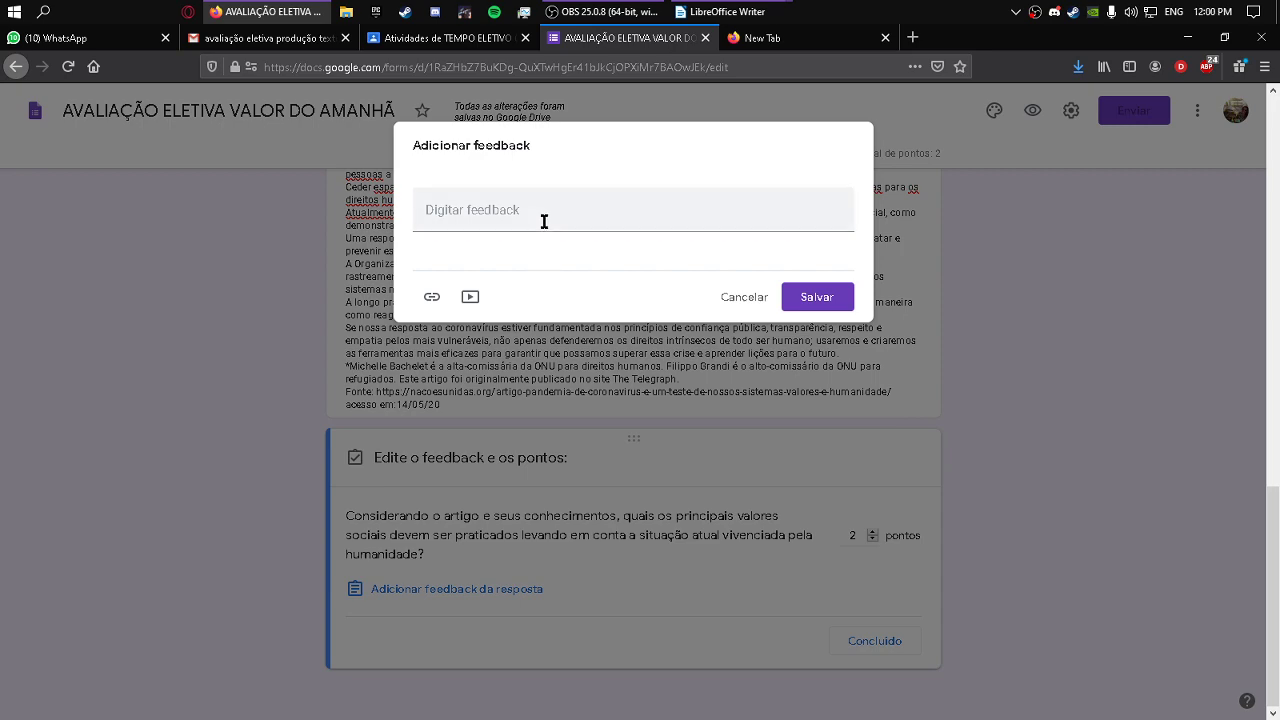
click(745, 297)
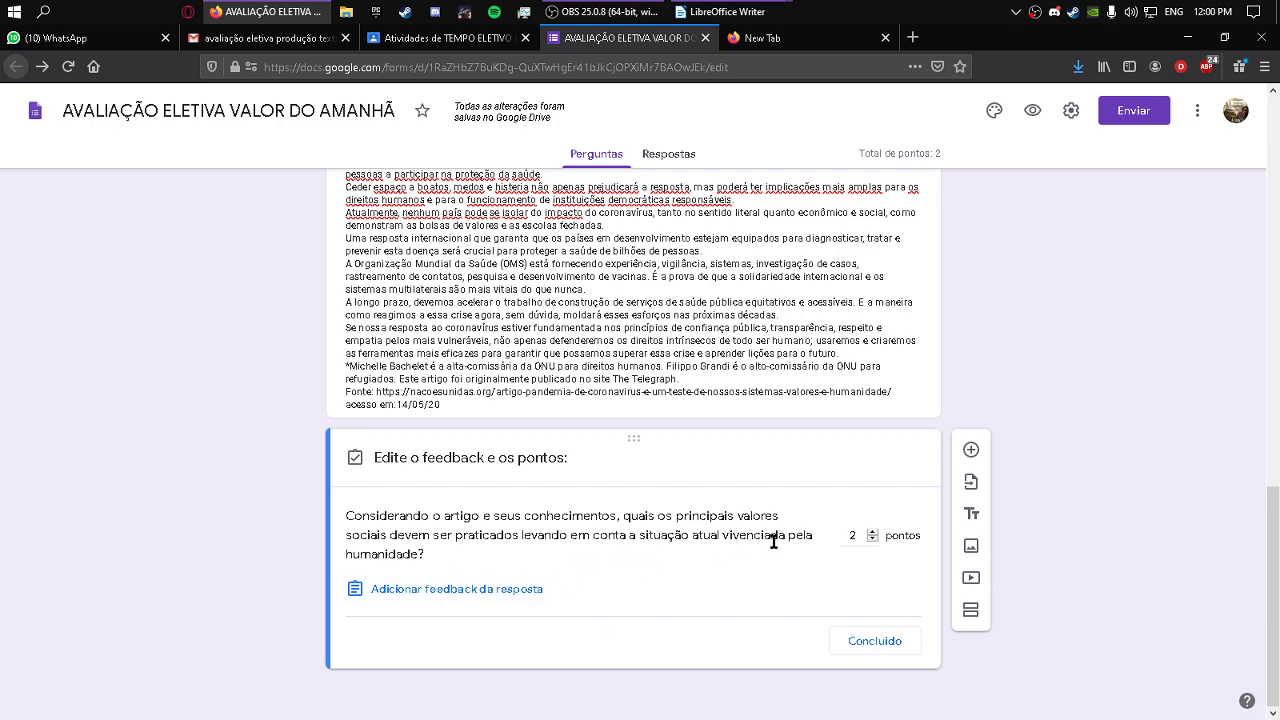
click(874, 641)
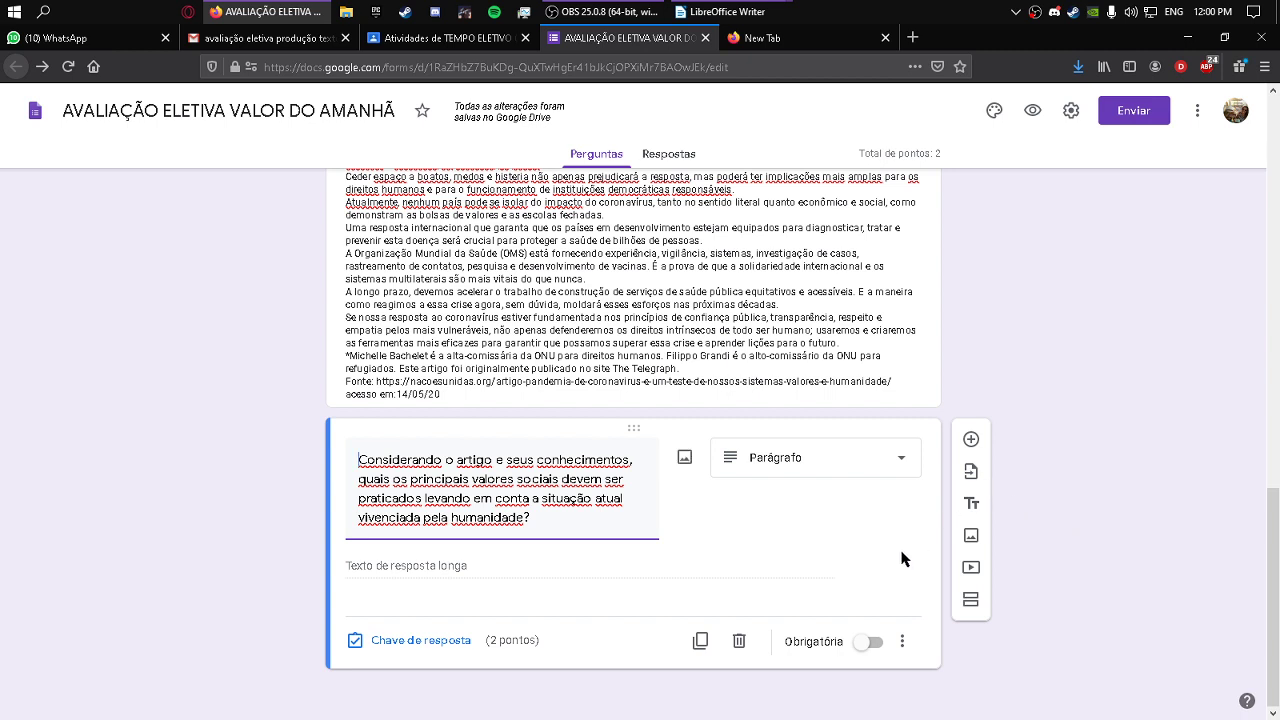
Add another question and paste in activity question 2º, "Como você imagina diante dessa situação...", from the LibreOffice Writer document without its number.
click(970, 440)
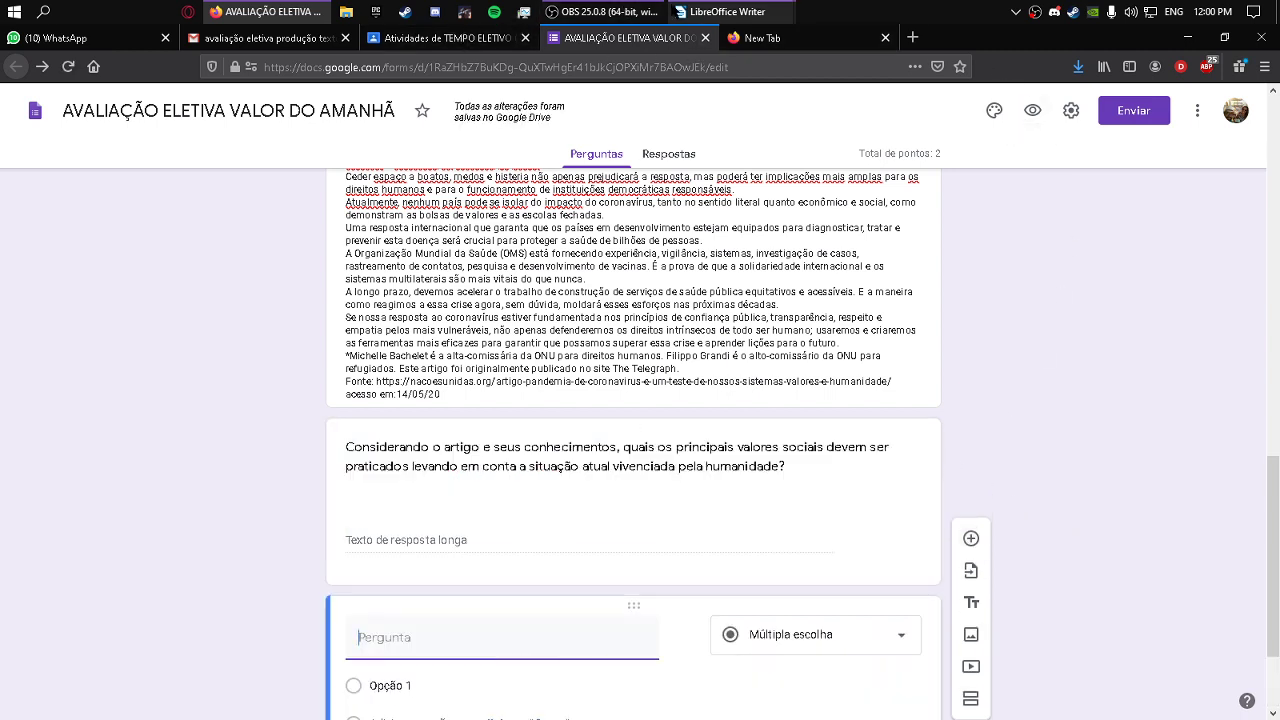
mouse_move(697, 14)
click(471, 92)
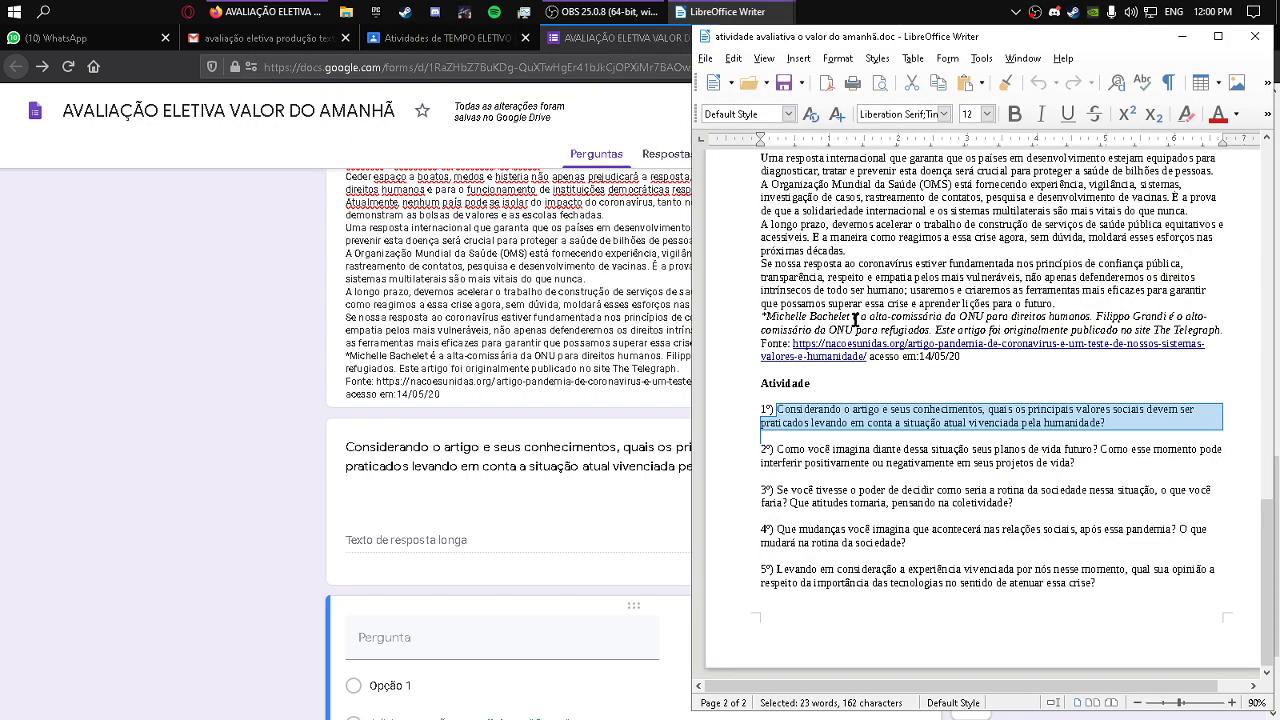
drag(778, 452, 1106, 466)
right_click(1007, 456)
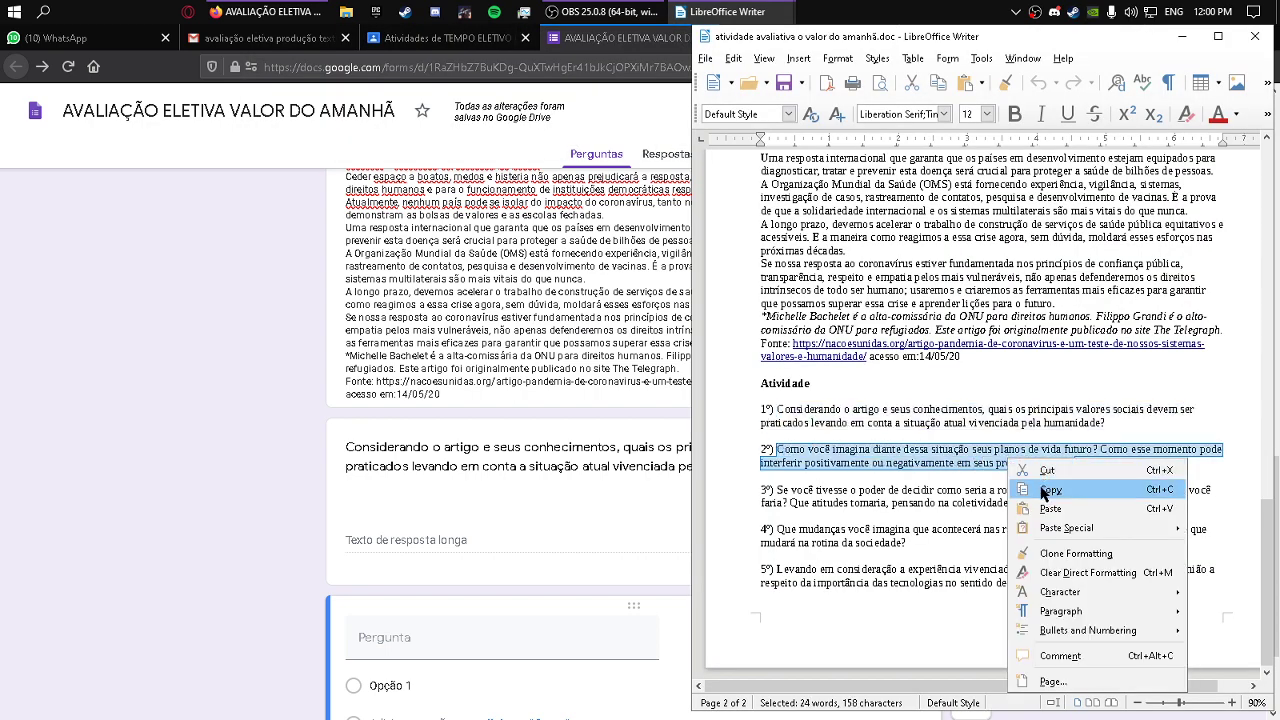
click(1048, 490)
click(504, 637)
right_click(504, 637)
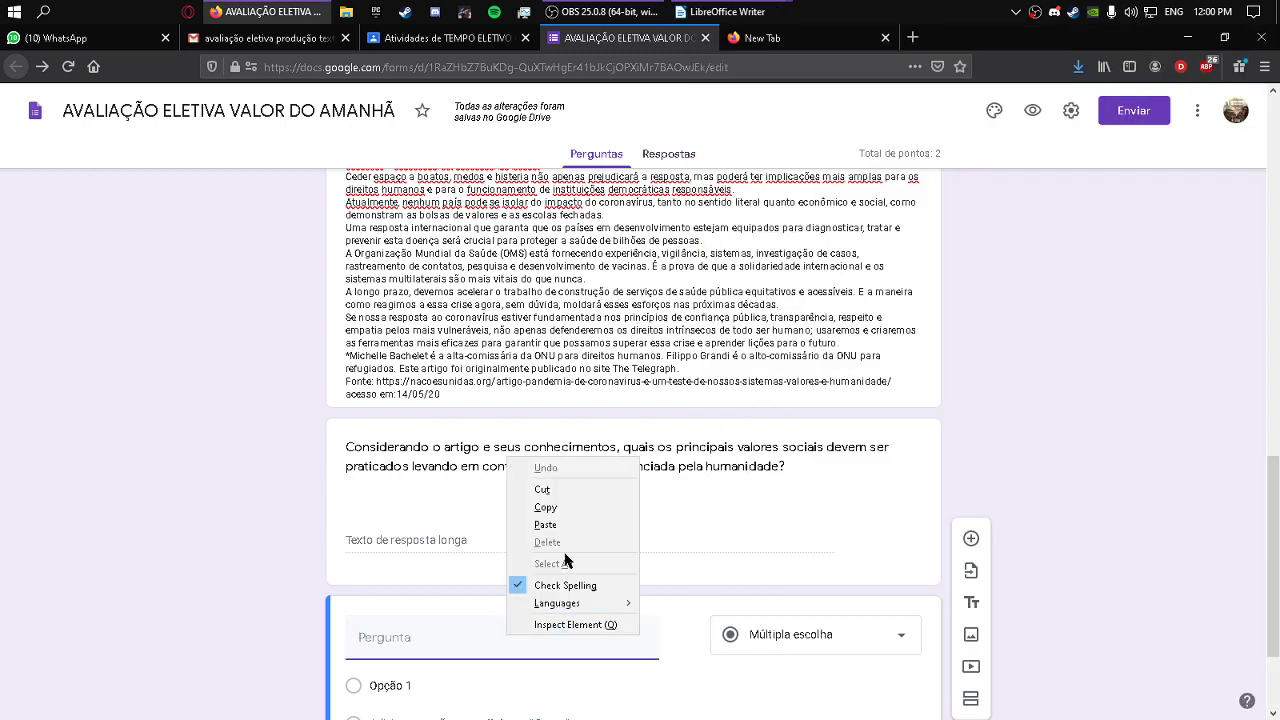
click(538, 527)
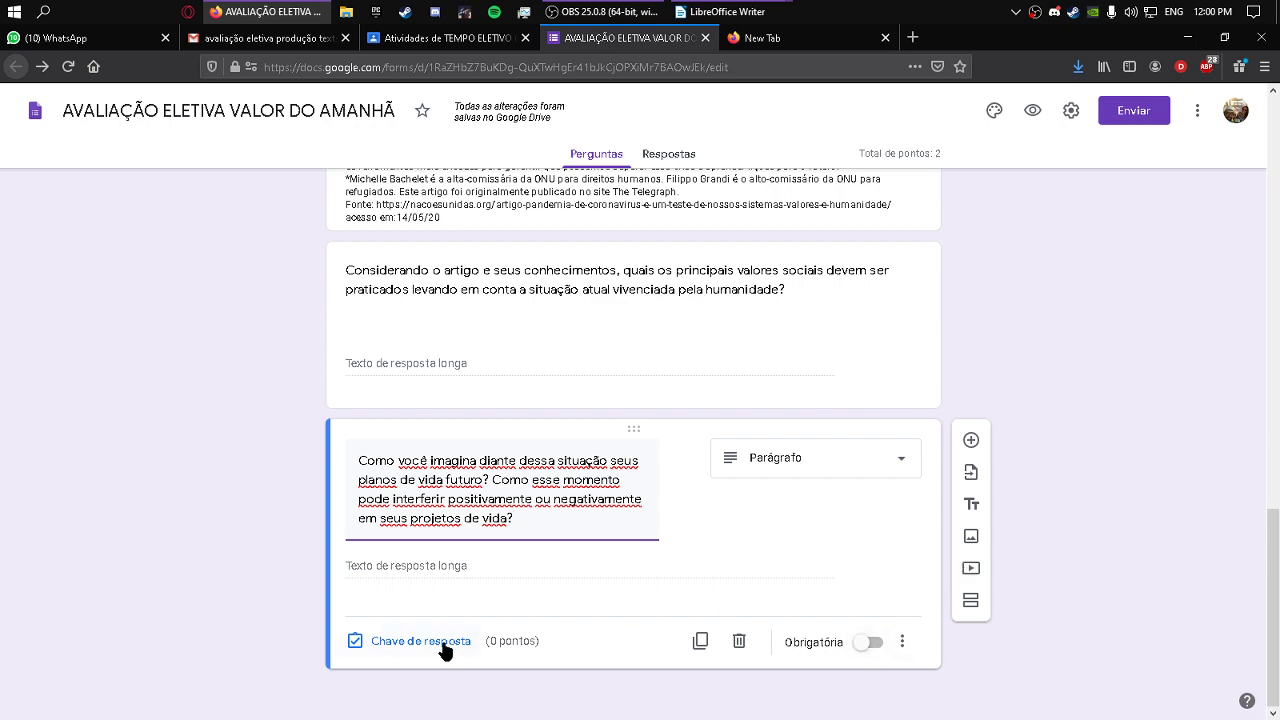
Set the question about future life plans to 2 points in its answer key.
click(364, 642)
click(871, 587)
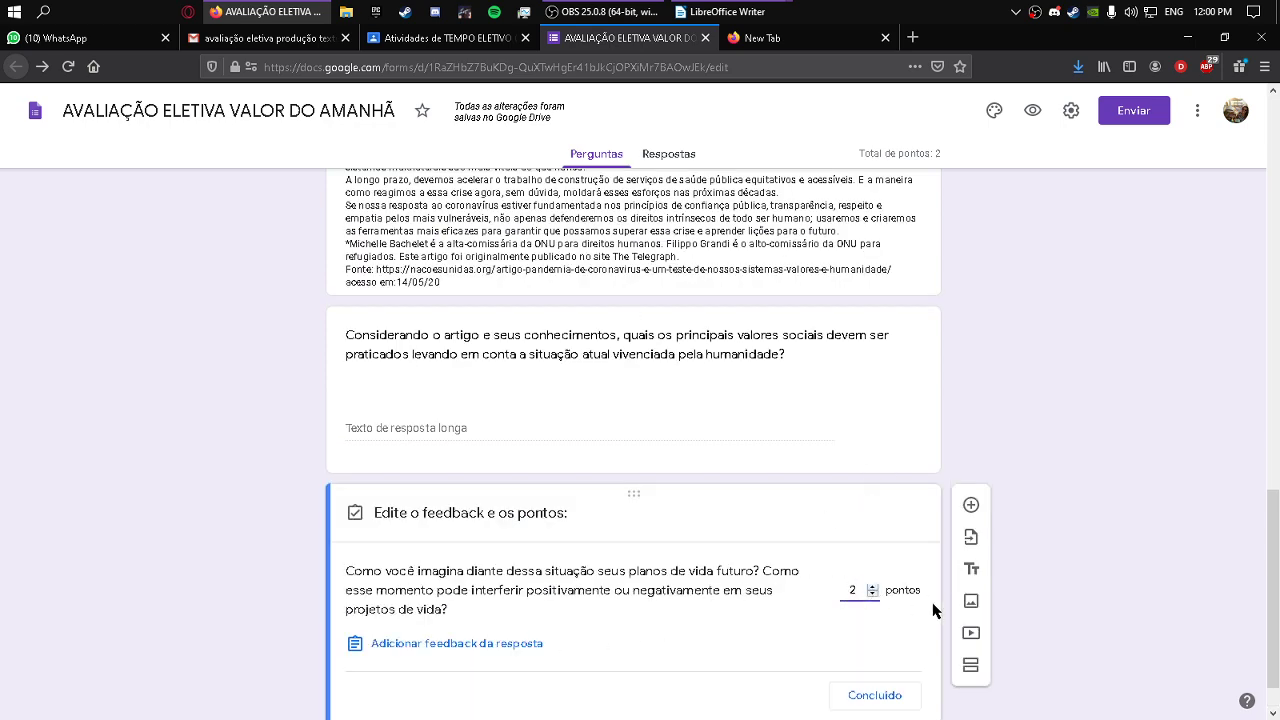
click(879, 696)
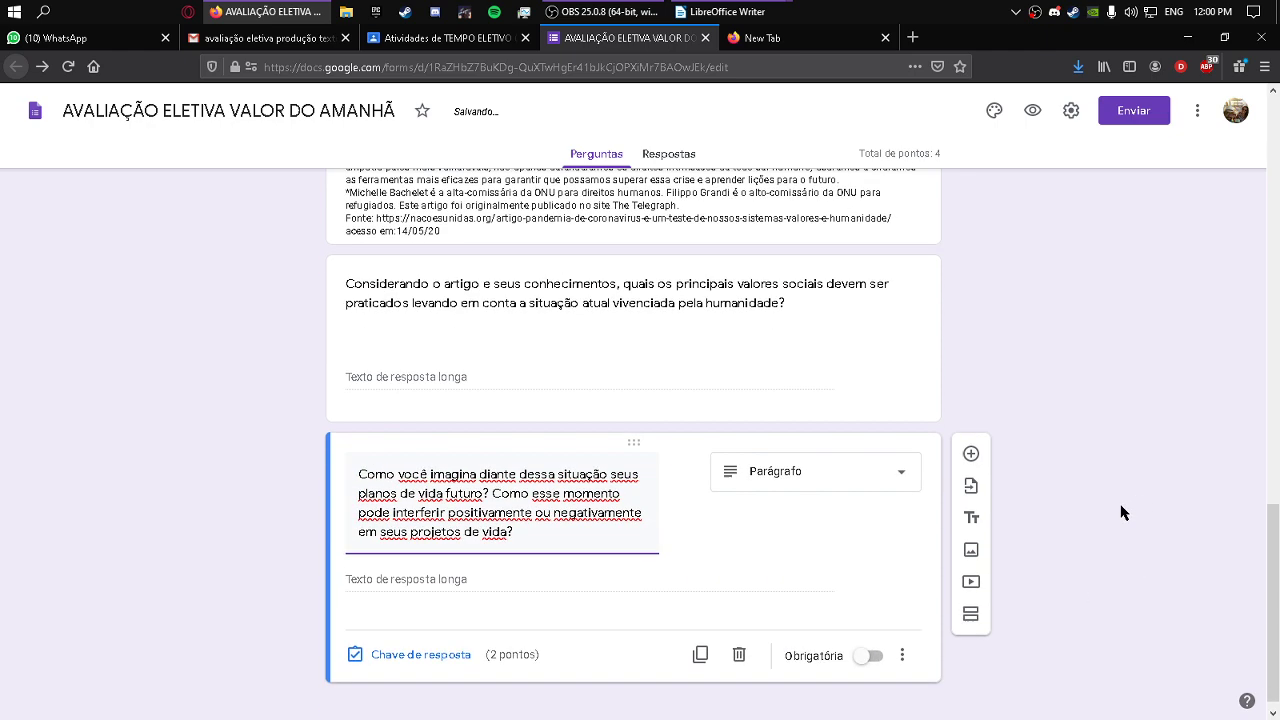
Add another question and paste in activity question 3º, "Se você tivesse o poder de decidir...", from the LibreOffice Writer document without its number.
click(971, 441)
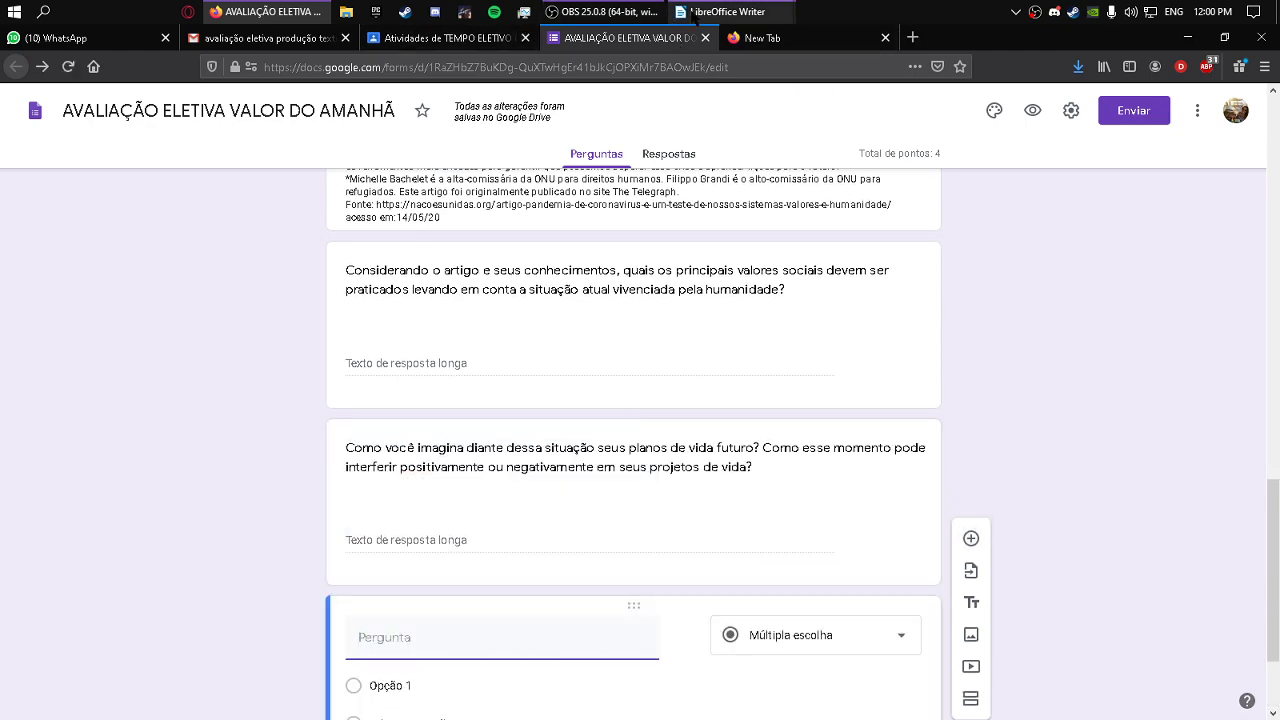
mouse_move(728, 12)
click(526, 94)
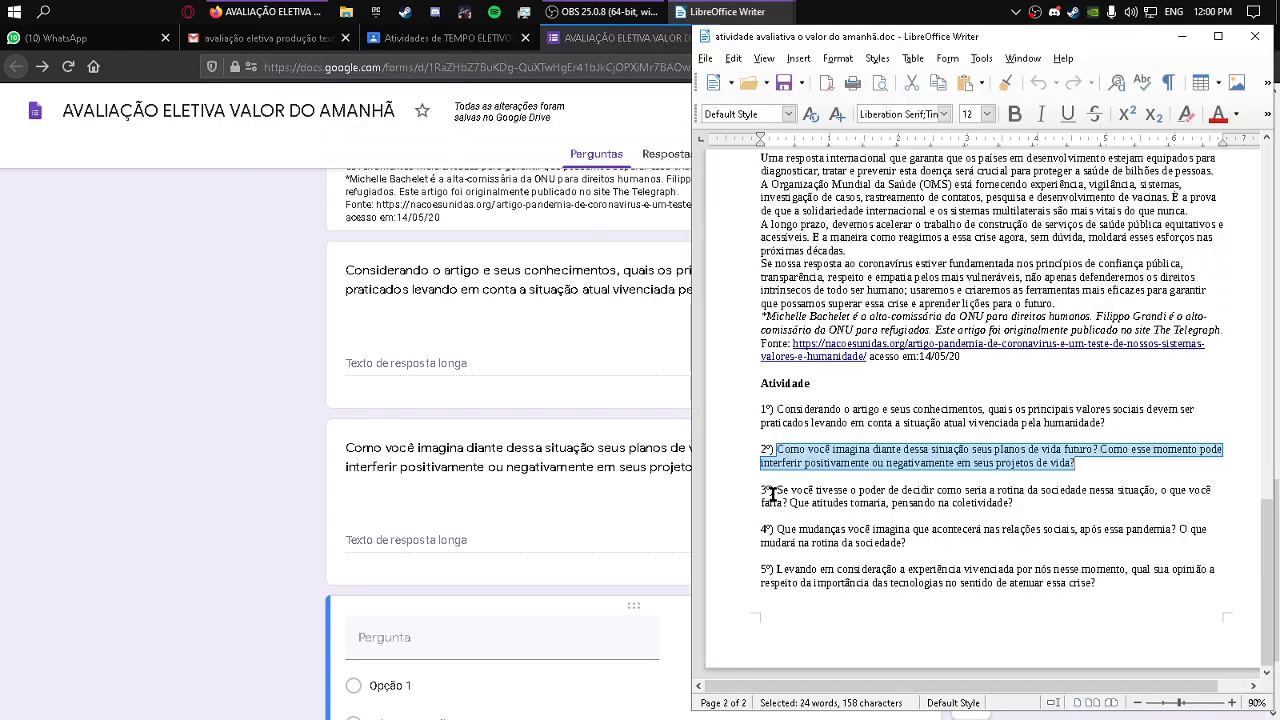
drag(774, 490, 1008, 497)
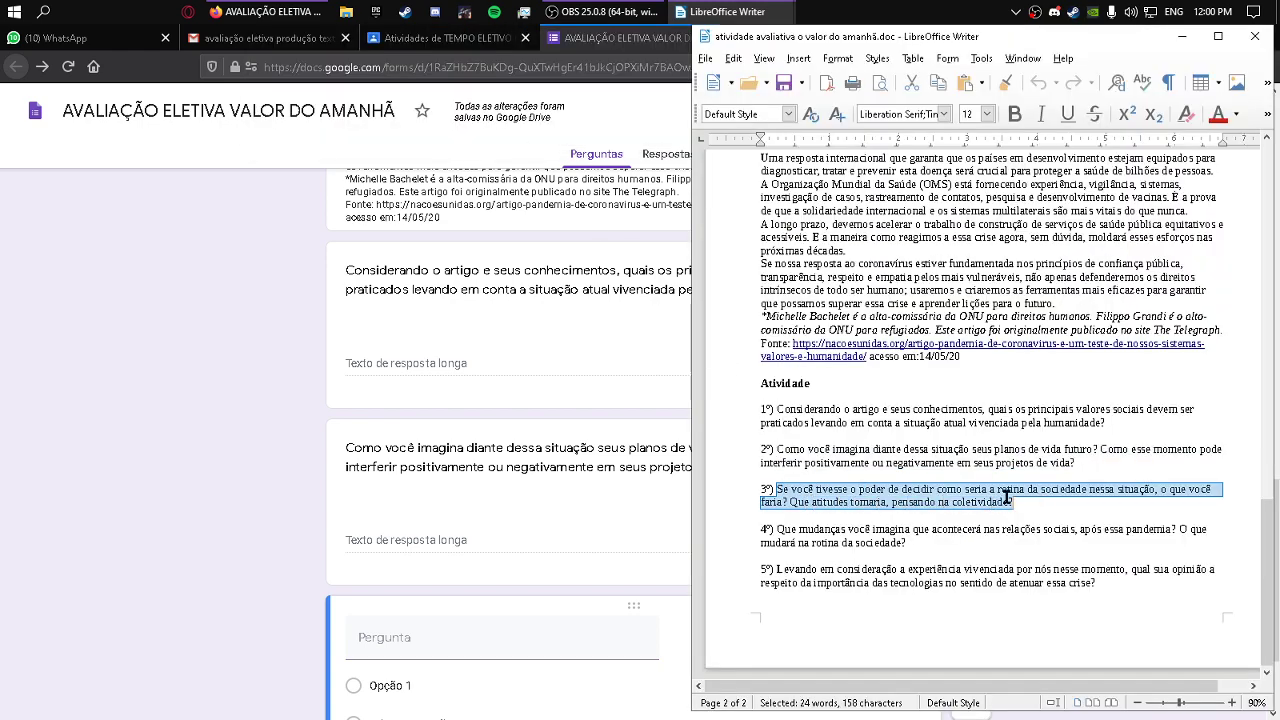
right_click(974, 492)
click(1000, 292)
click(440, 638)
right_click(440, 638)
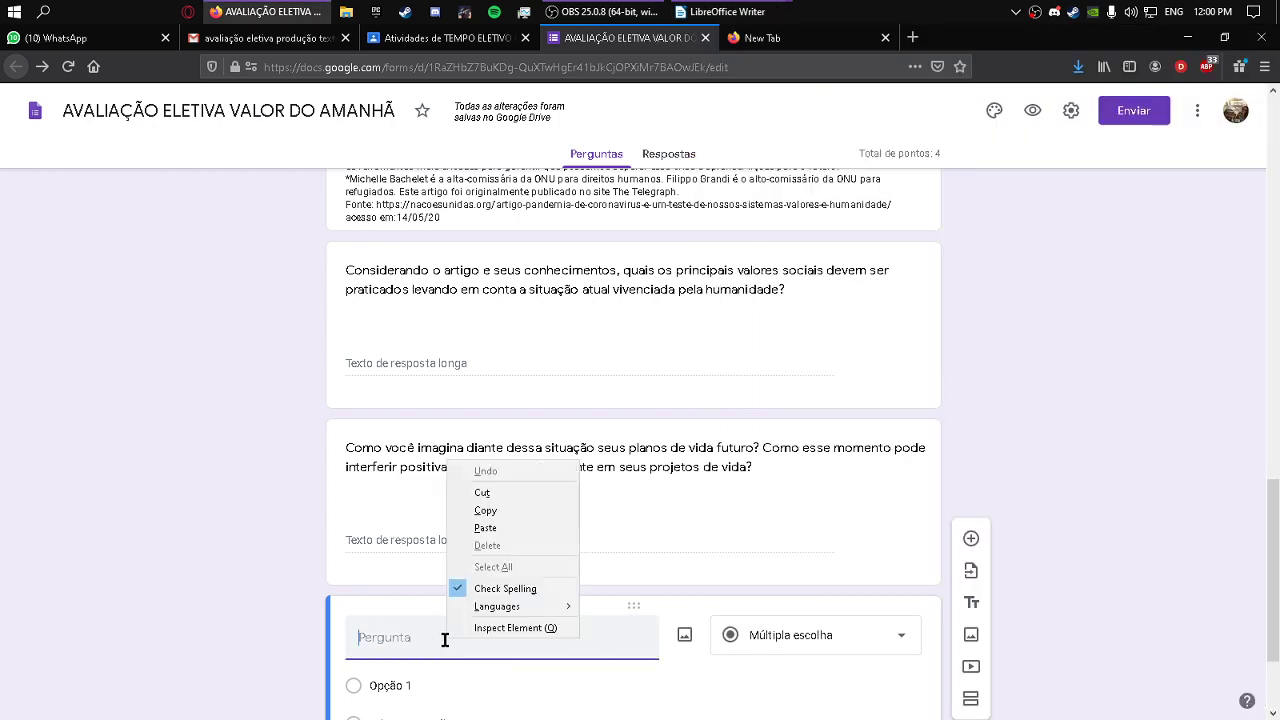
click(490, 530)
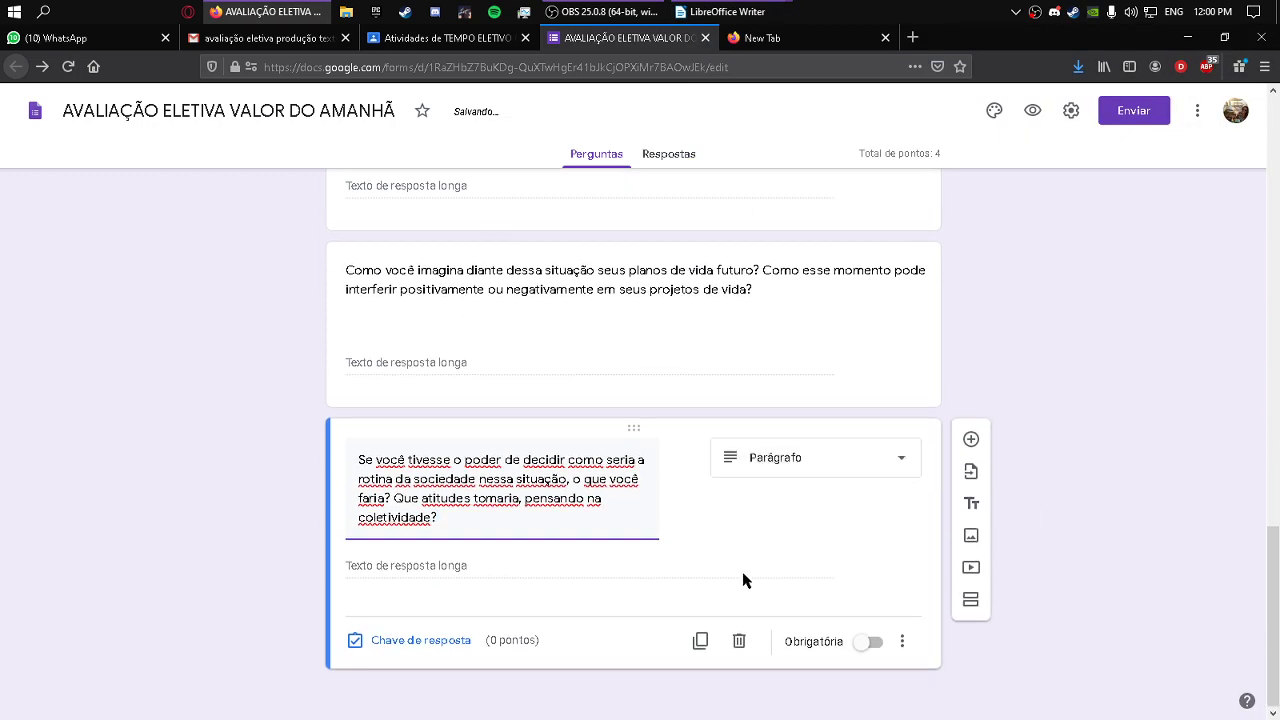
Set the question about deciding society's routine to 2 points in its answer key.
click(521, 640)
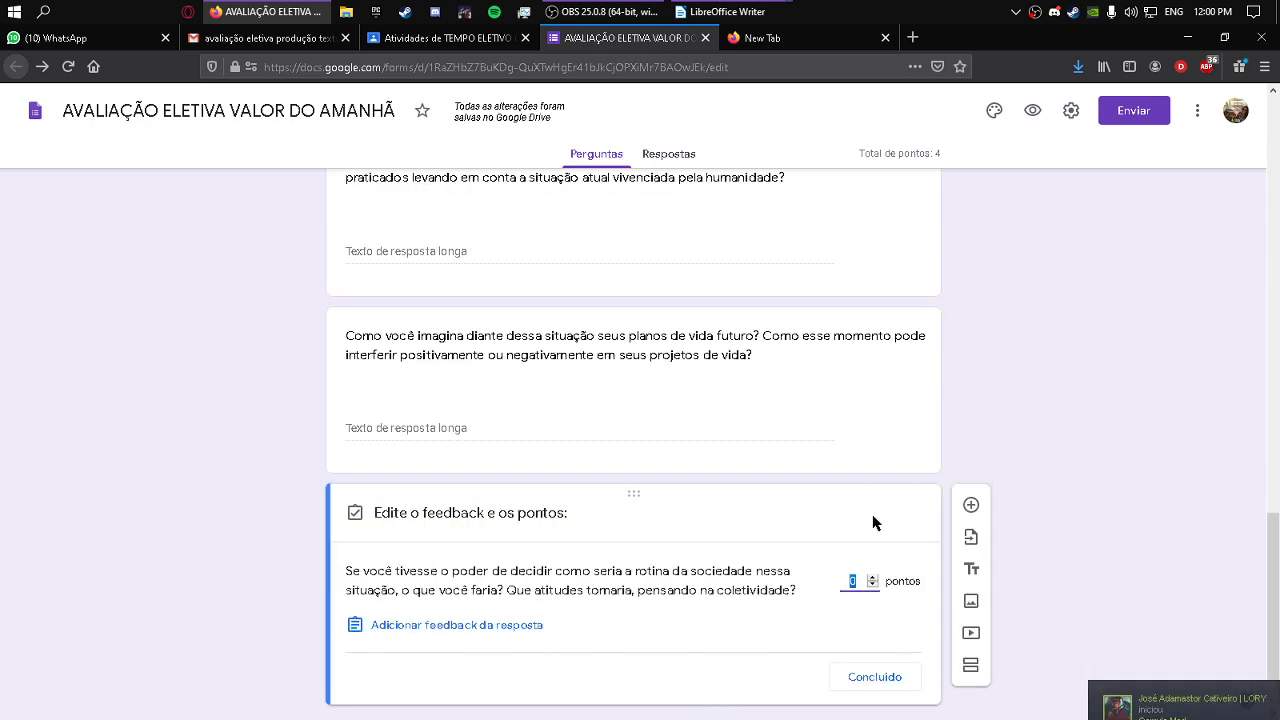
click(871, 578)
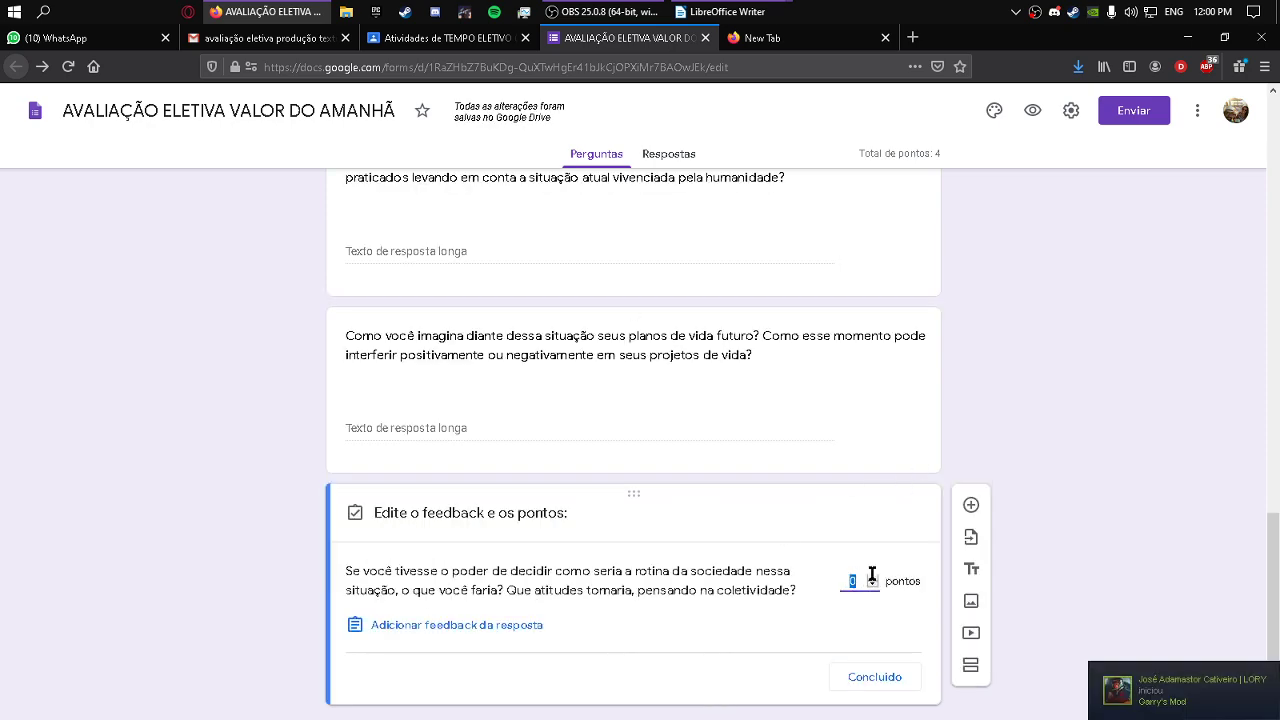
click(876, 679)
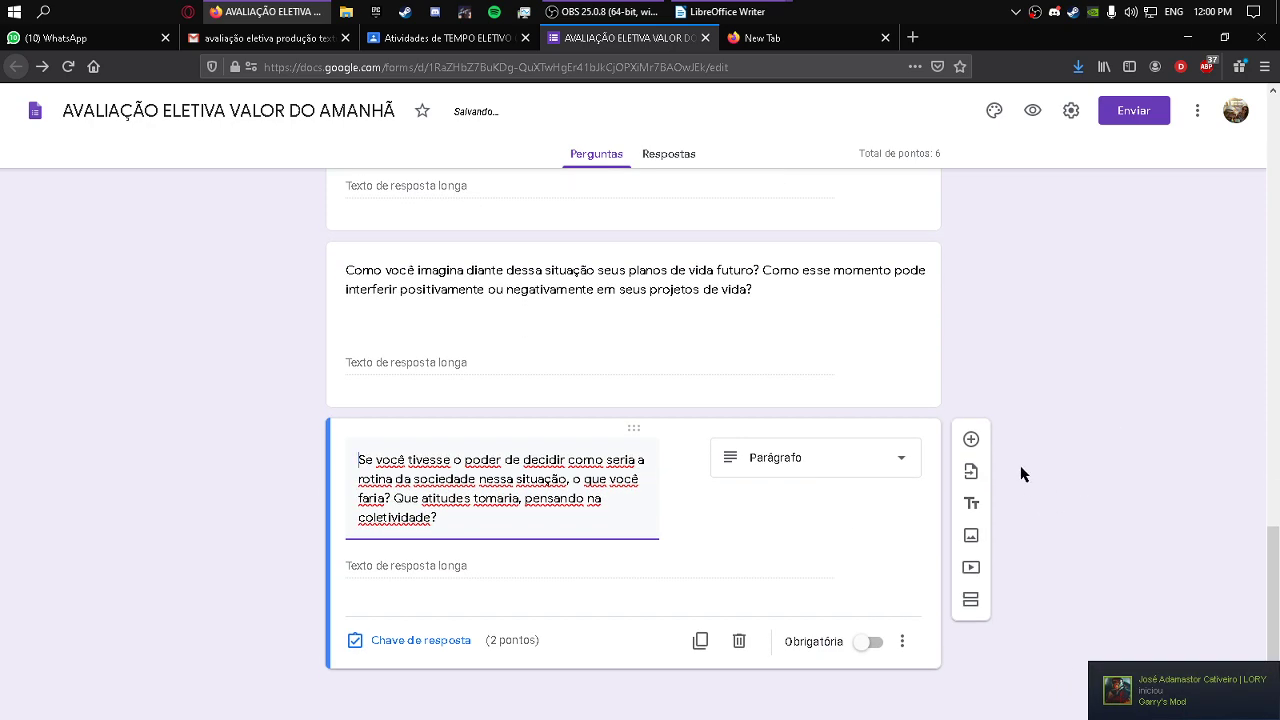
Add another question and paste in activity question 4º, "Que mudanças você imagina que acontecerá...", from the LibreOffice Writer document without its number.
click(971, 440)
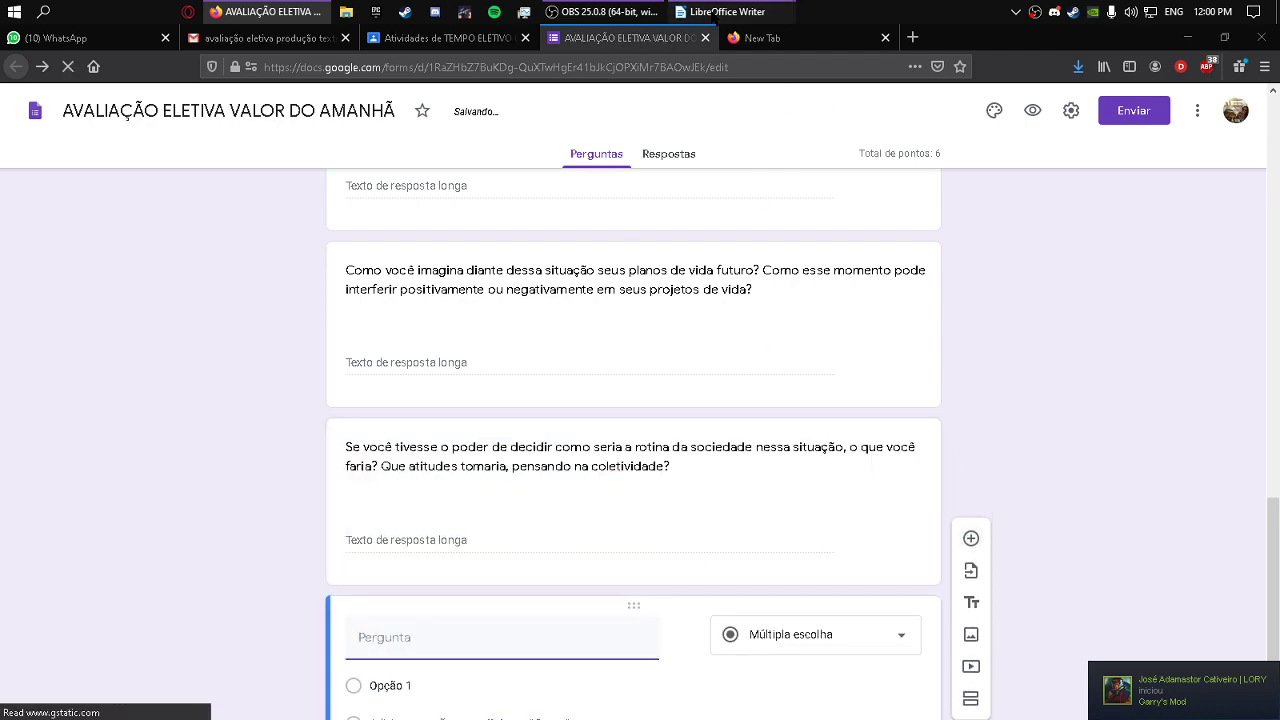
mouse_move(720, 11)
click(531, 92)
drag(777, 528, 945, 543)
right_click(893, 540)
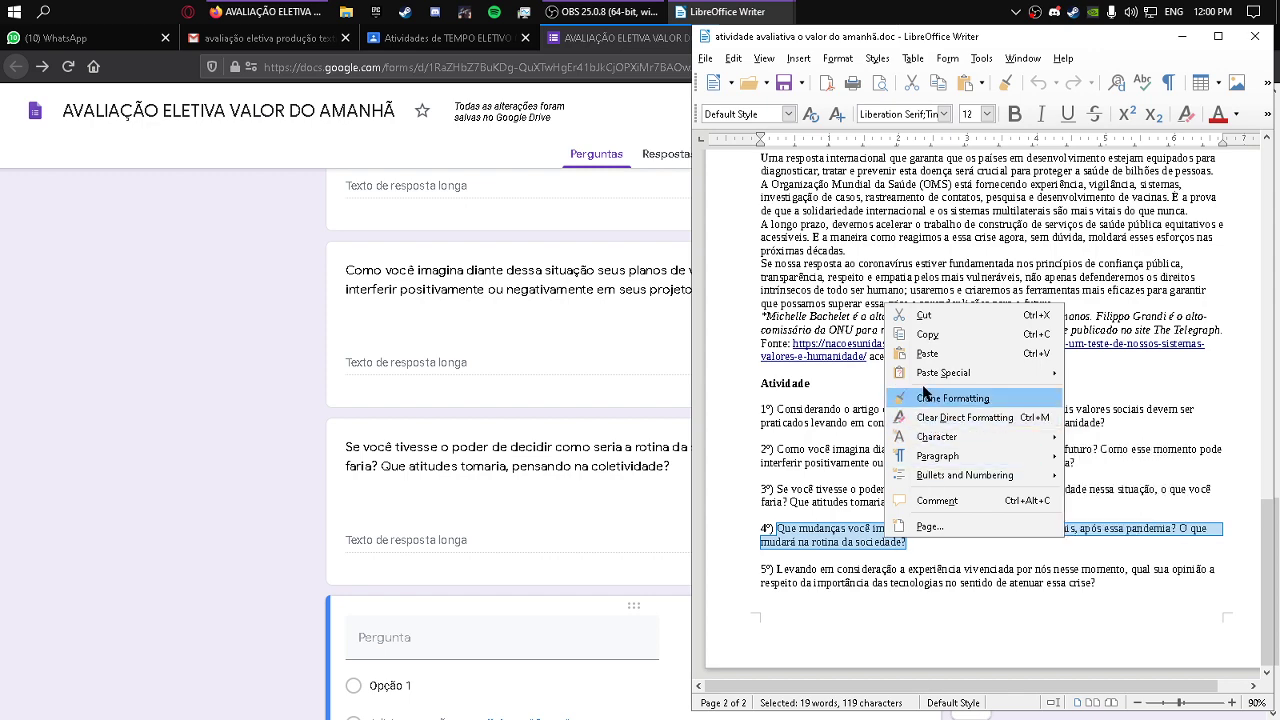
click(929, 341)
click(463, 641)
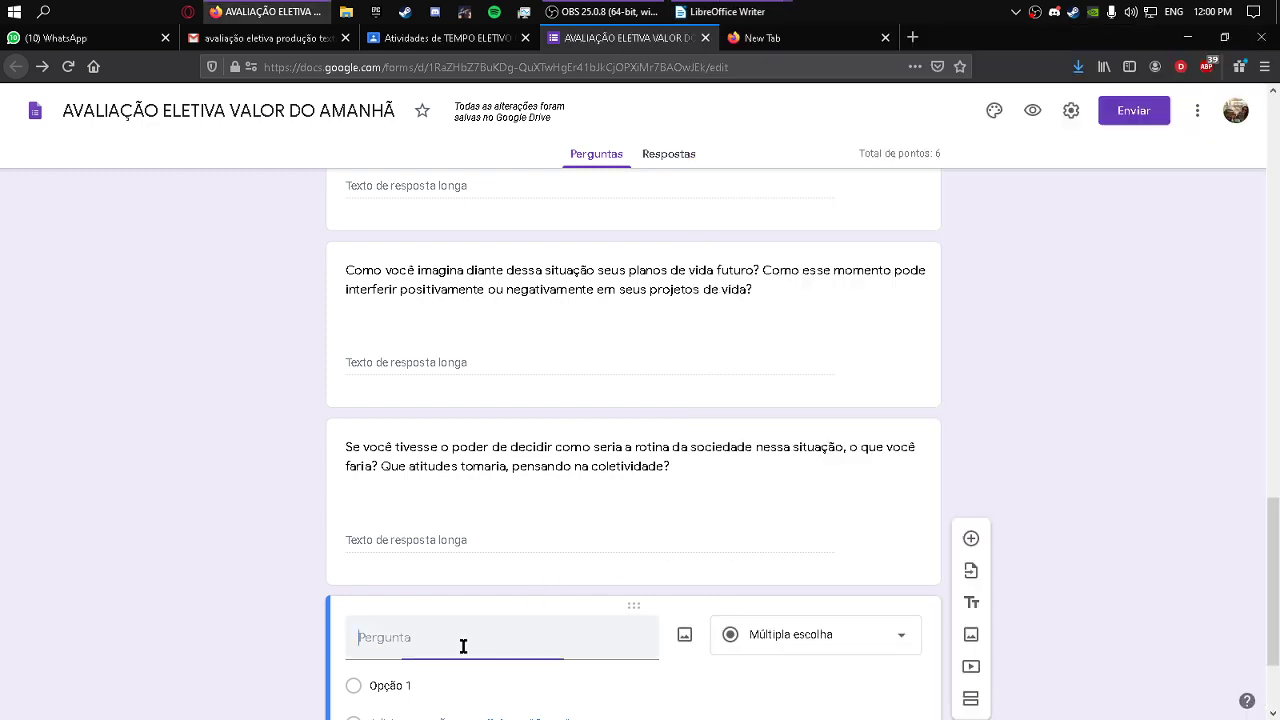
right_click(466, 643)
click(515, 536)
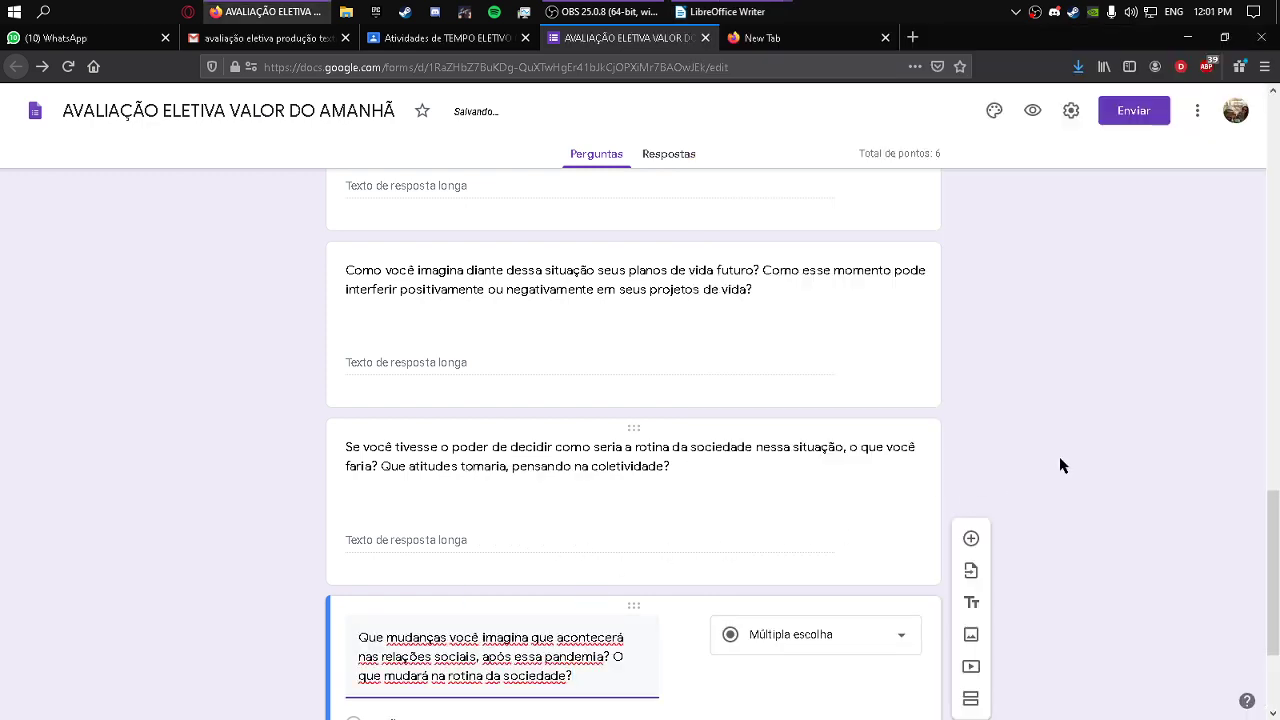
Set the question about changes in social relations after the pandemic to 2 points in its answer key.
click(455, 642)
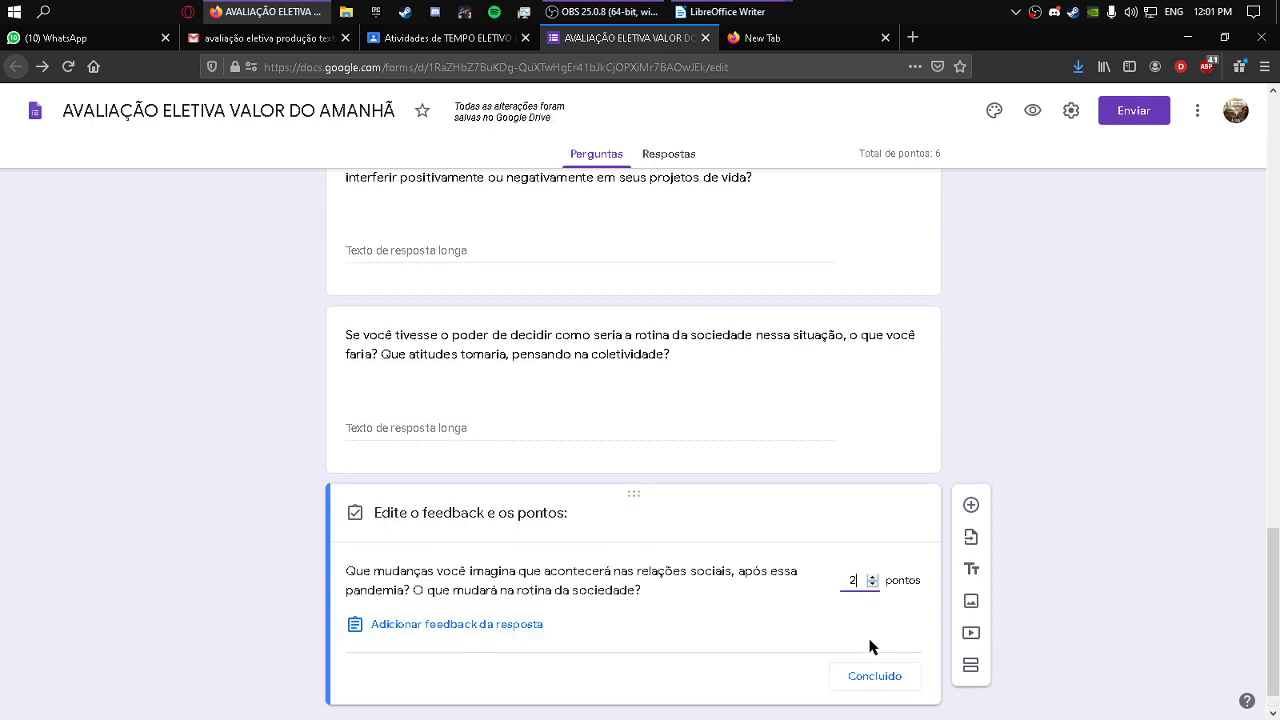
text(2)
click(878, 676)
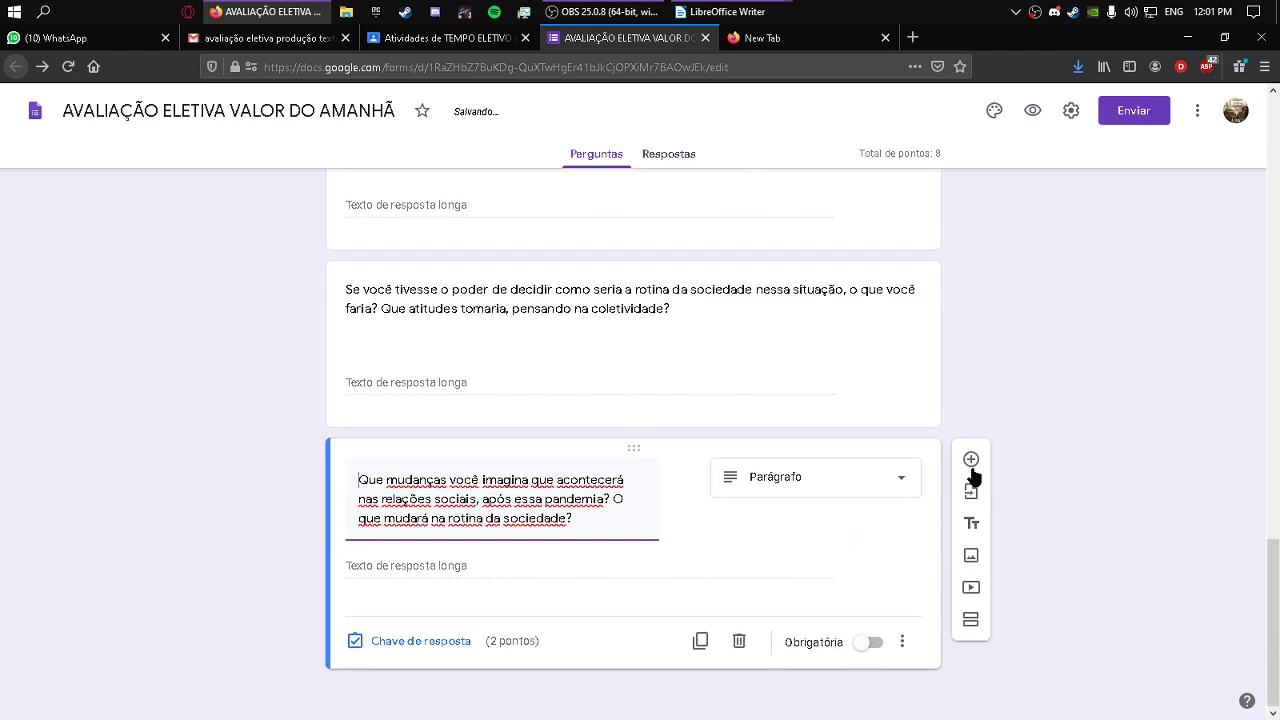
Add another question and paste in activity question 5º, "Levando em consideração a experiência vivenciada...", from the LibreOffice Writer document without its number.
click(971, 461)
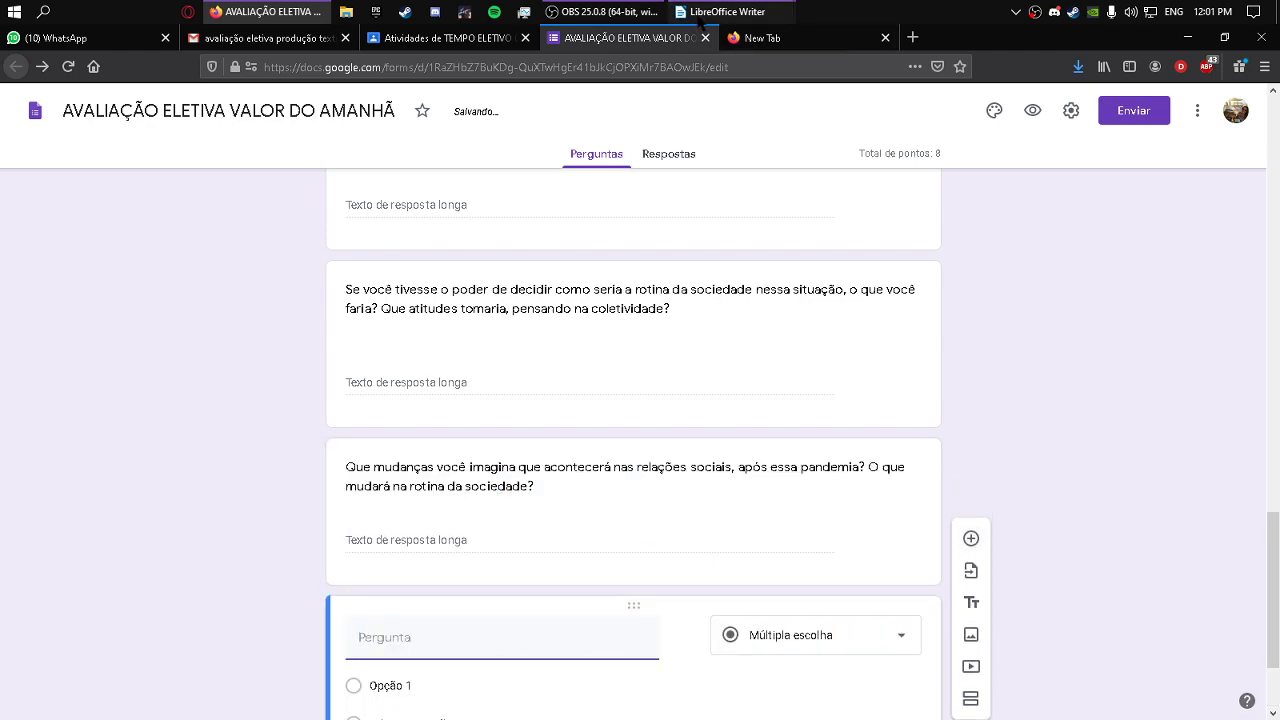
mouse_move(705, 12)
click(498, 116)
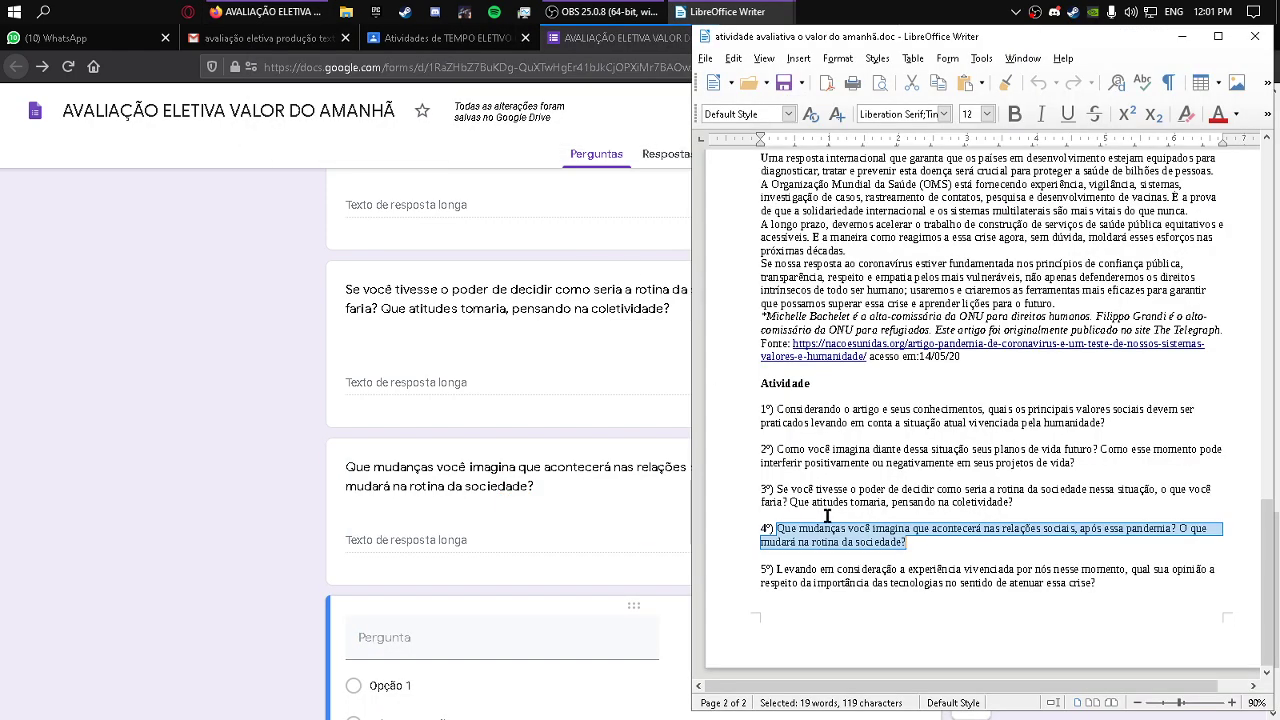
drag(777, 568, 1104, 581)
right_click(1044, 582)
click(1077, 376)
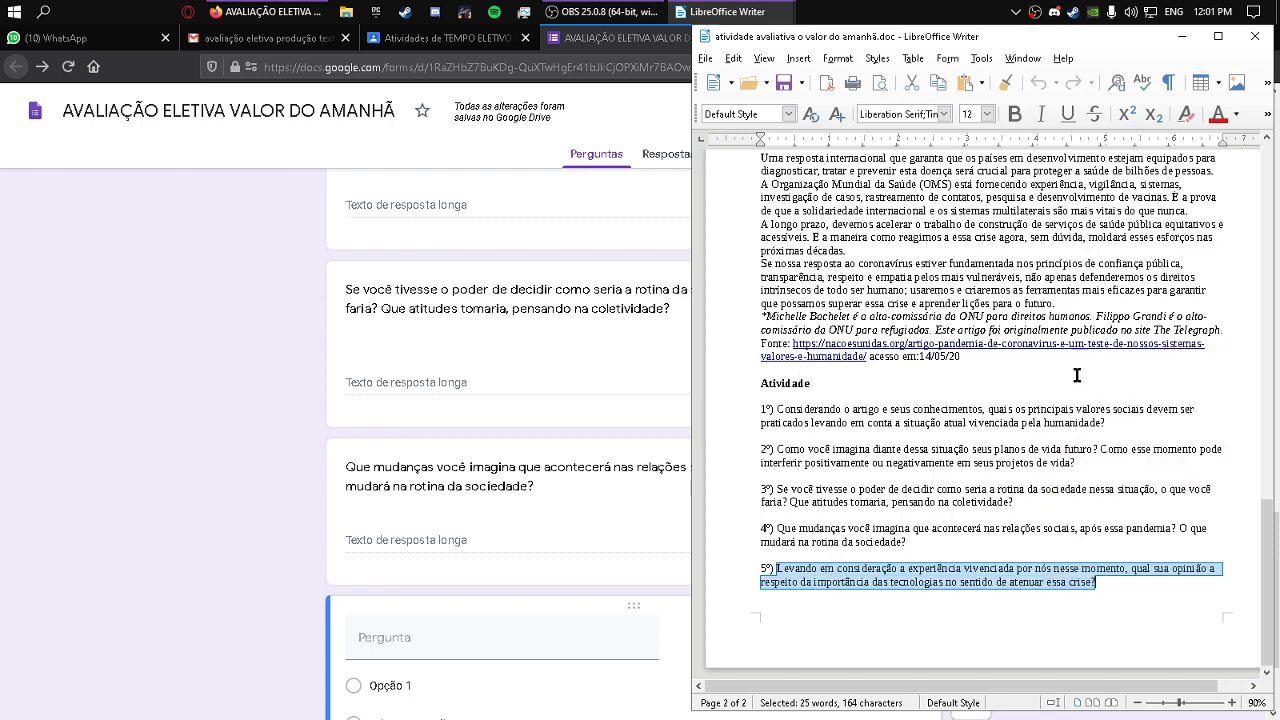
click(443, 634)
right_click(445, 634)
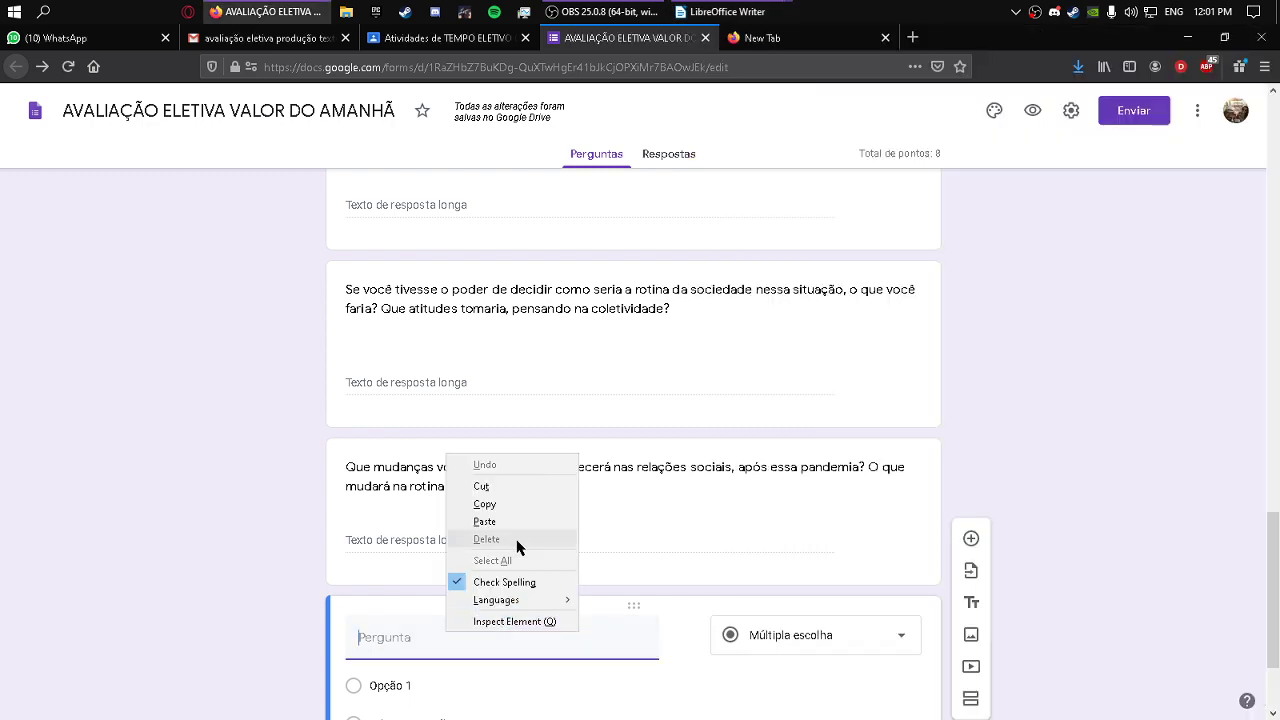
click(484, 522)
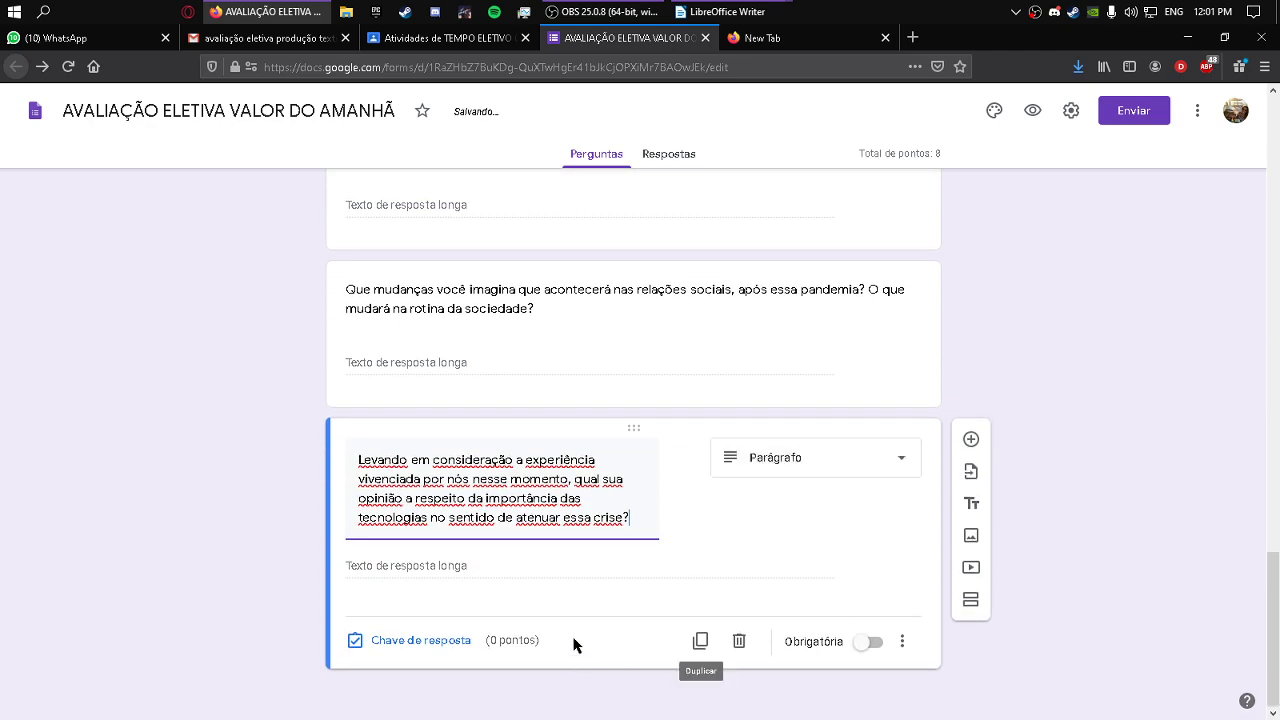
Set the question about the importance of technologies to 2 points in its answer key.
click(451, 640)
click(852, 590)
text(2)
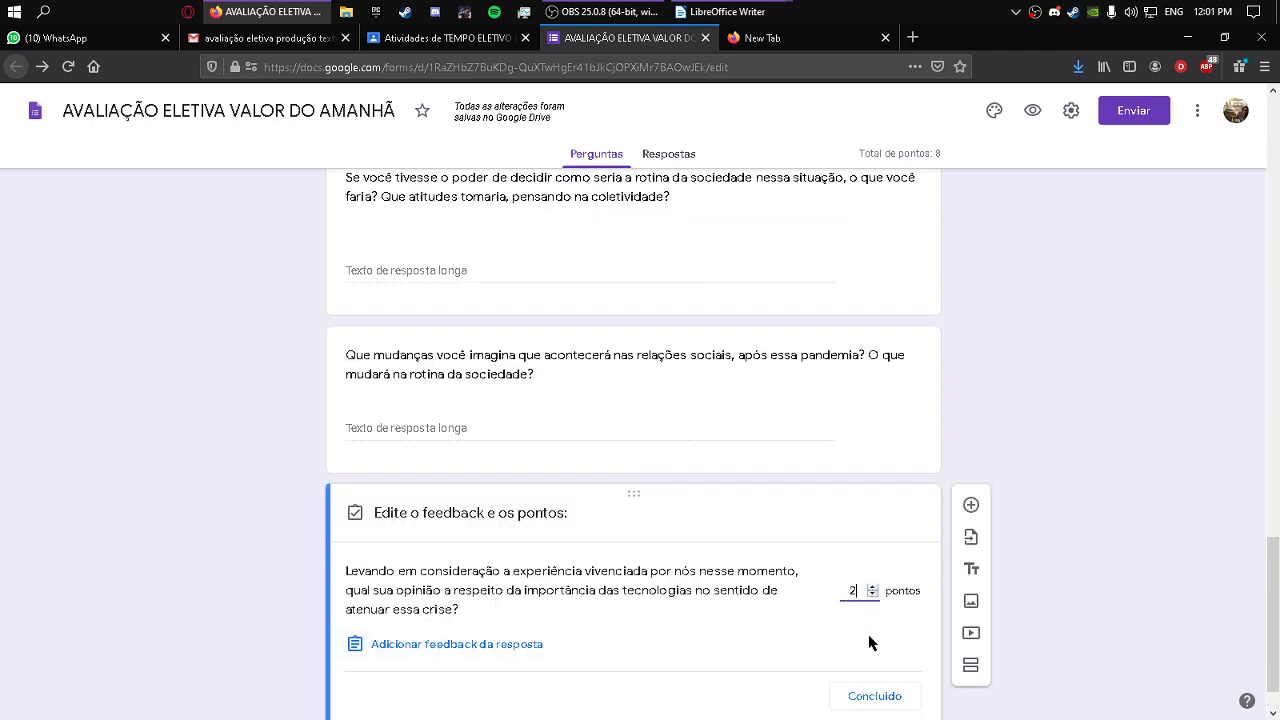
click(875, 700)
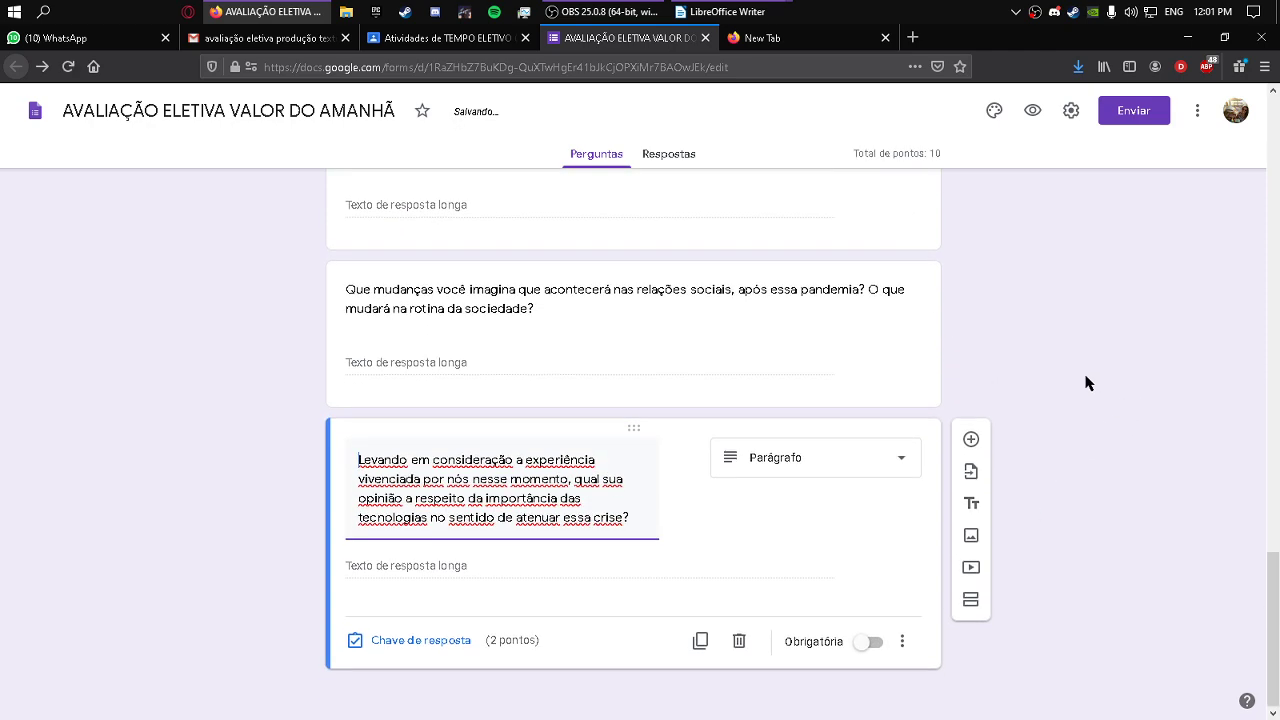
Check the form's point total and review all its content from the title and student details through the article to the last question.
mouse_move(946, 150)
mouse_down()
mouse_move(853, 153)
mouse_move(936, 155)
mouse_up()
triple_click(957, 158)
click(953, 179)
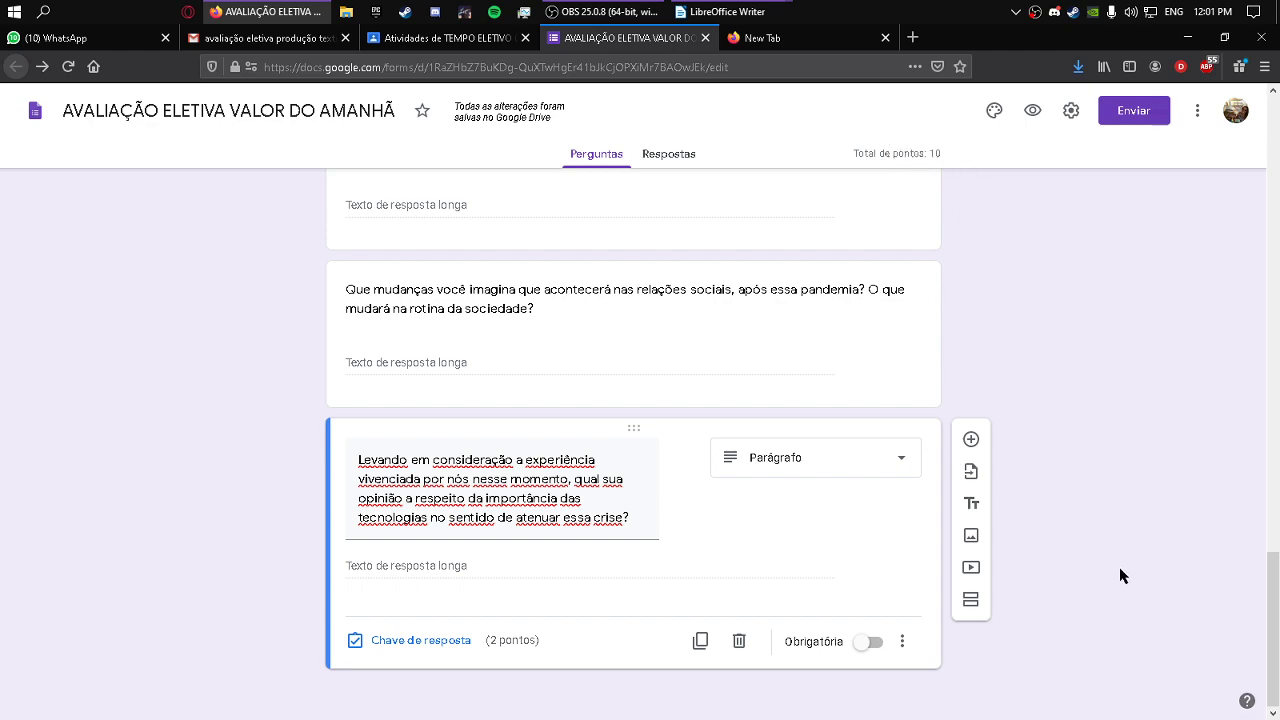
scroll(850, 575, up, 7)
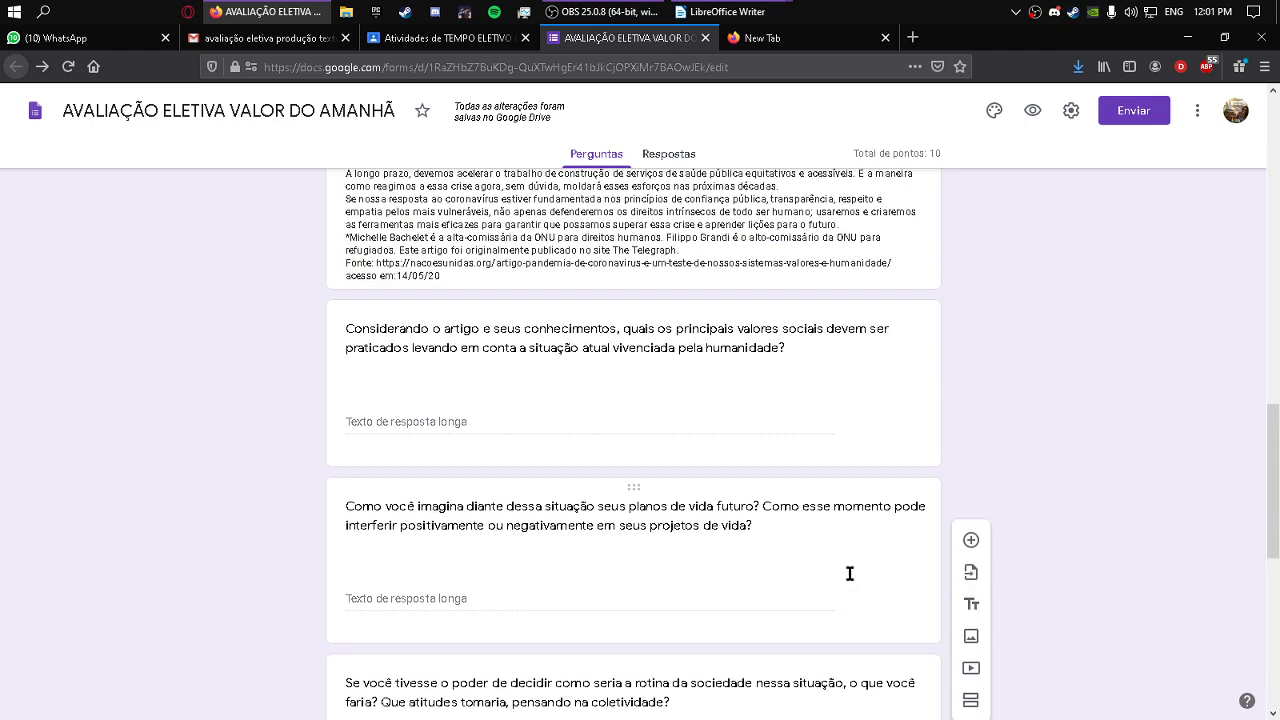
scroll(850, 573, up, 10)
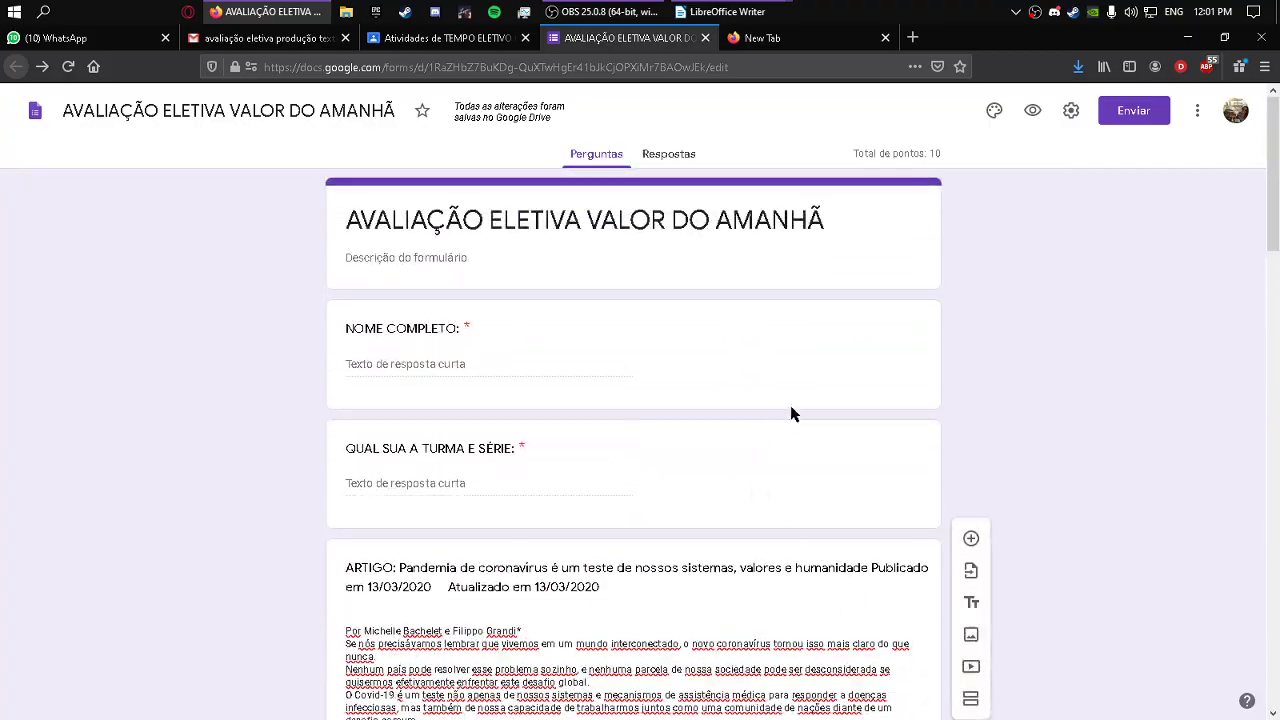
scroll(710, 395, down, 5)
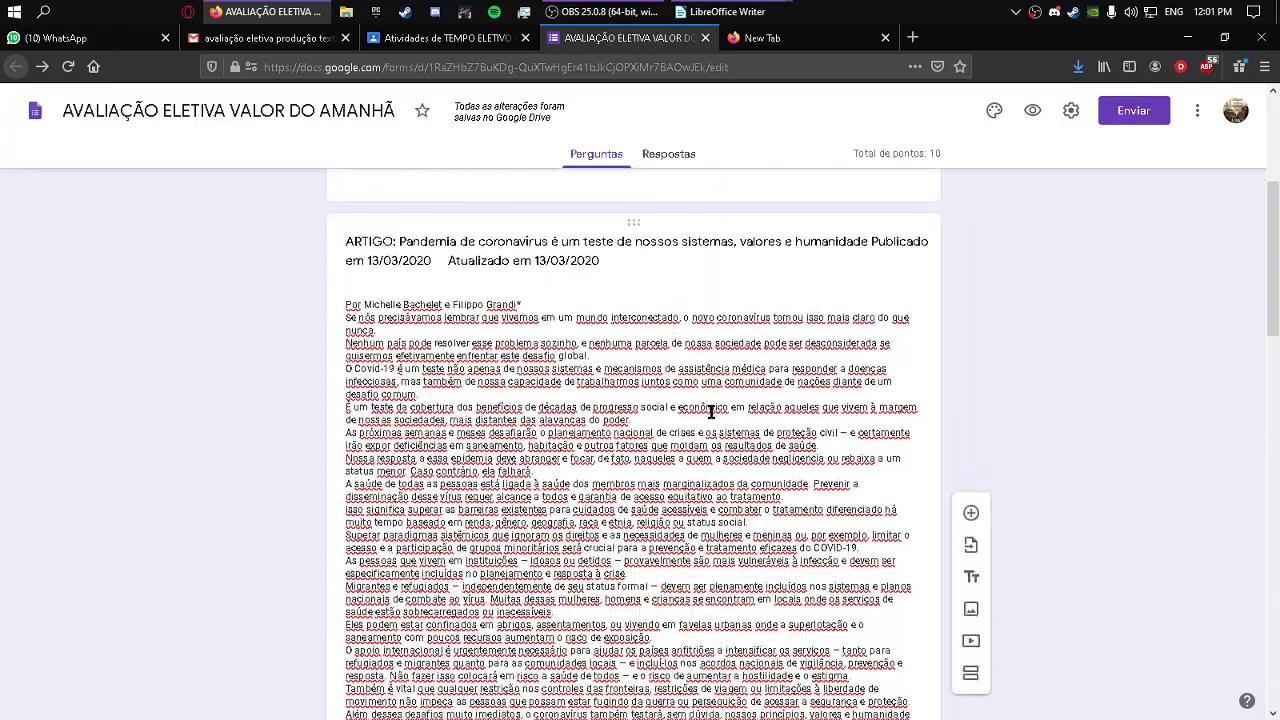
scroll(710, 410, down, 12)
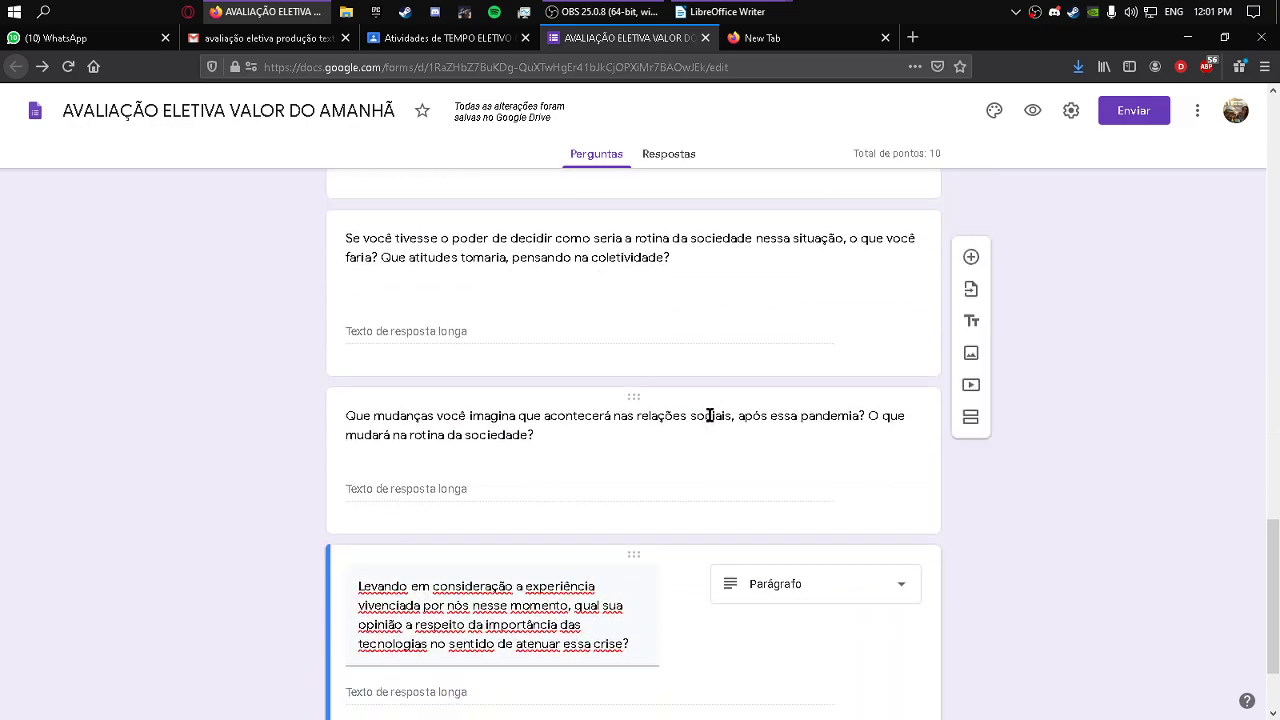
scroll(705, 430, down, 2)
scroll(1114, 517, up, 20)
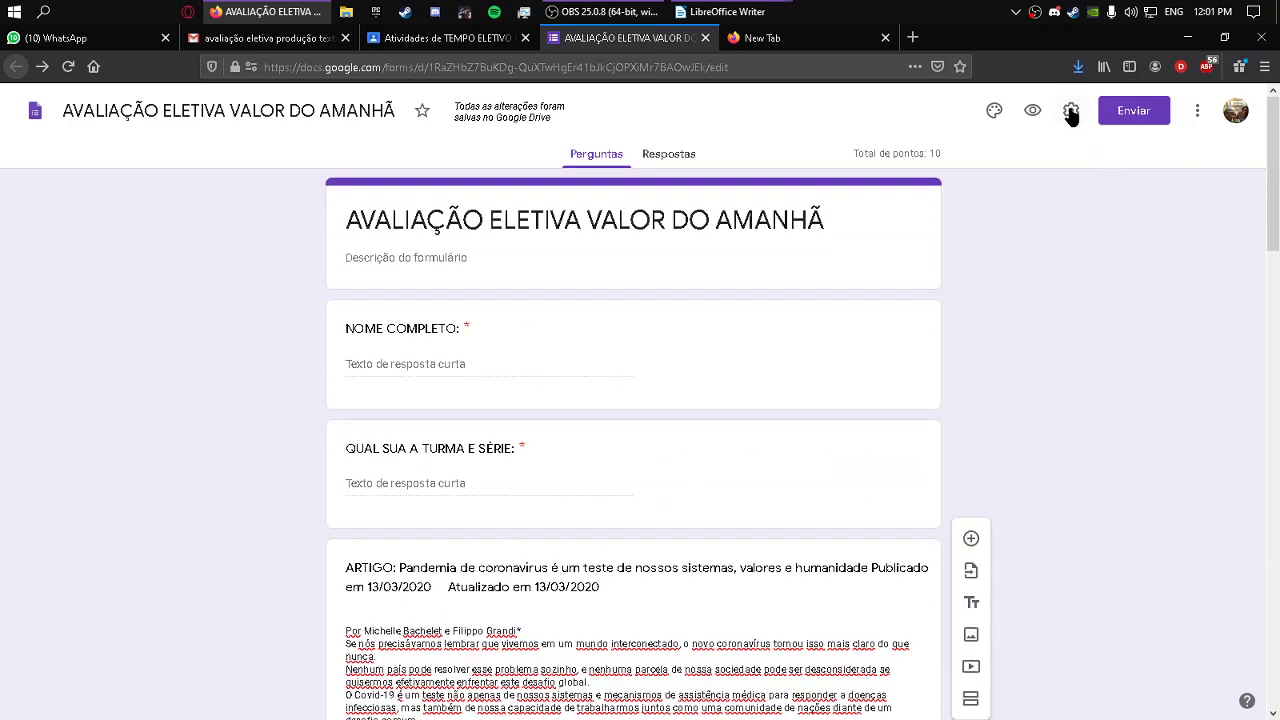
Turn off the form's restriction to users in Secretaria da Educação do Estado do Ceará and trusted organizations.
click(1071, 110)
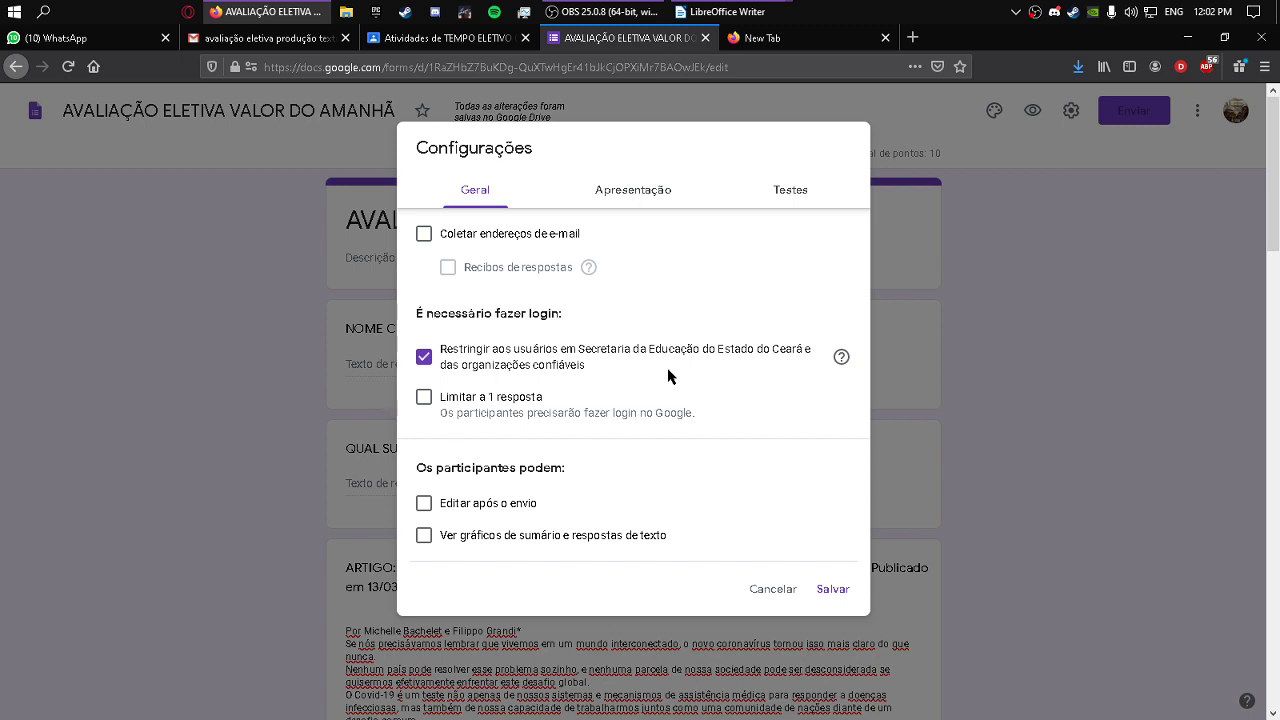
click(424, 358)
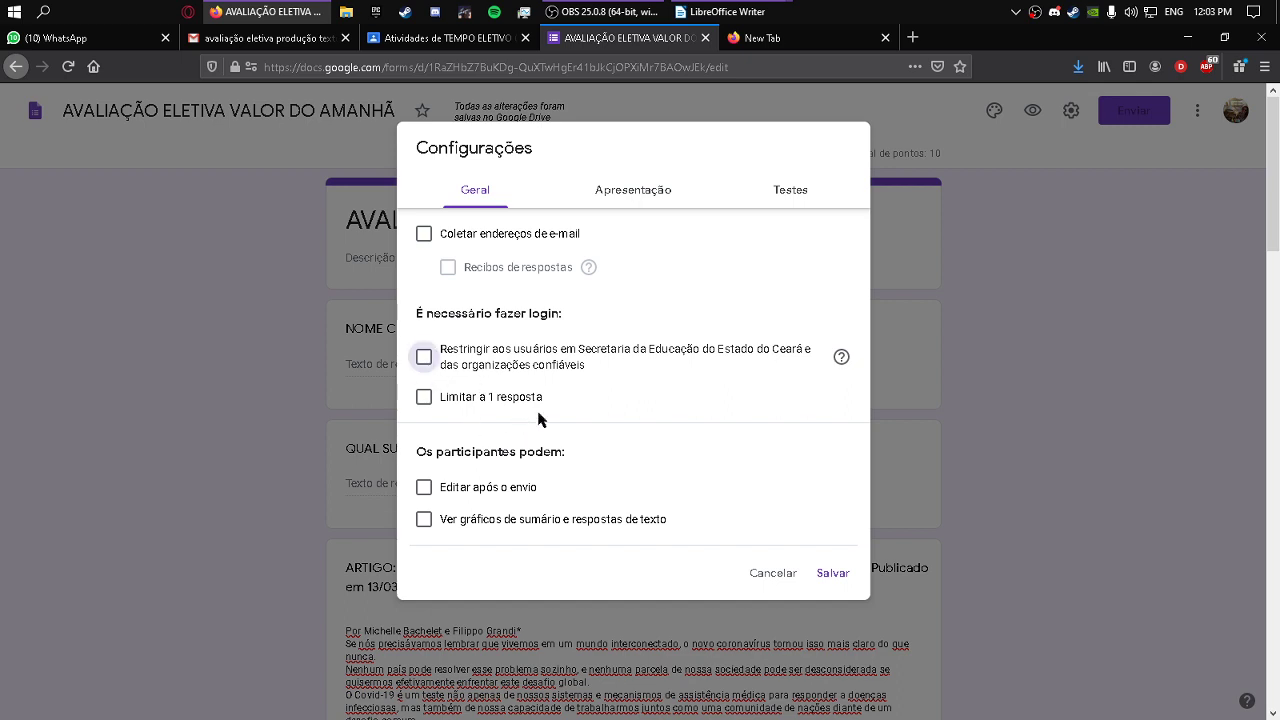
In the presentation settings, show the progress bar and turn off the link for submitting another response.
click(628, 192)
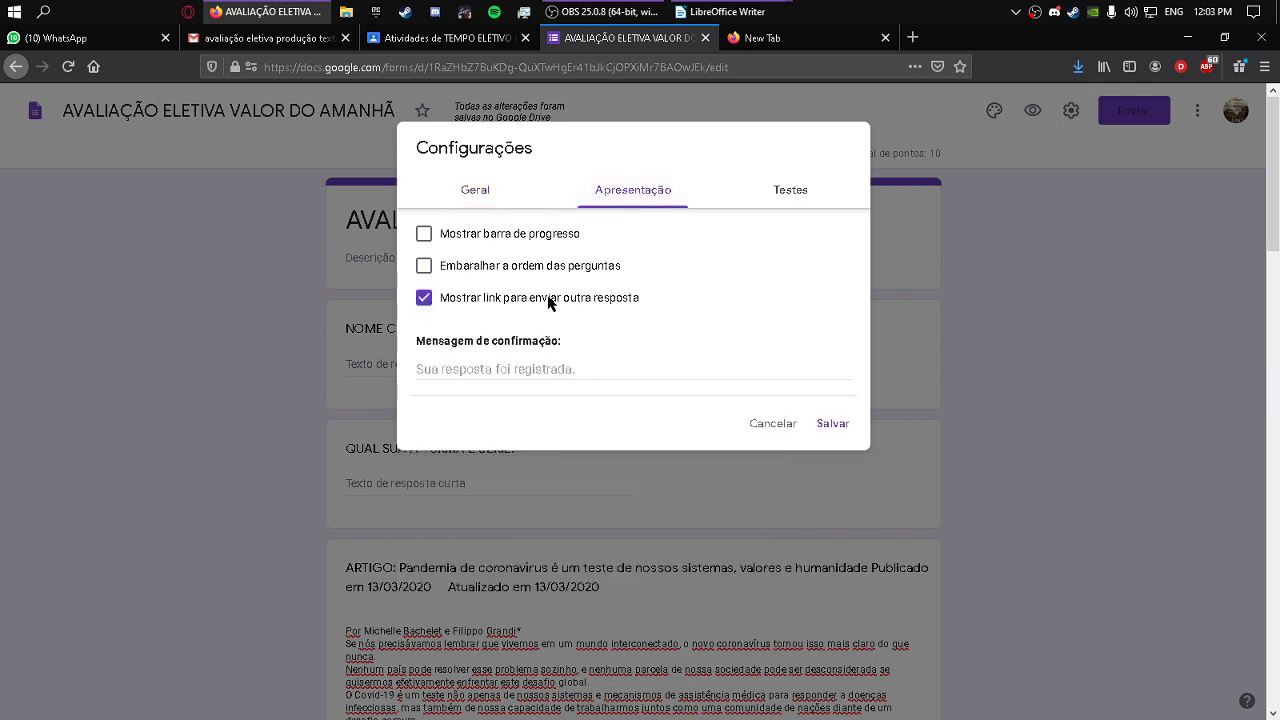
click(424, 234)
click(424, 297)
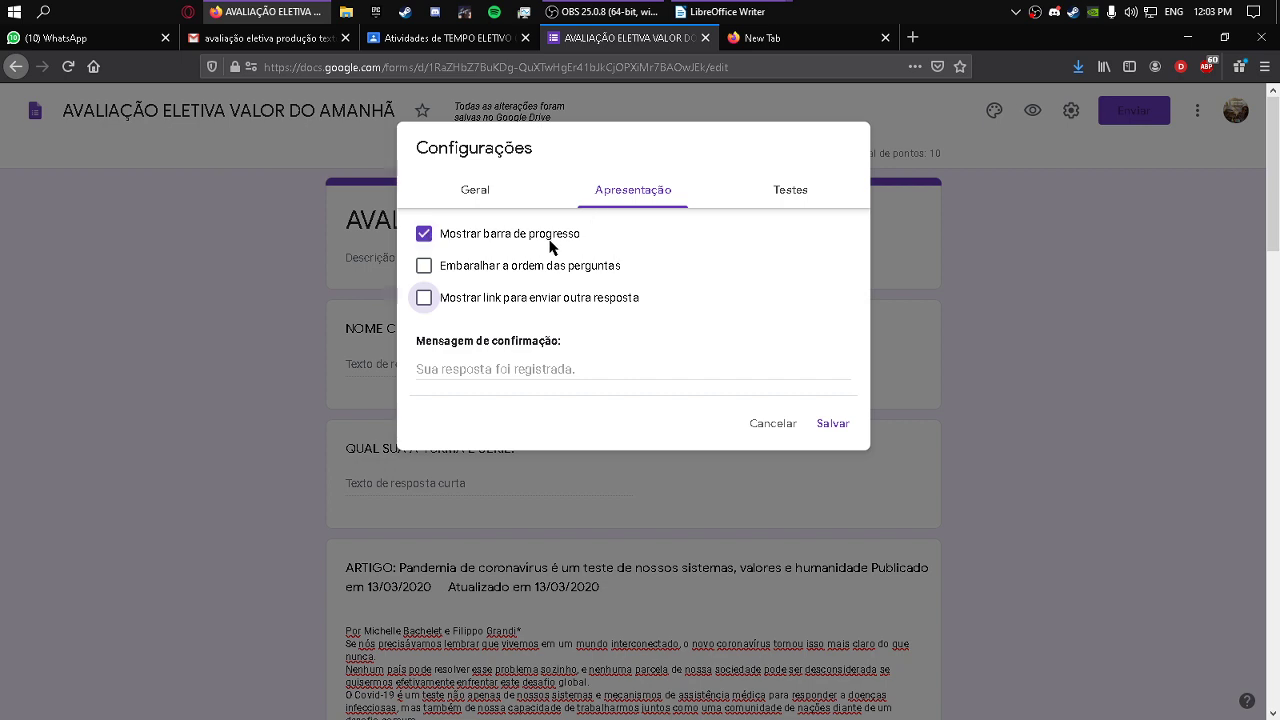
In the quiz settings, stop respondents from seeing wrong questions (Perguntas erradas), correct answers (Respostas corretas) and point values (Valores).
click(790, 190)
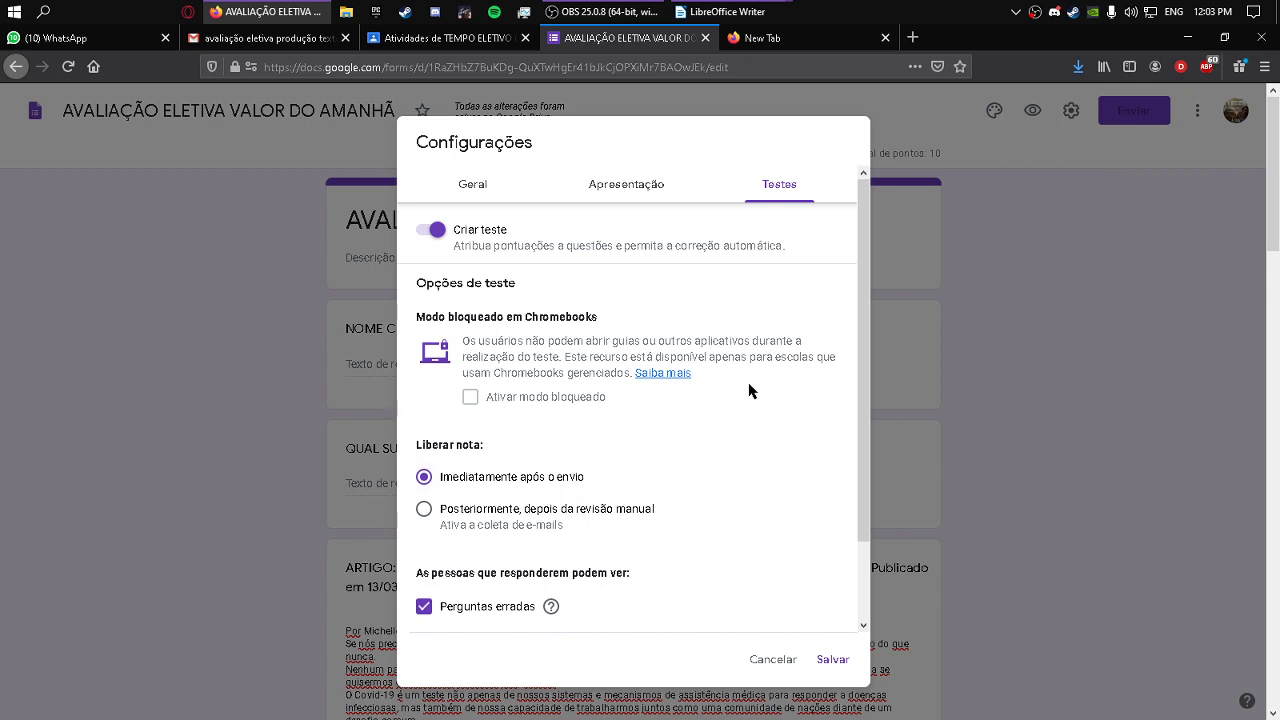
scroll(757, 440, down, 2)
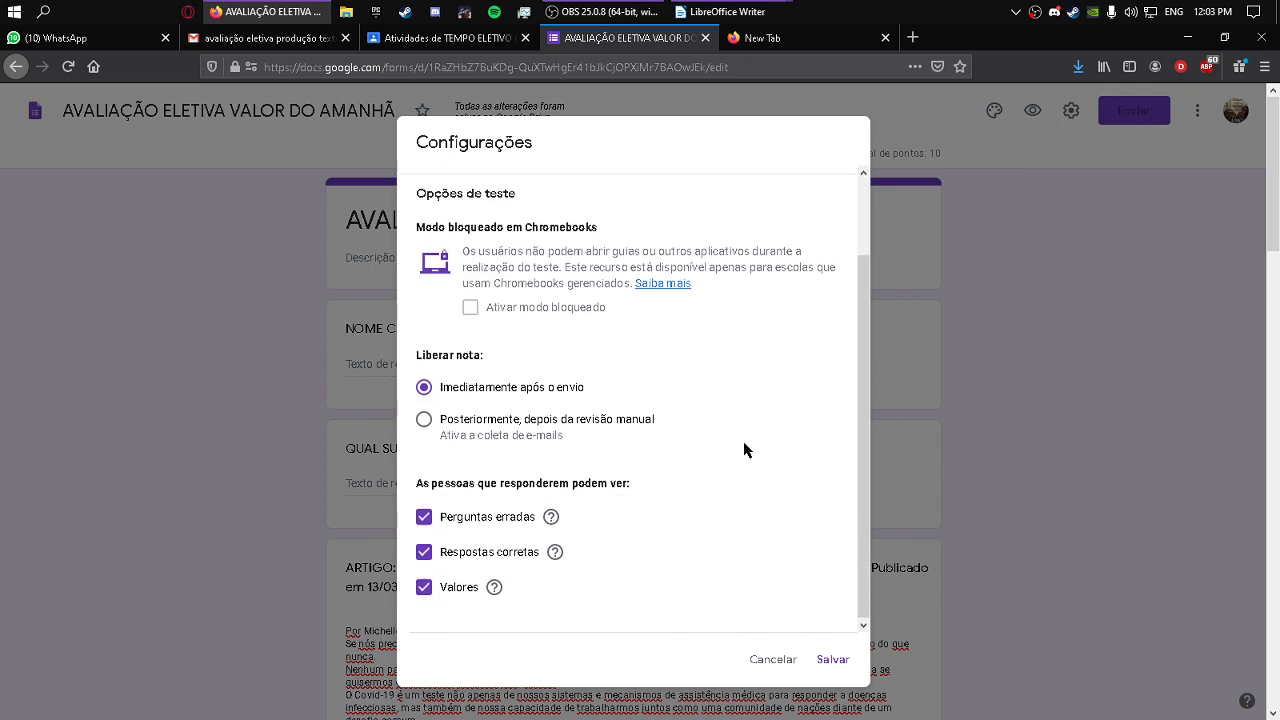
click(422, 519)
click(424, 553)
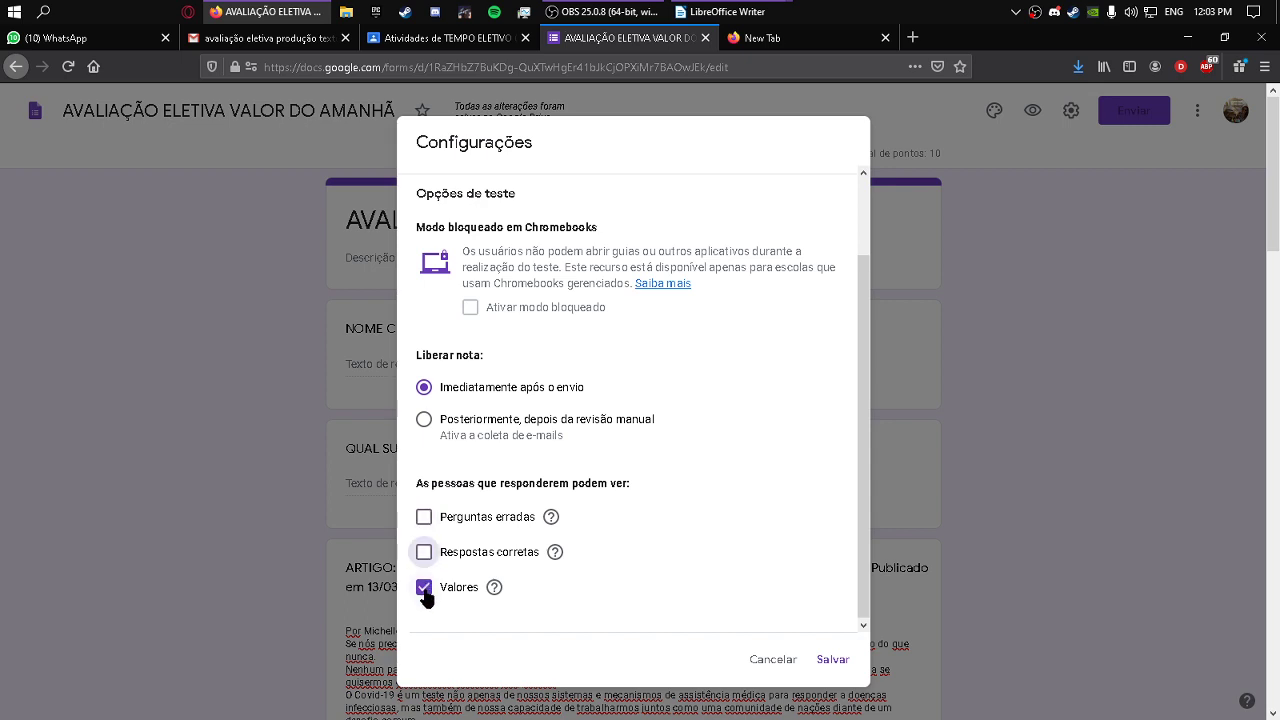
click(424, 588)
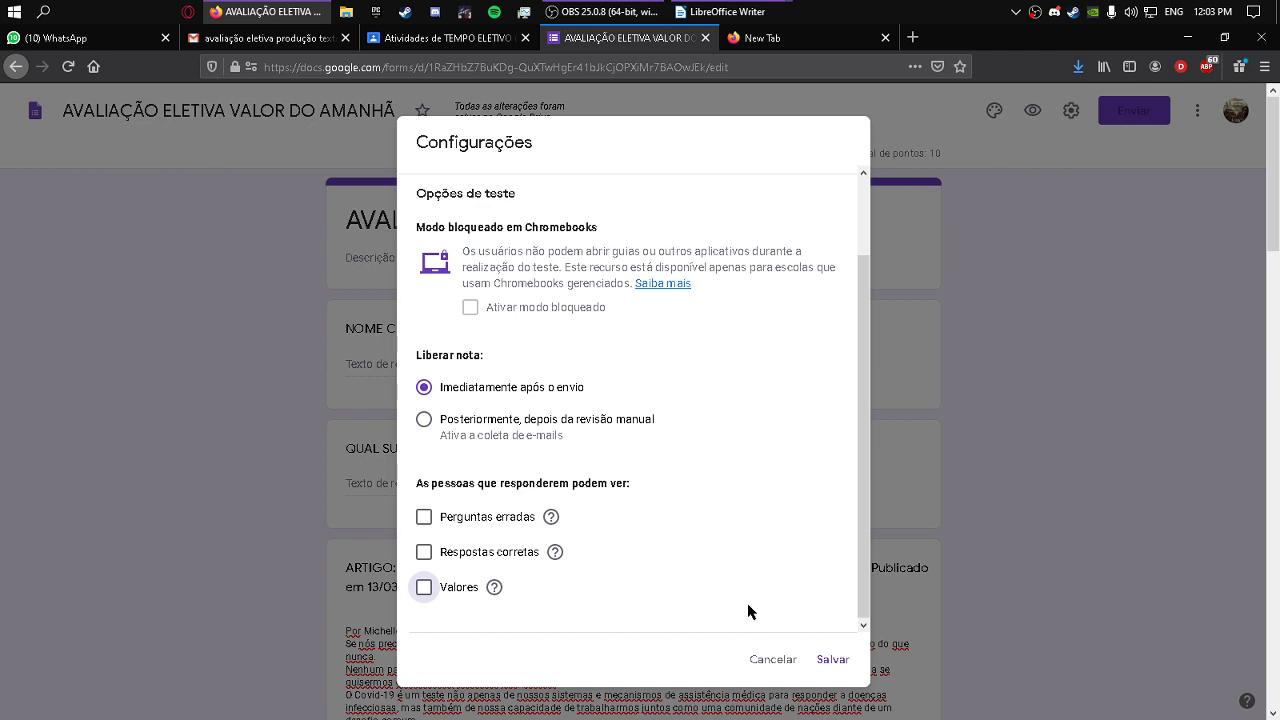
Save the quiz settings, close the form and return to the start of the Classroom assignment draft.
click(832, 659)
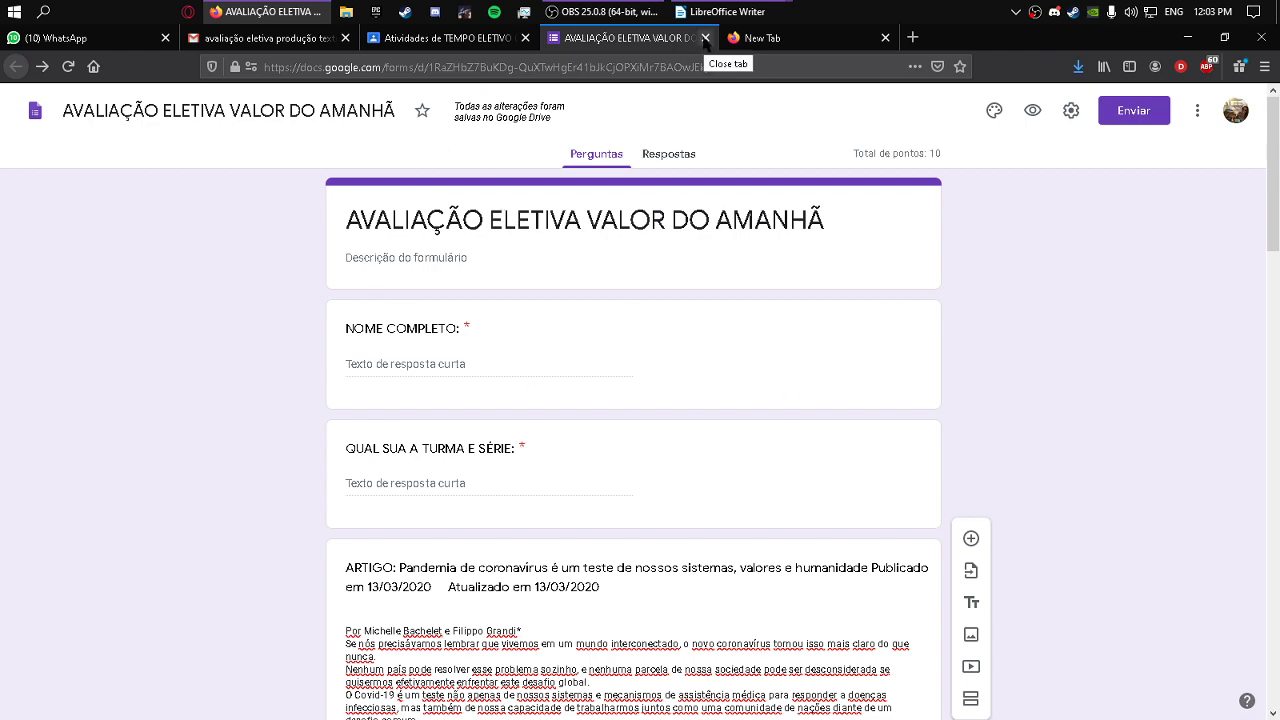
click(705, 38)
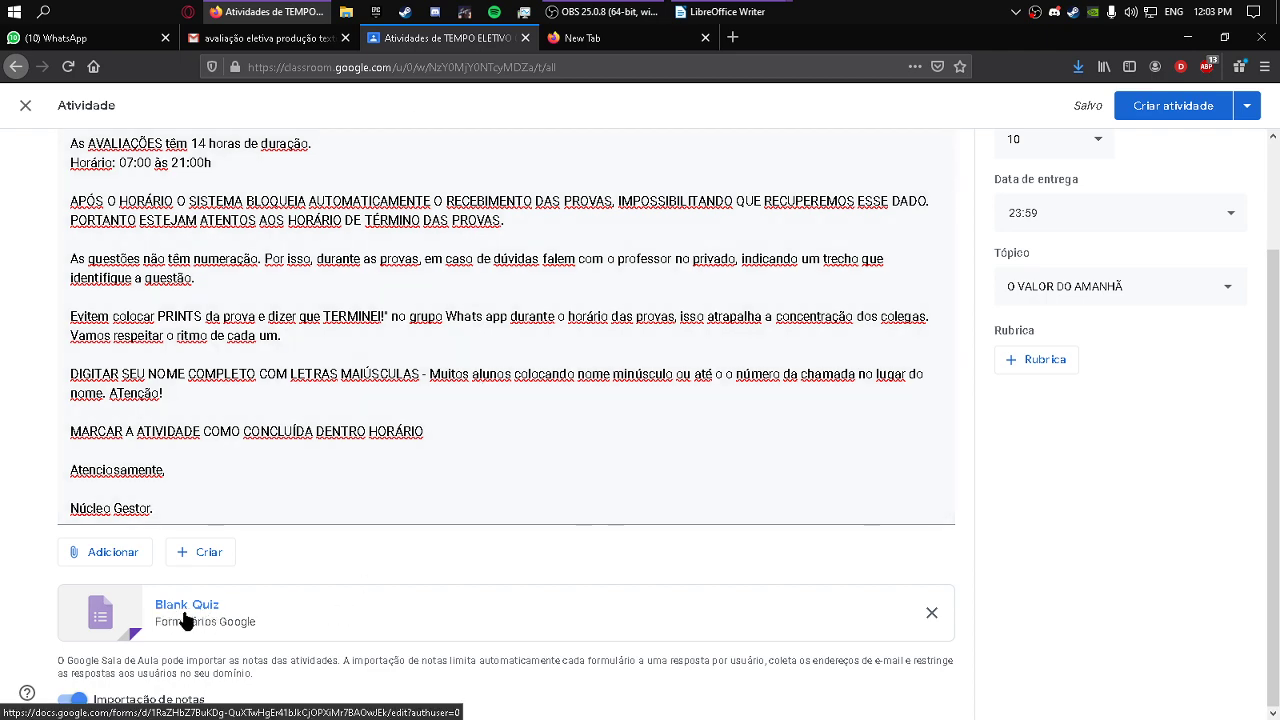
scroll(798, 567, up, 2)
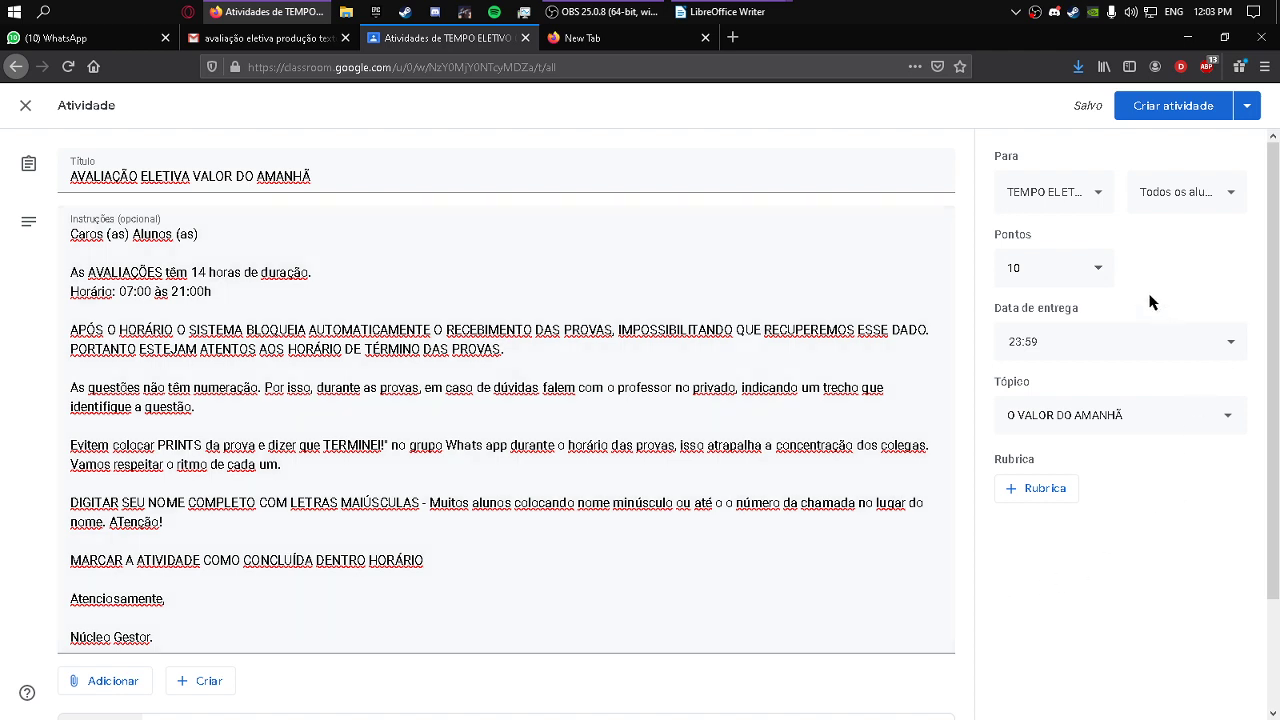
Look at the classes available for the assignment and at its scheduling options, leaving both unchanged.
click(1100, 198)
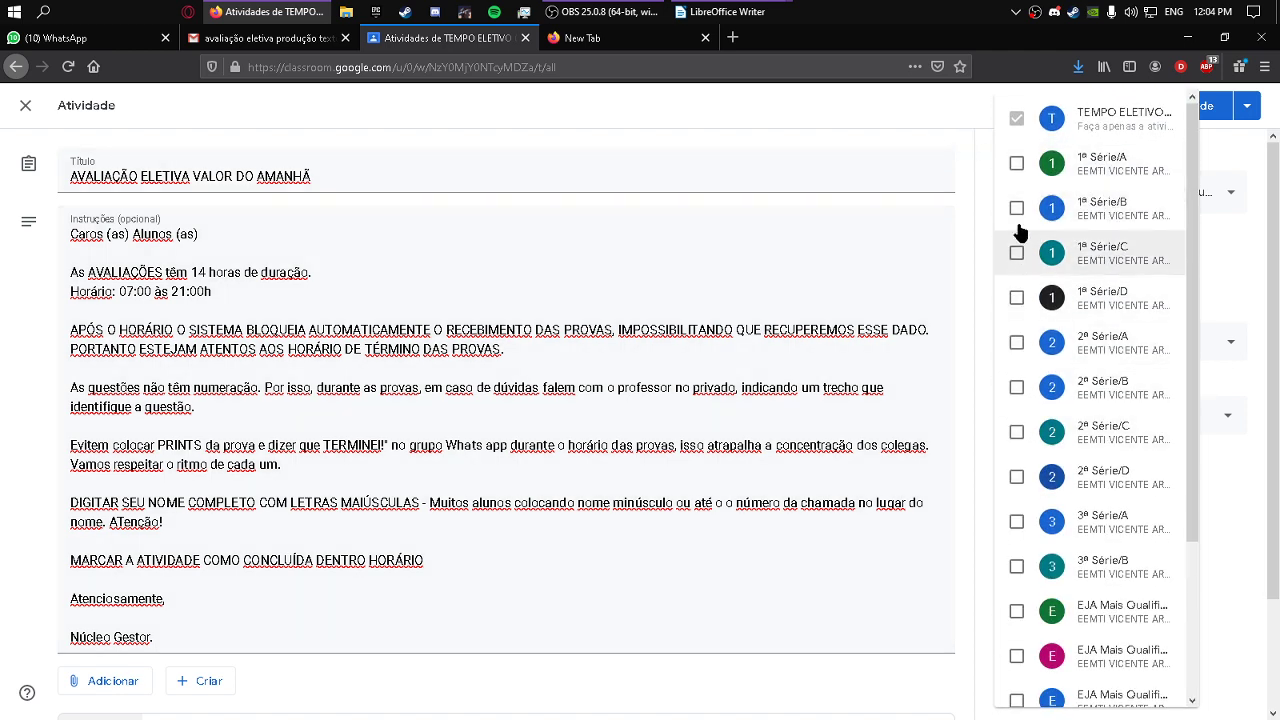
click(985, 117)
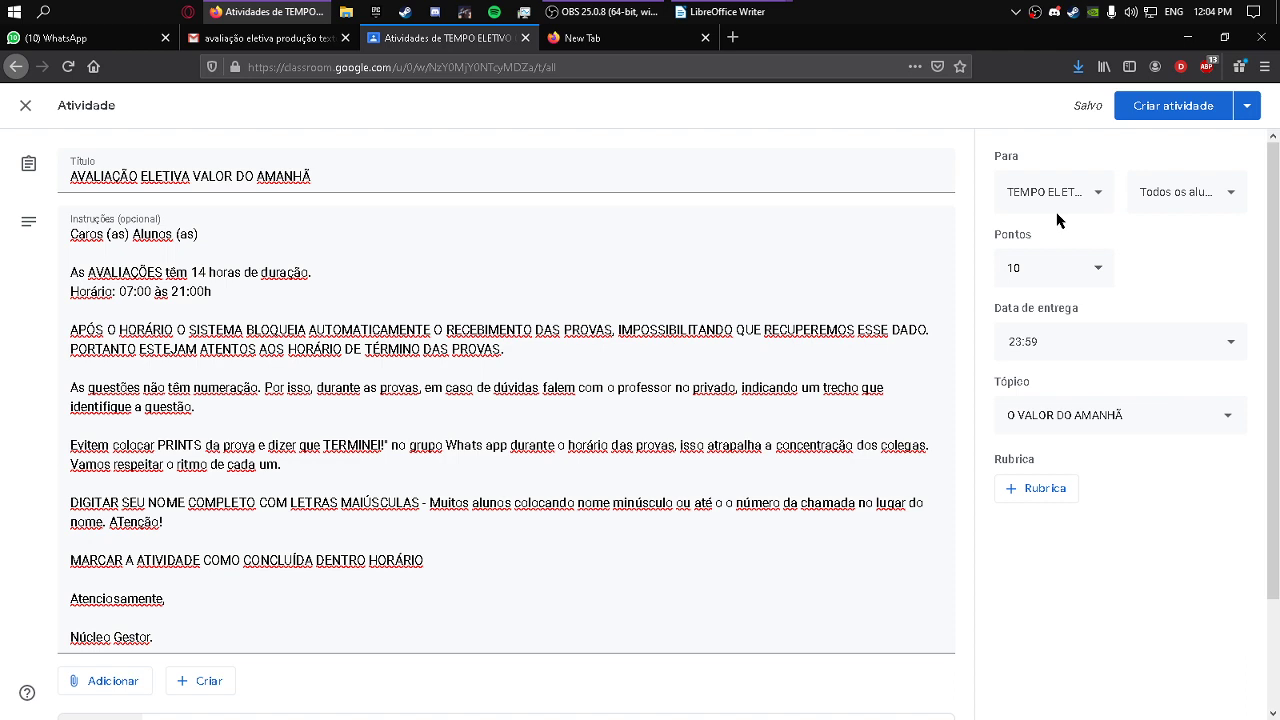
click(1247, 106)
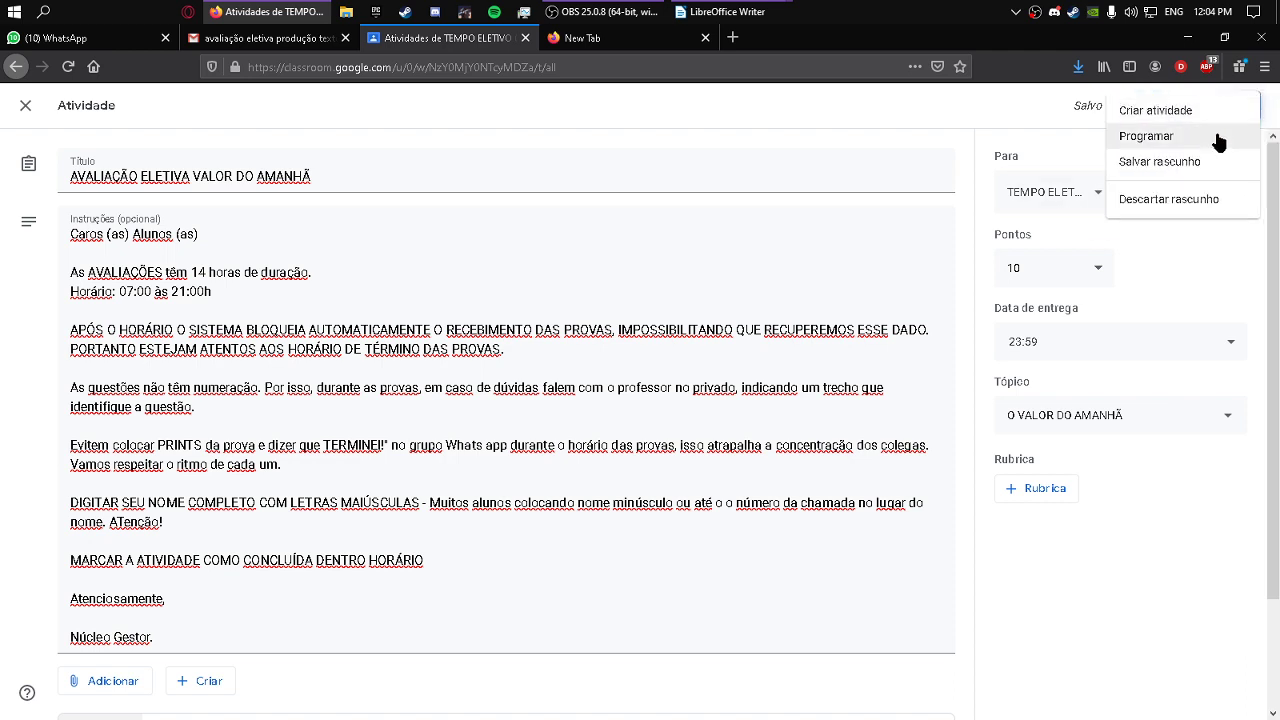
click(1160, 138)
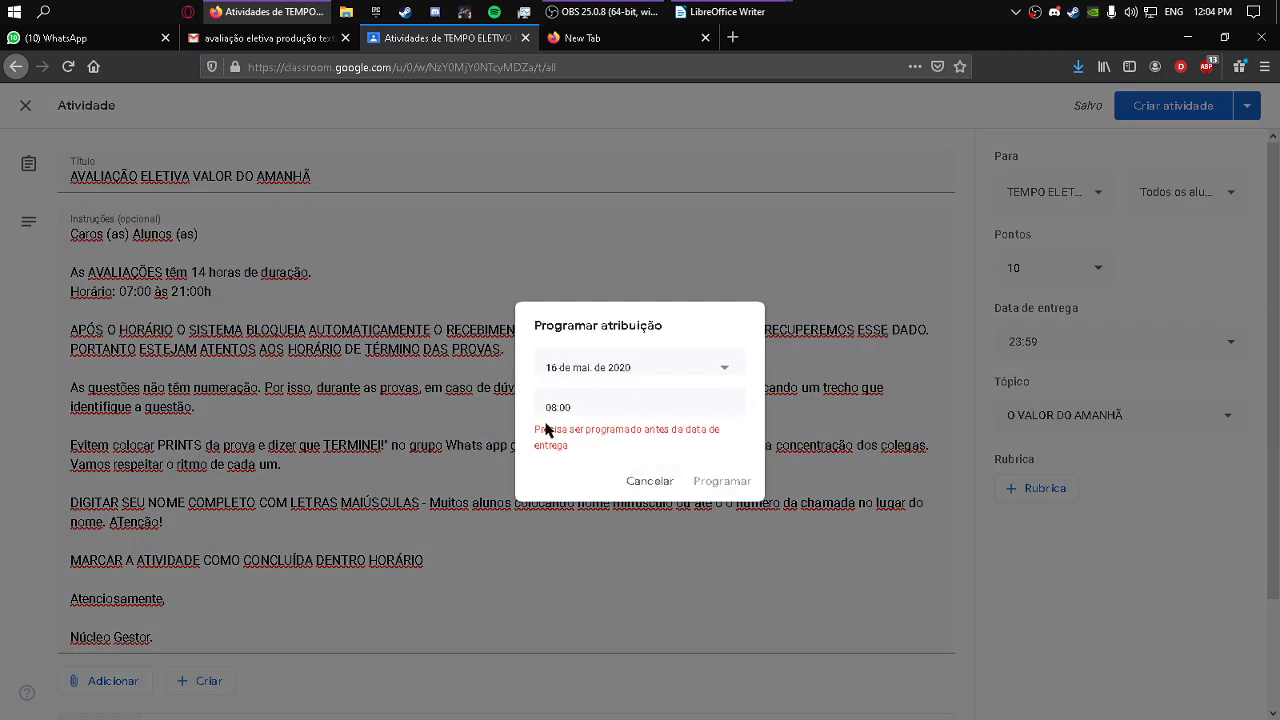
click(665, 482)
Add 1ª Série/A as a second class for the assignment and check whether scheduling is available.
click(1085, 200)
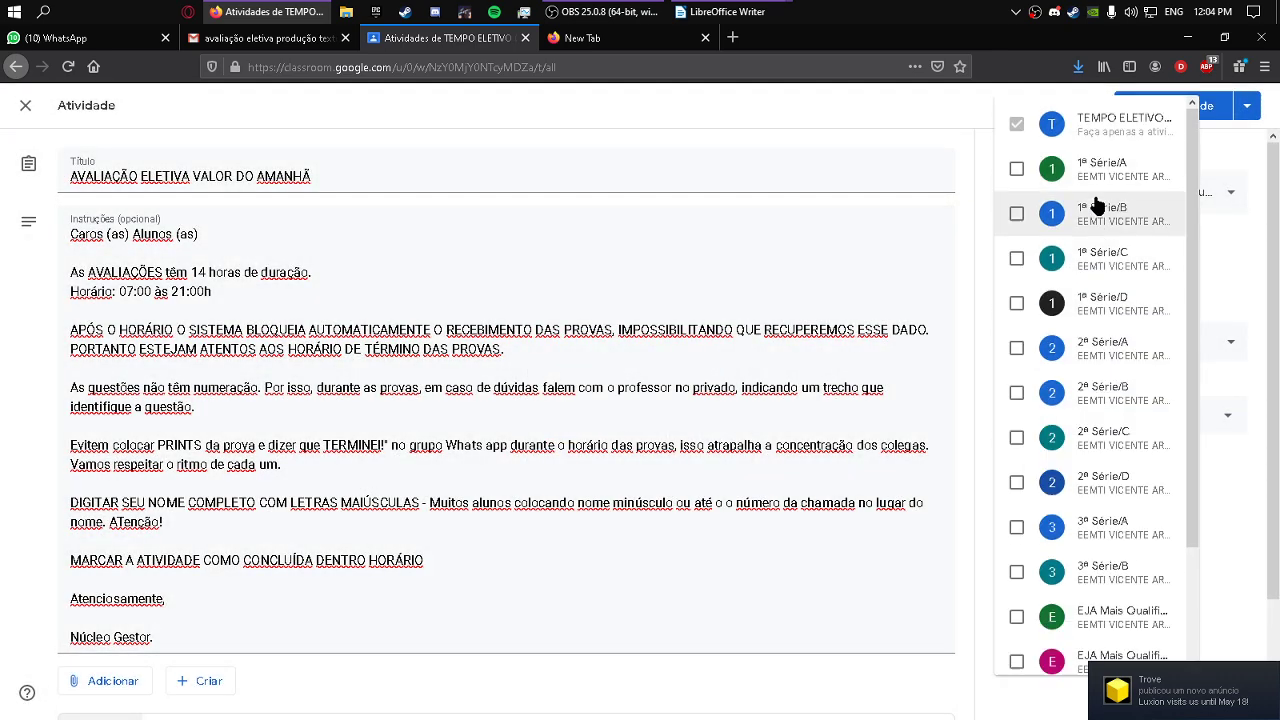
click(1017, 164)
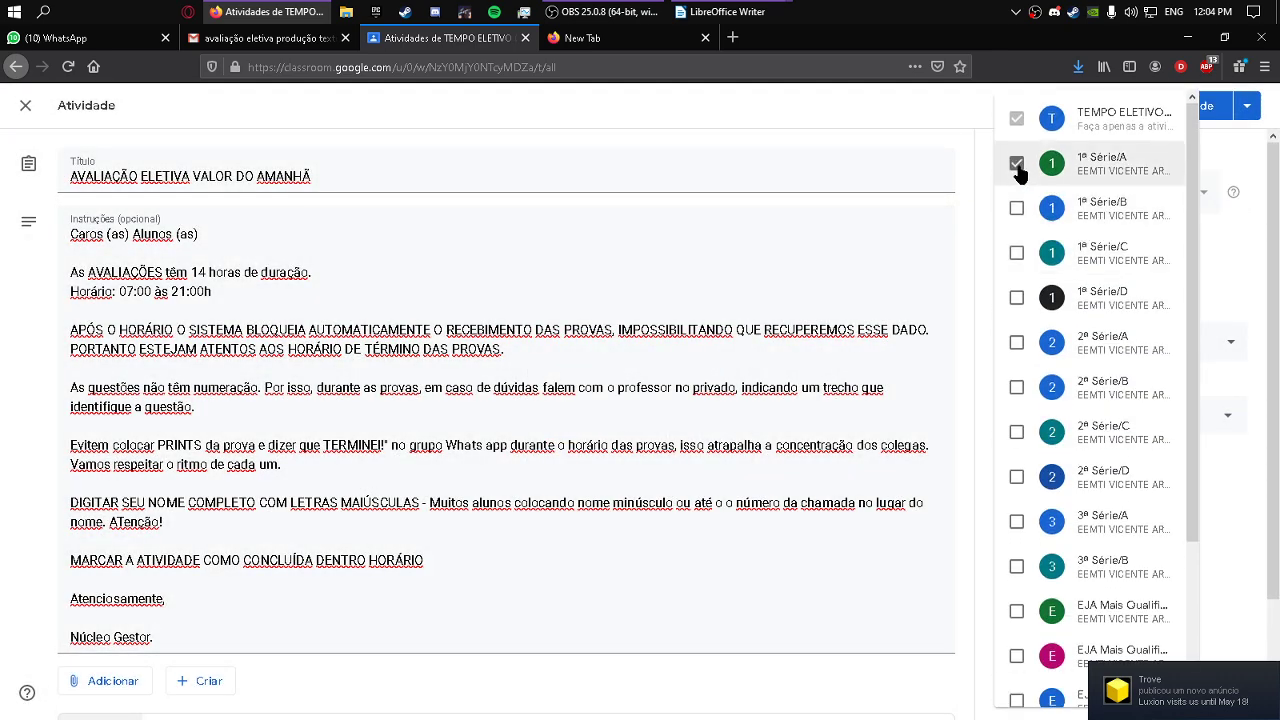
click(945, 126)
click(1250, 110)
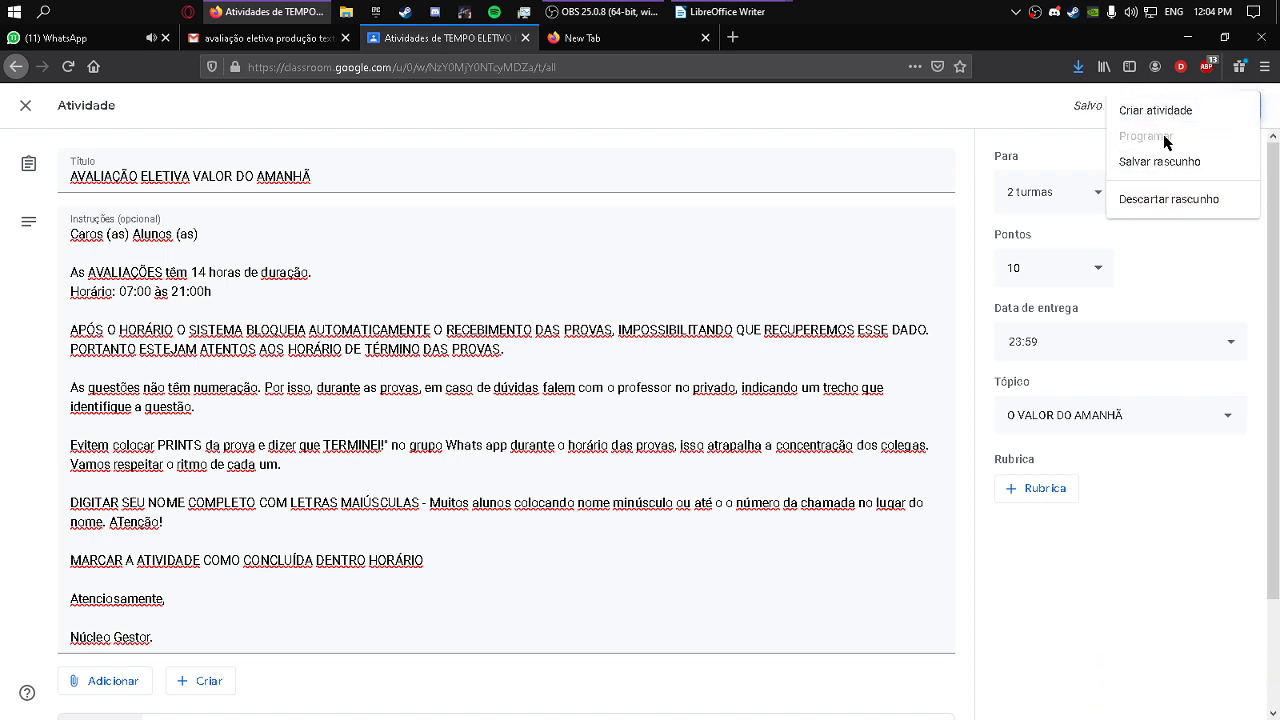
click(1002, 107)
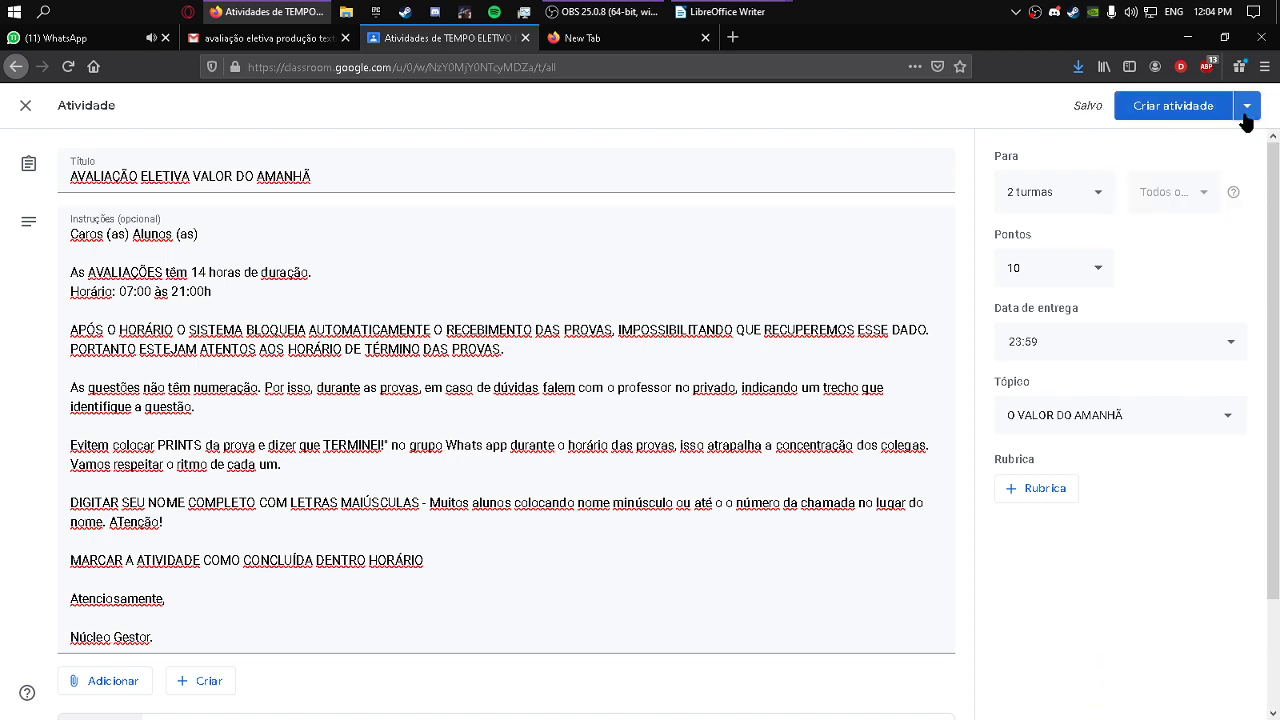
Remove 1ª Série/A from the assignment's classes, keeping only the TEMPO ELETIVO class.
click(1045, 195)
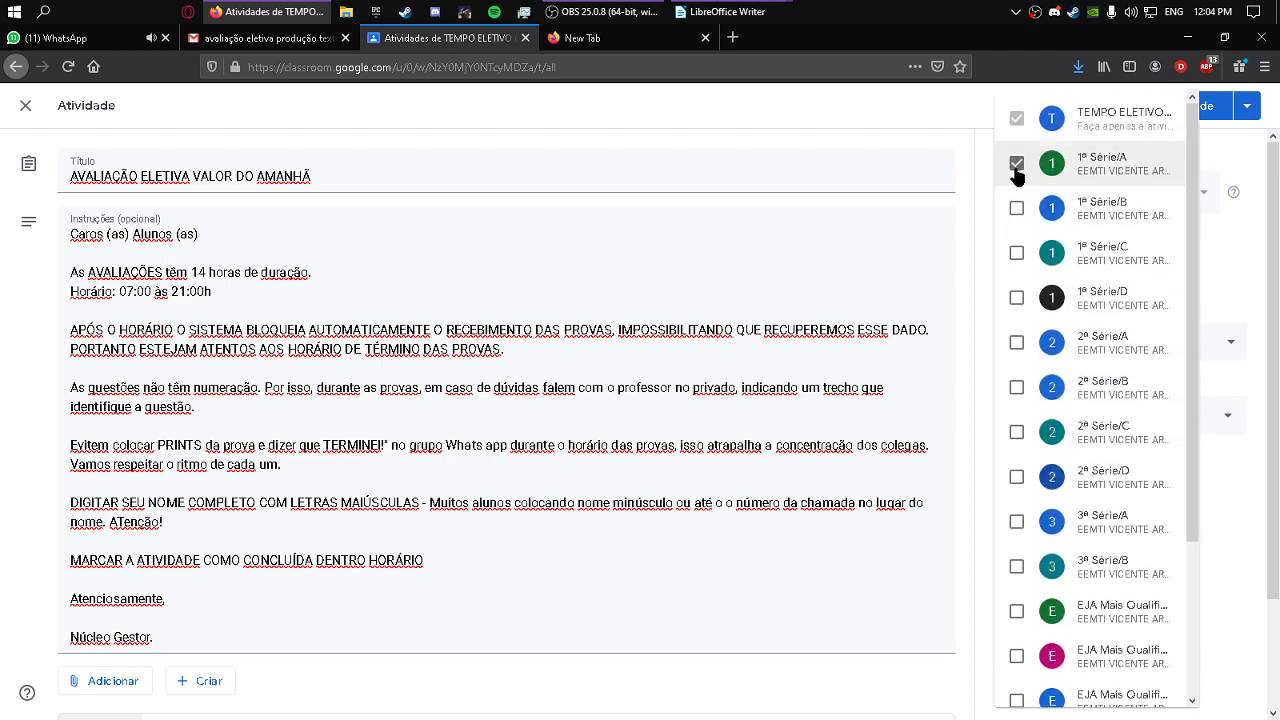
click(1016, 163)
click(954, 120)
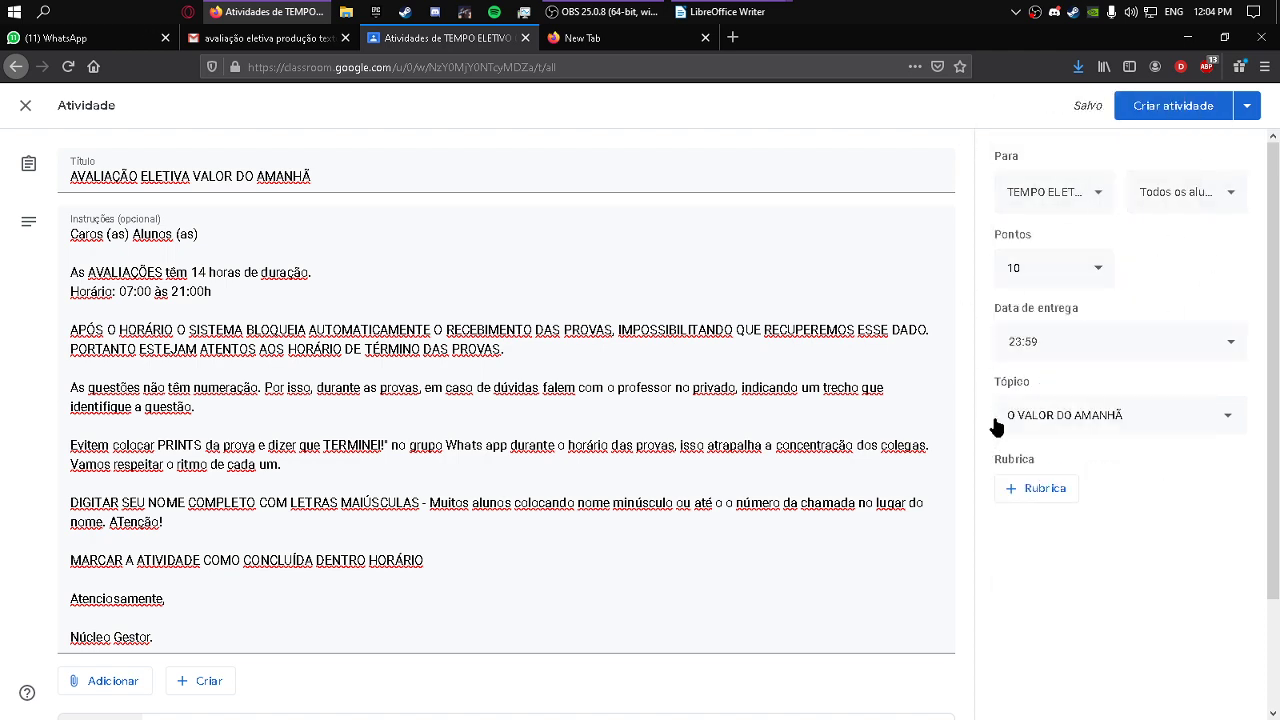
Create the AVALIAÇÃO ELETIVA VALOR DO AMANHÃ assignment and check its entry under the O VALOR DO AMANHÃ topic.
click(1170, 108)
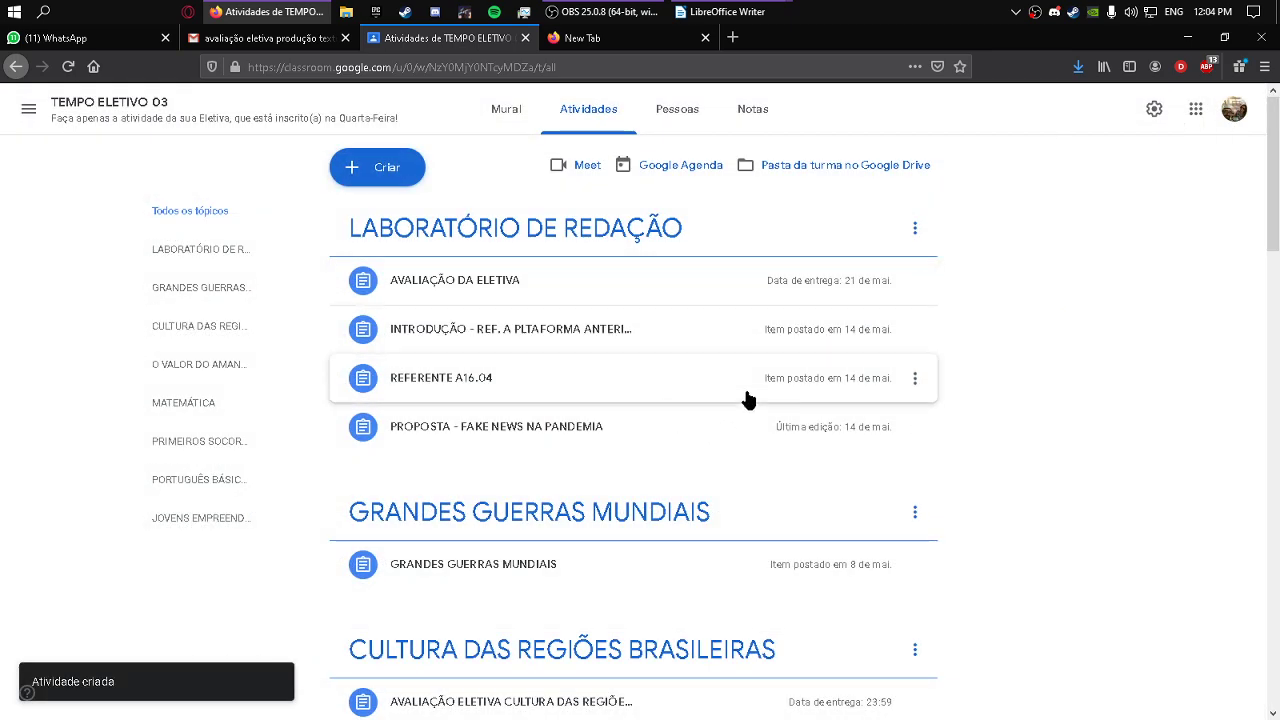
scroll(751, 342, down, 2)
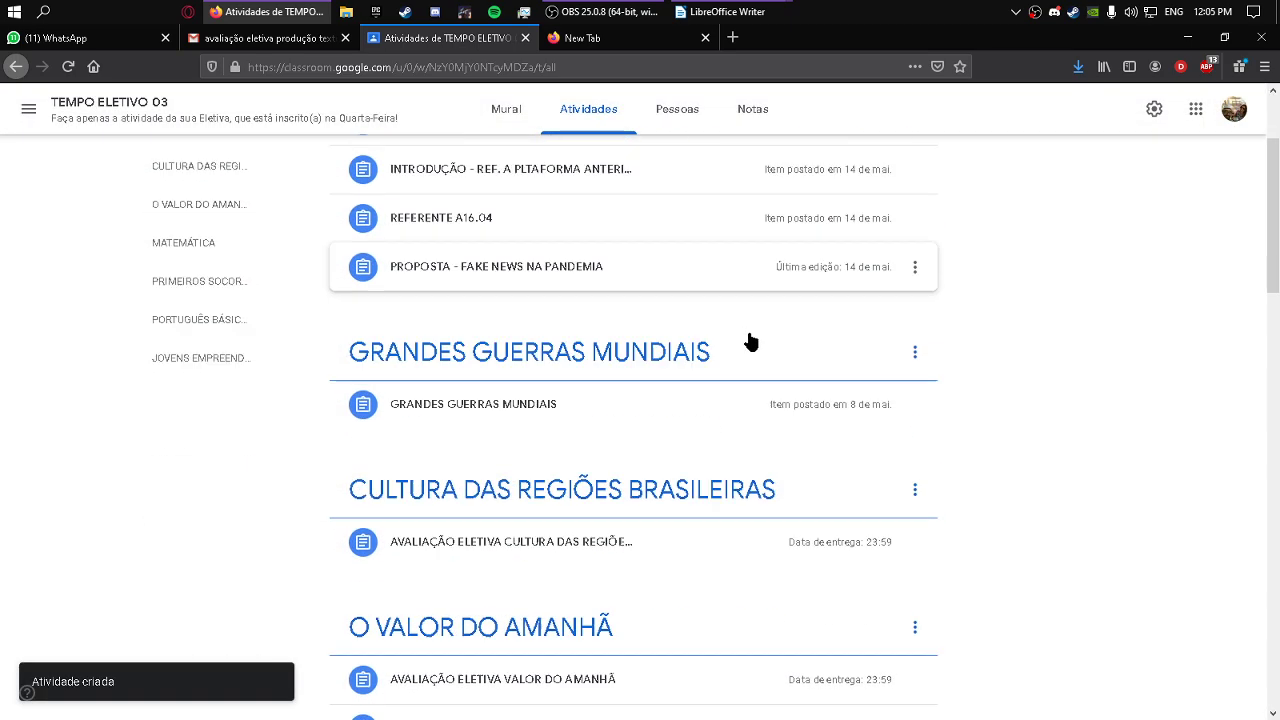
scroll(751, 342, down, 3)
scroll(614, 390, down, 2)
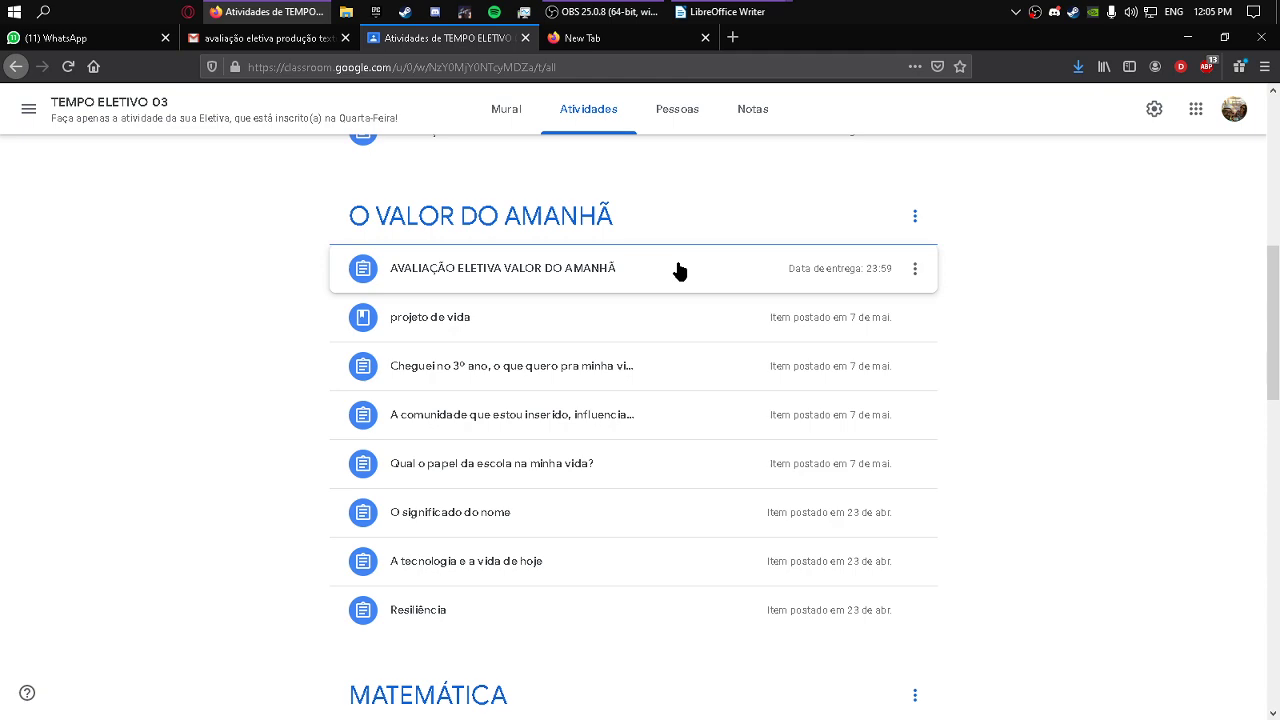
scroll(1015, 485, down, 3)
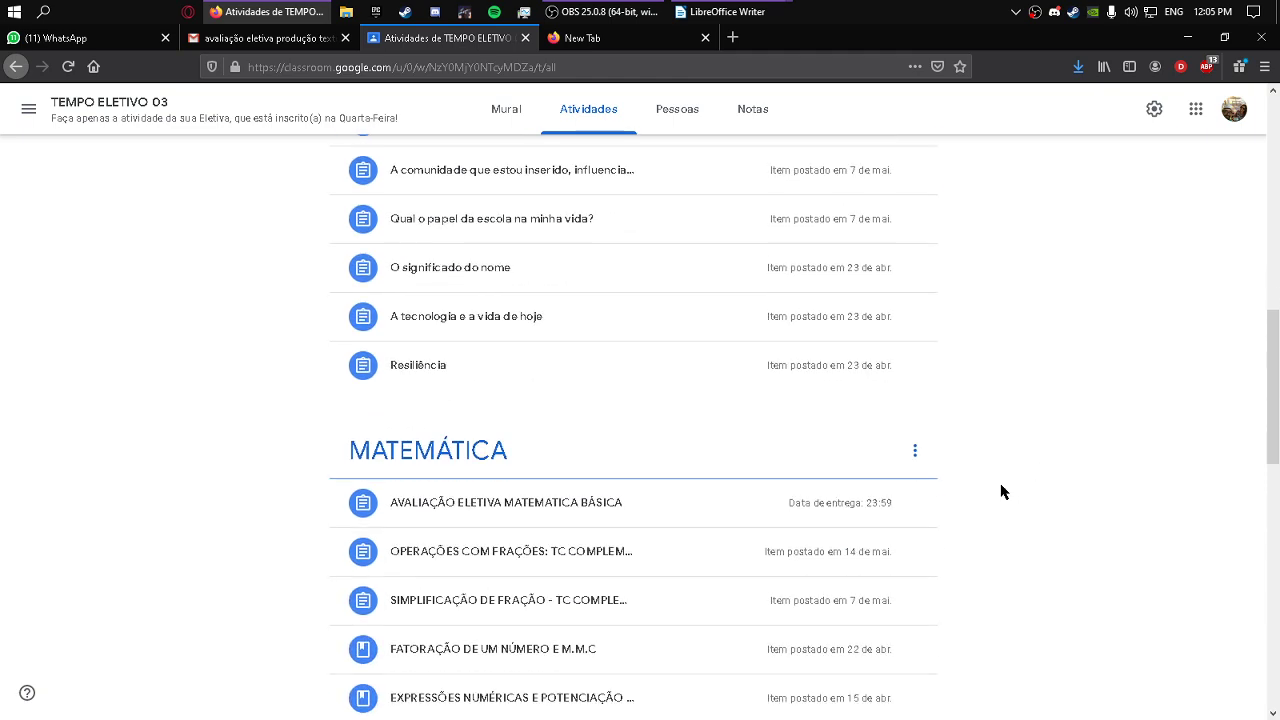
scroll(985, 488, up, 4)
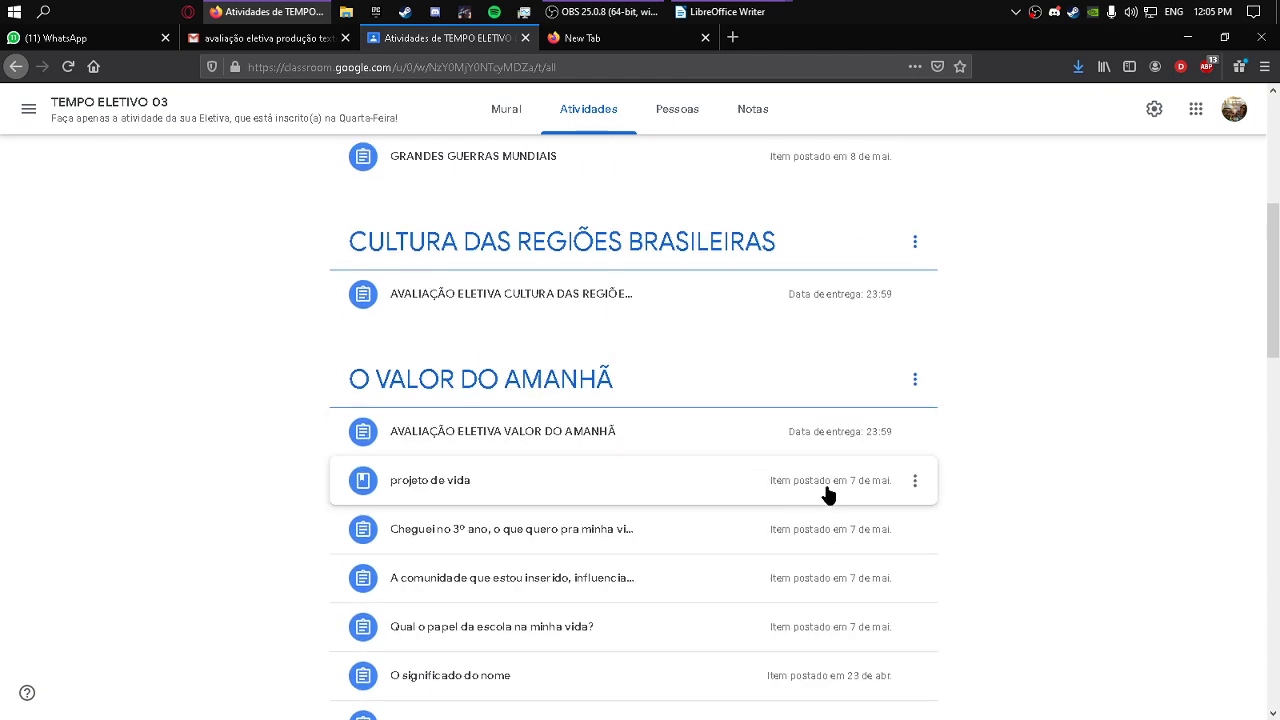
scroll(975, 509, up, 4)
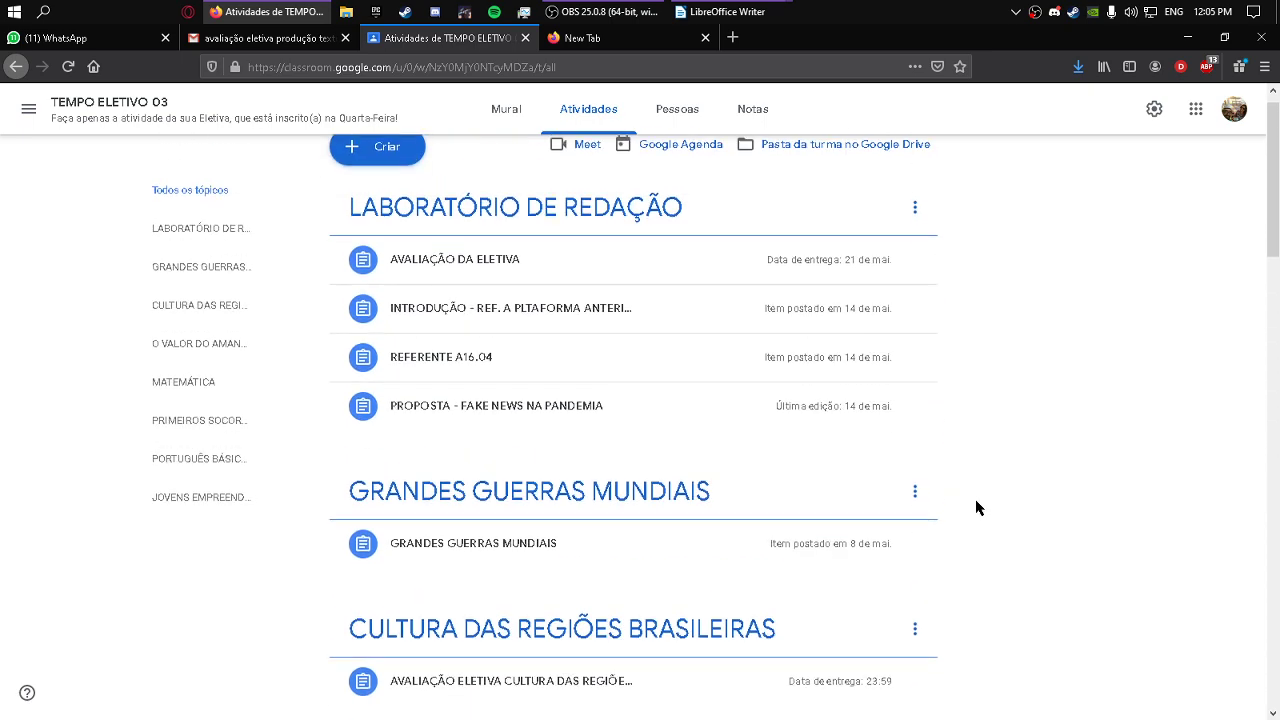